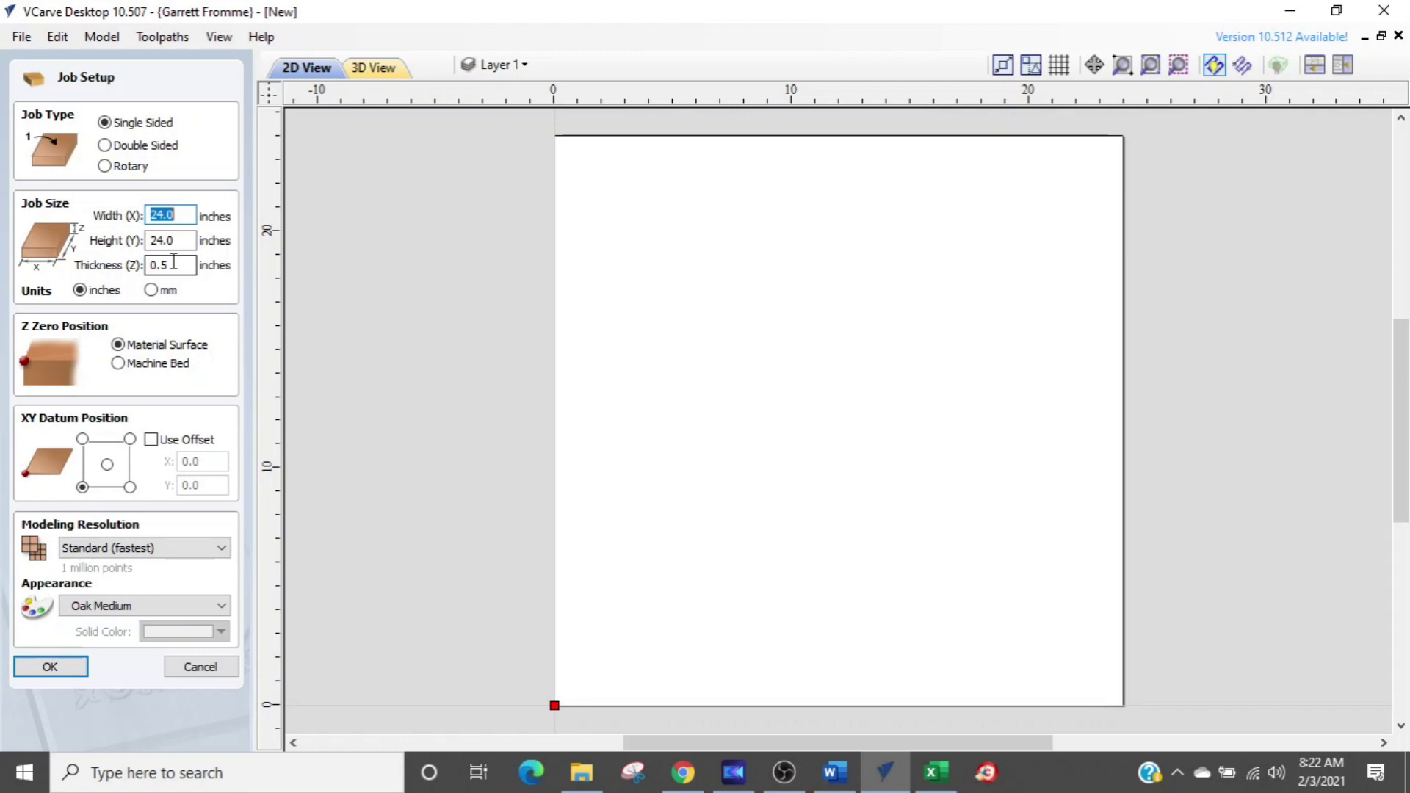
Accept the single-sided job setup of 24 x 24 x 0.5 inches with the XY datum at the lower-left corner
click(99, 478)
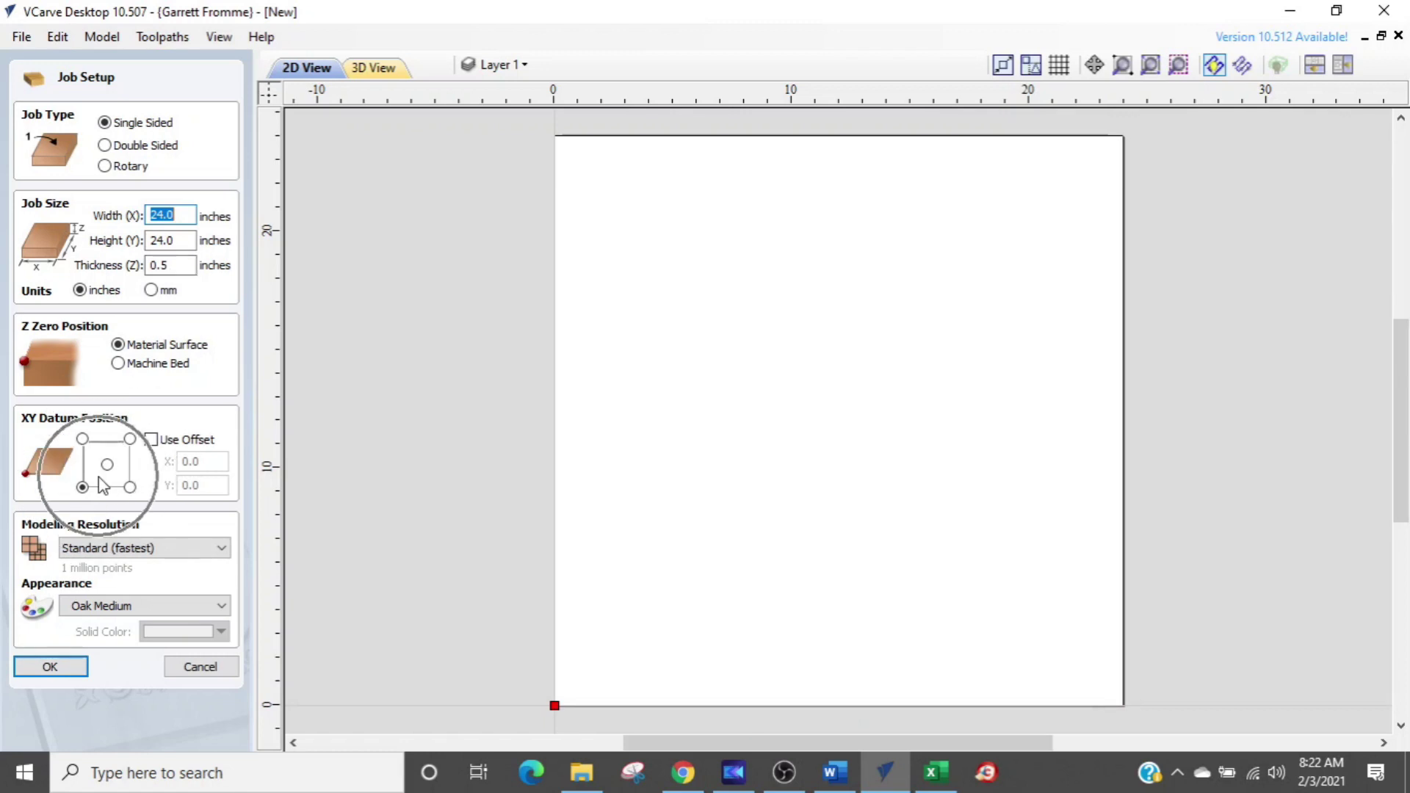
click(98, 477)
click(98, 478)
click(98, 478)
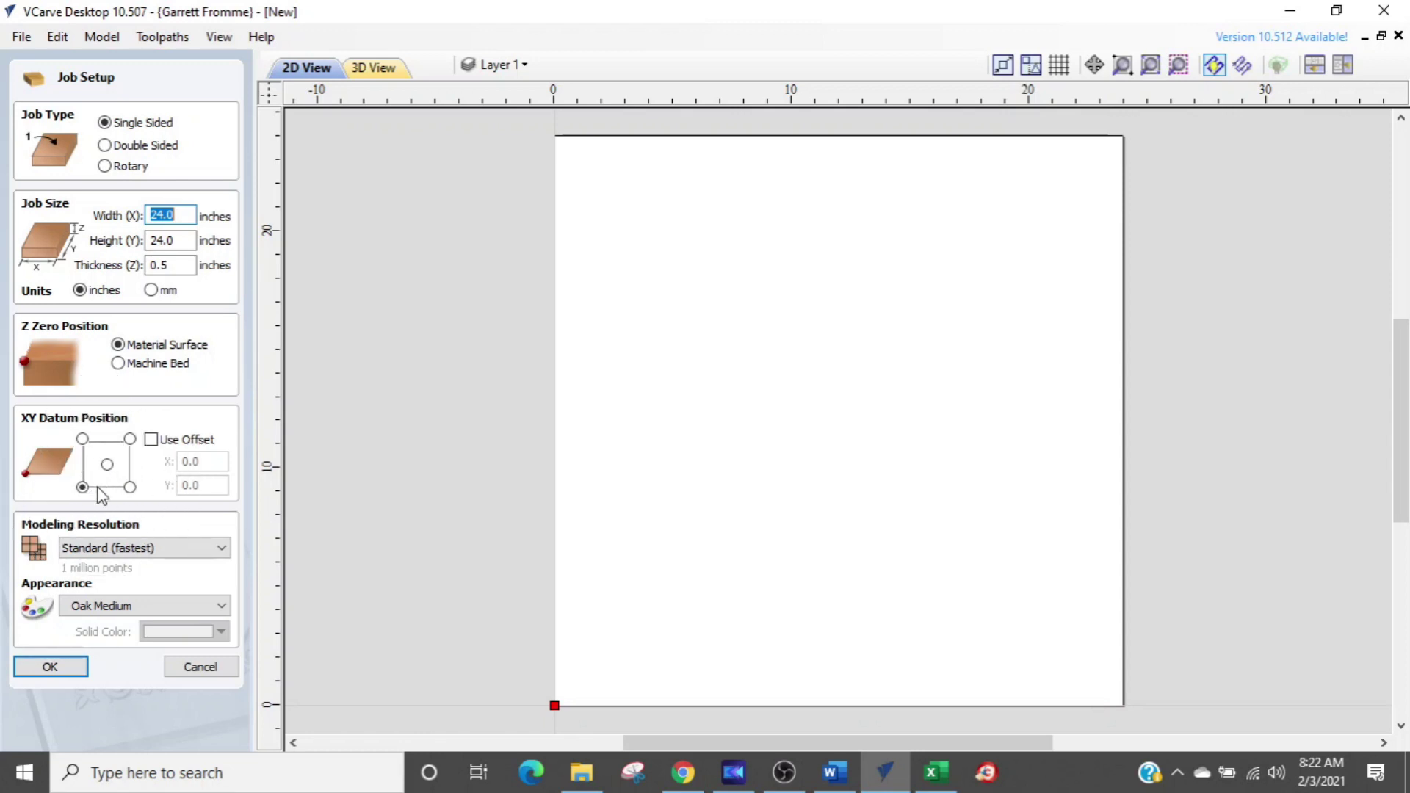
click(49, 668)
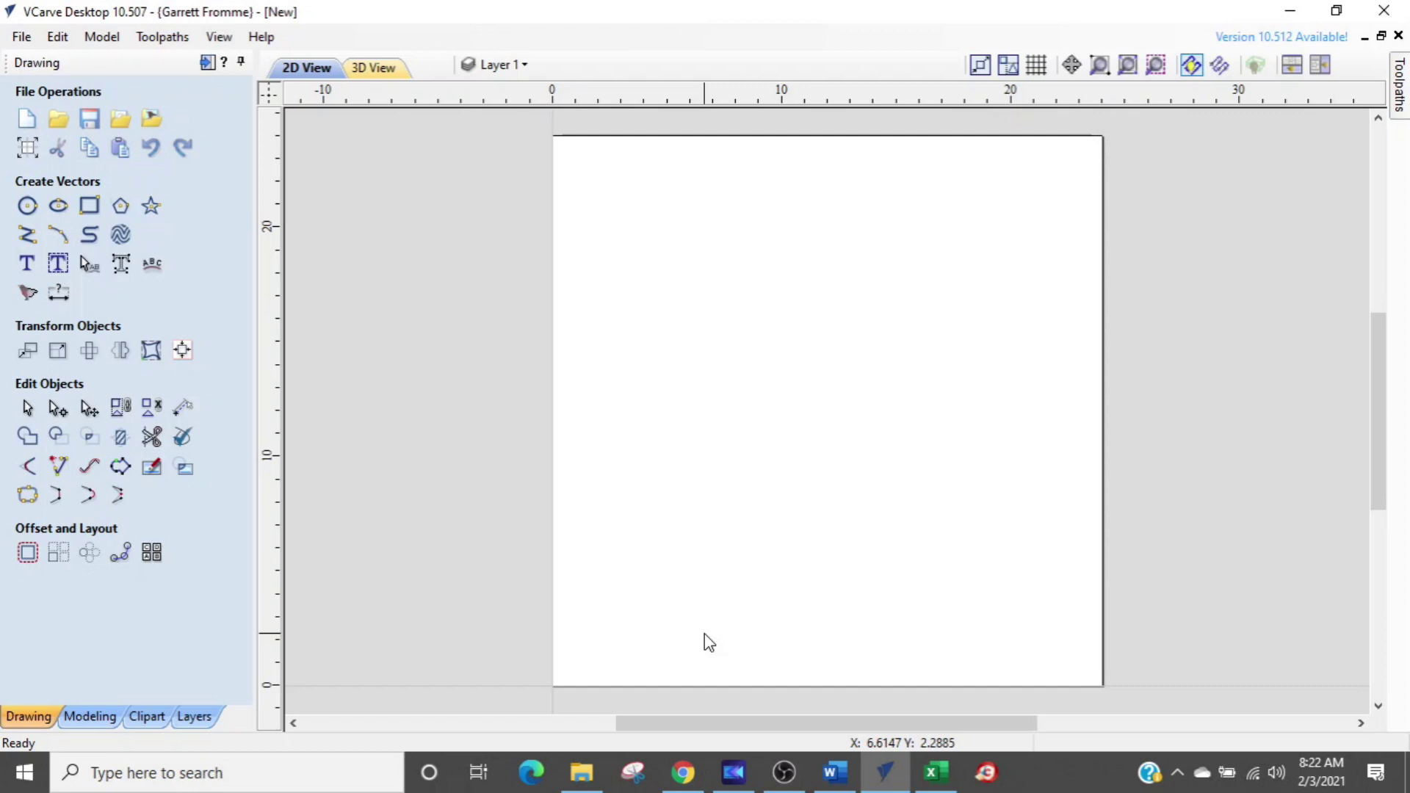
Start a polyline beside the material at about X 29, Y 0, and draw its first vertical segment up to the material's top-edge level
scroll(704, 634, down, 1)
middle_drag(838, 598, 669, 495)
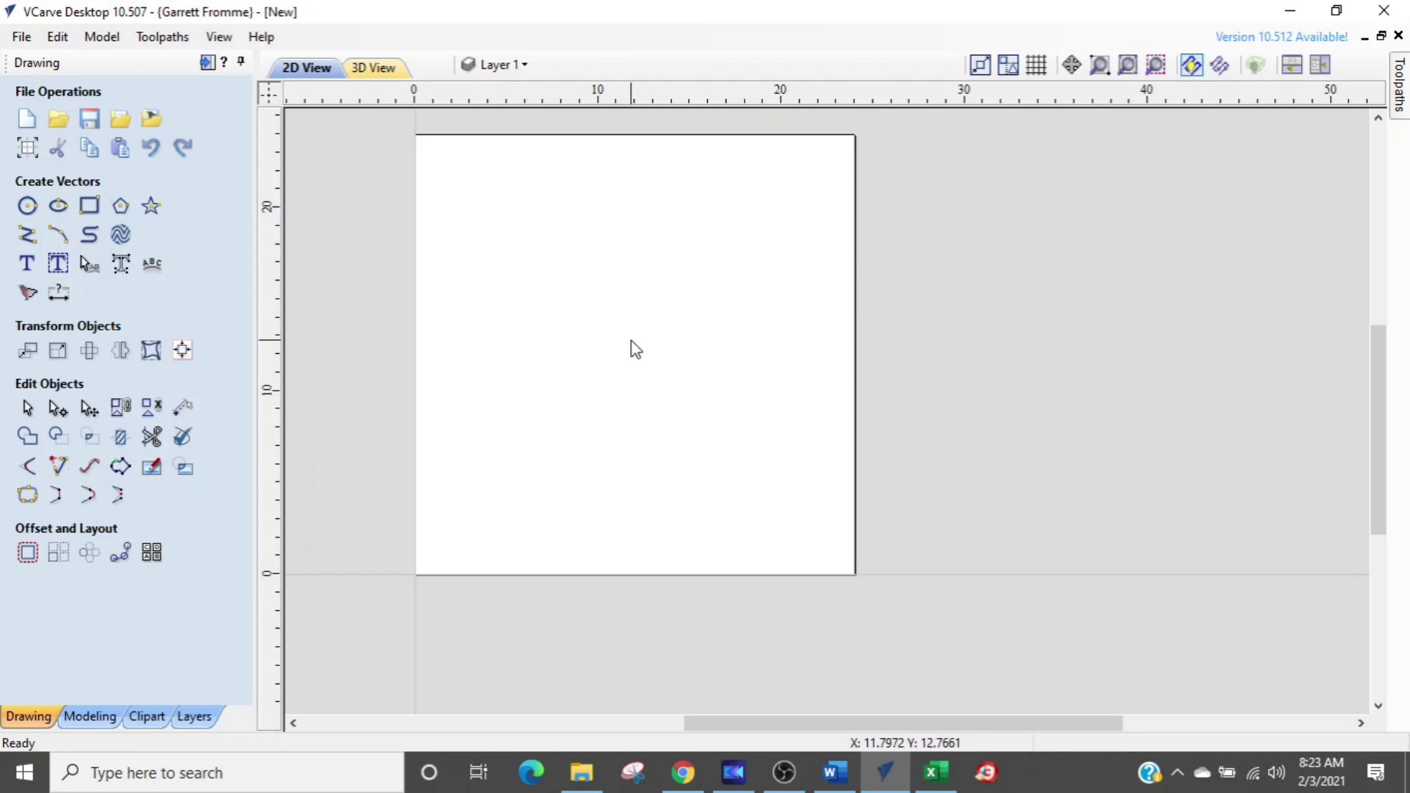
click(27, 235)
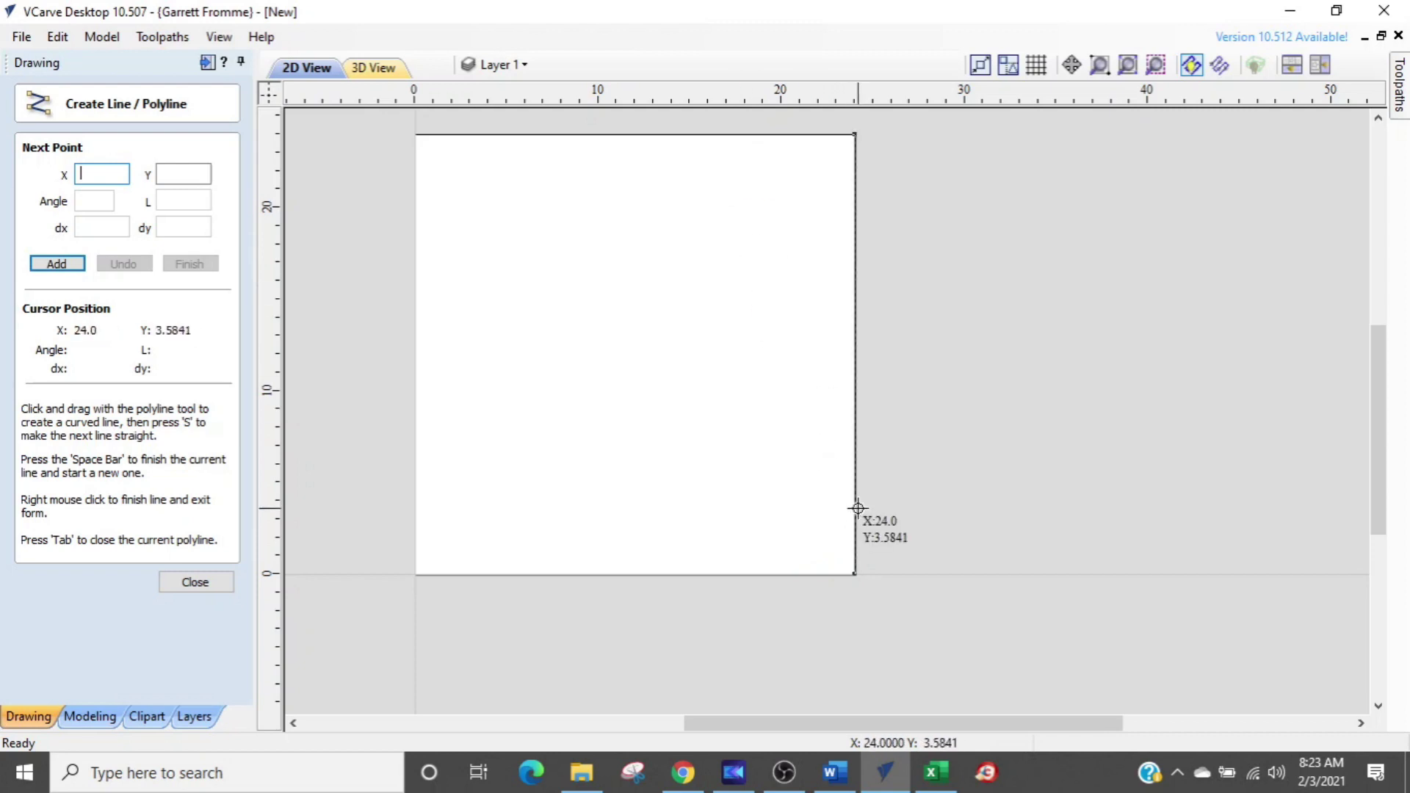
middle_drag(996, 541, 972, 573)
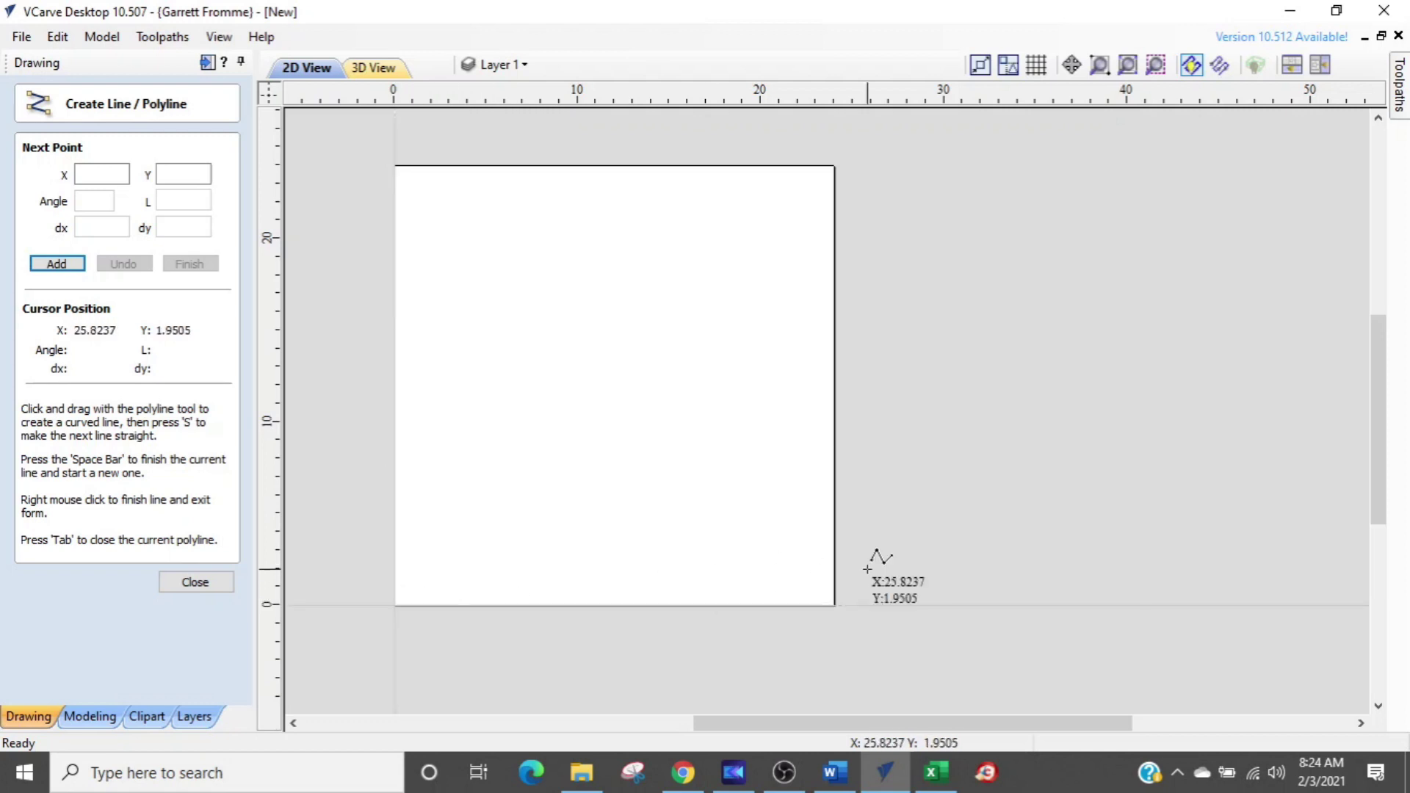
middle_drag(902, 566, 818, 540)
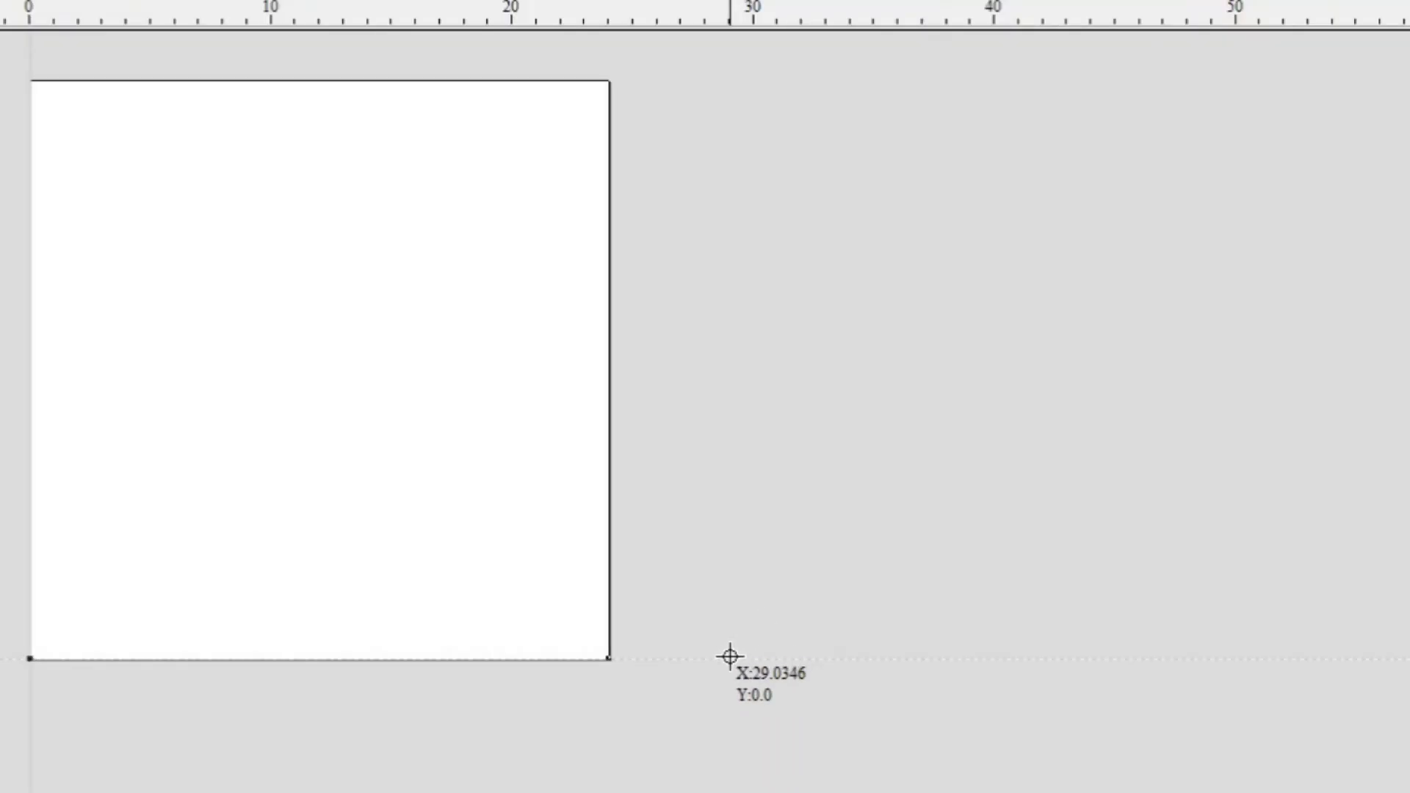
click(729, 657)
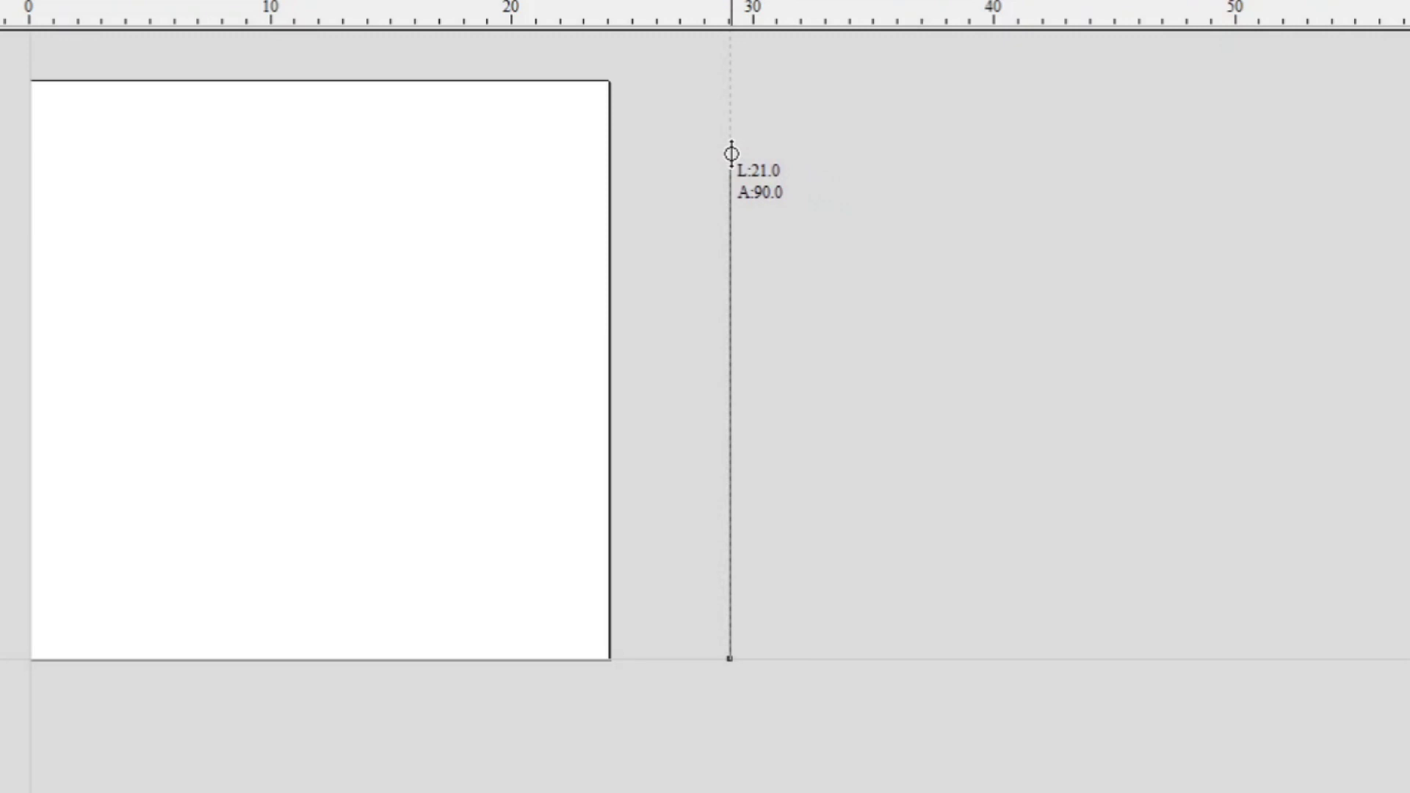
click(734, 244)
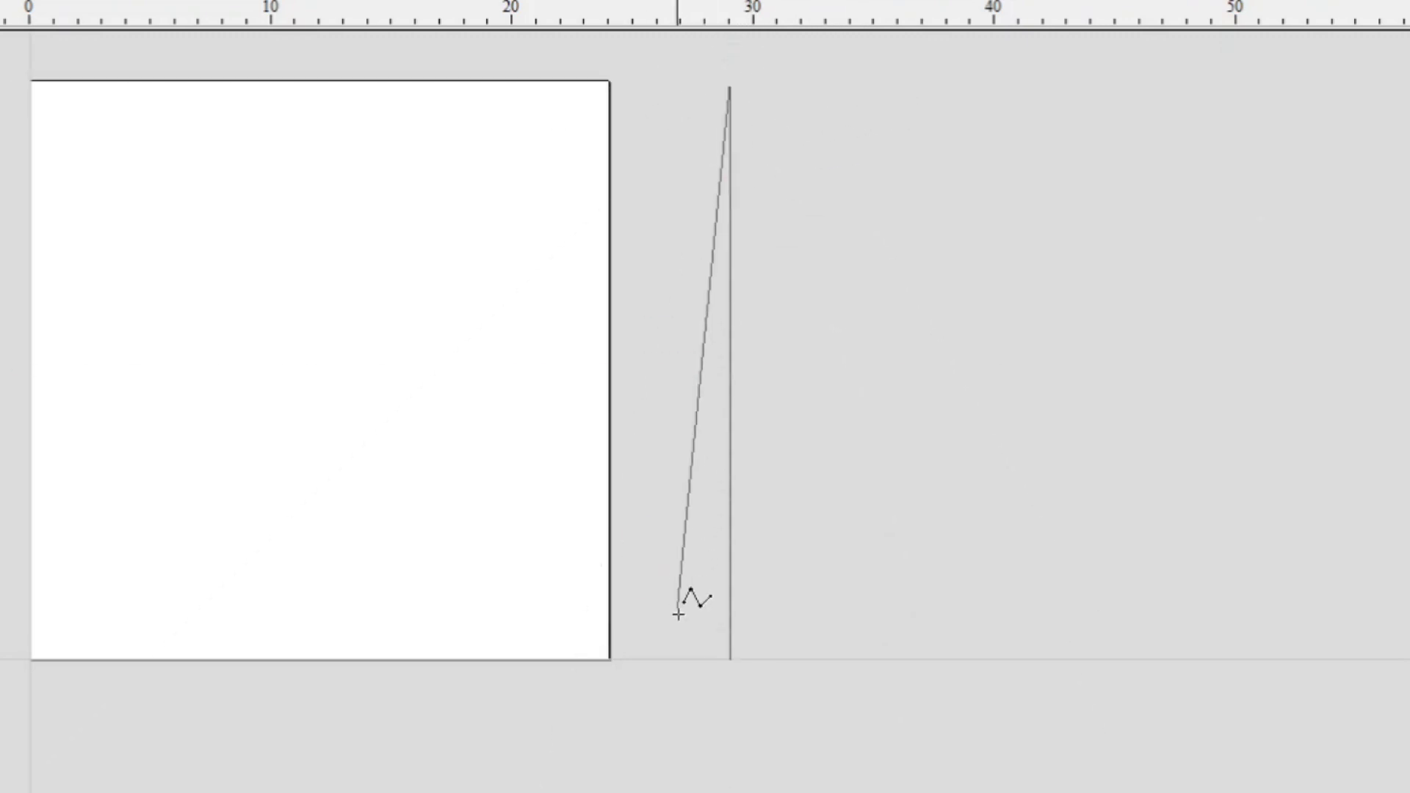
click(685, 644)
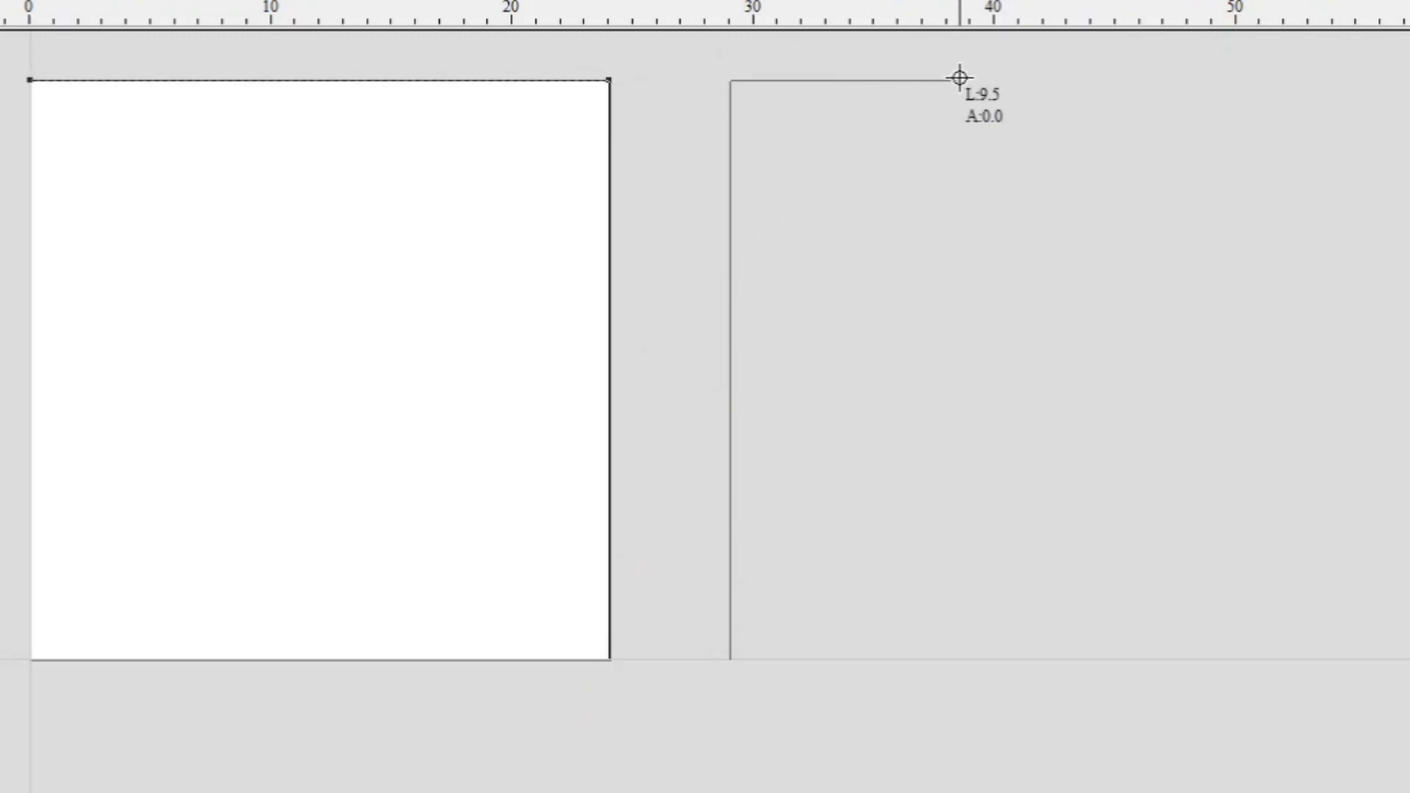
Continue the polyline with a 2-inch segment across, a vertical segment down to Y 0, and another 2-inch segment across
text(2)
key(Return)
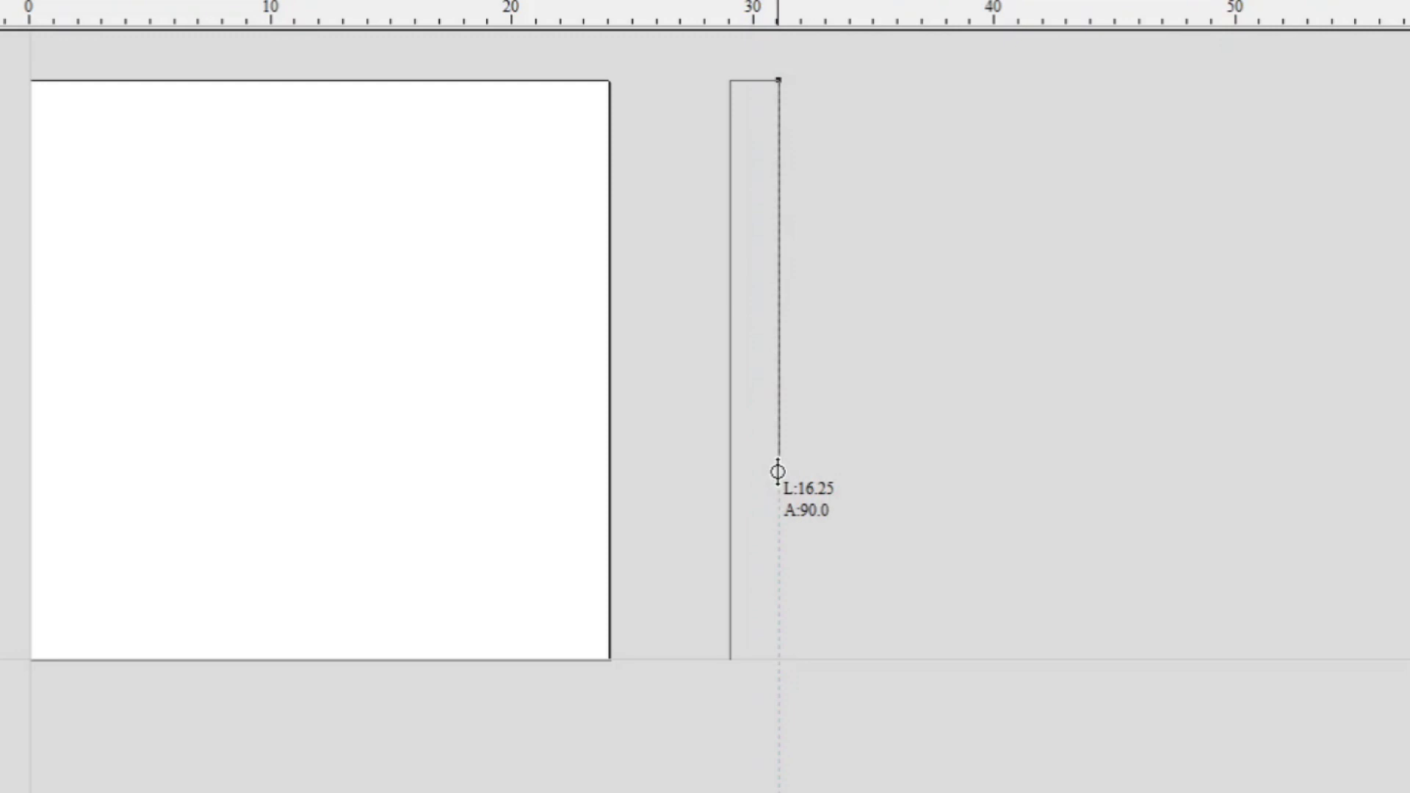
click(778, 659)
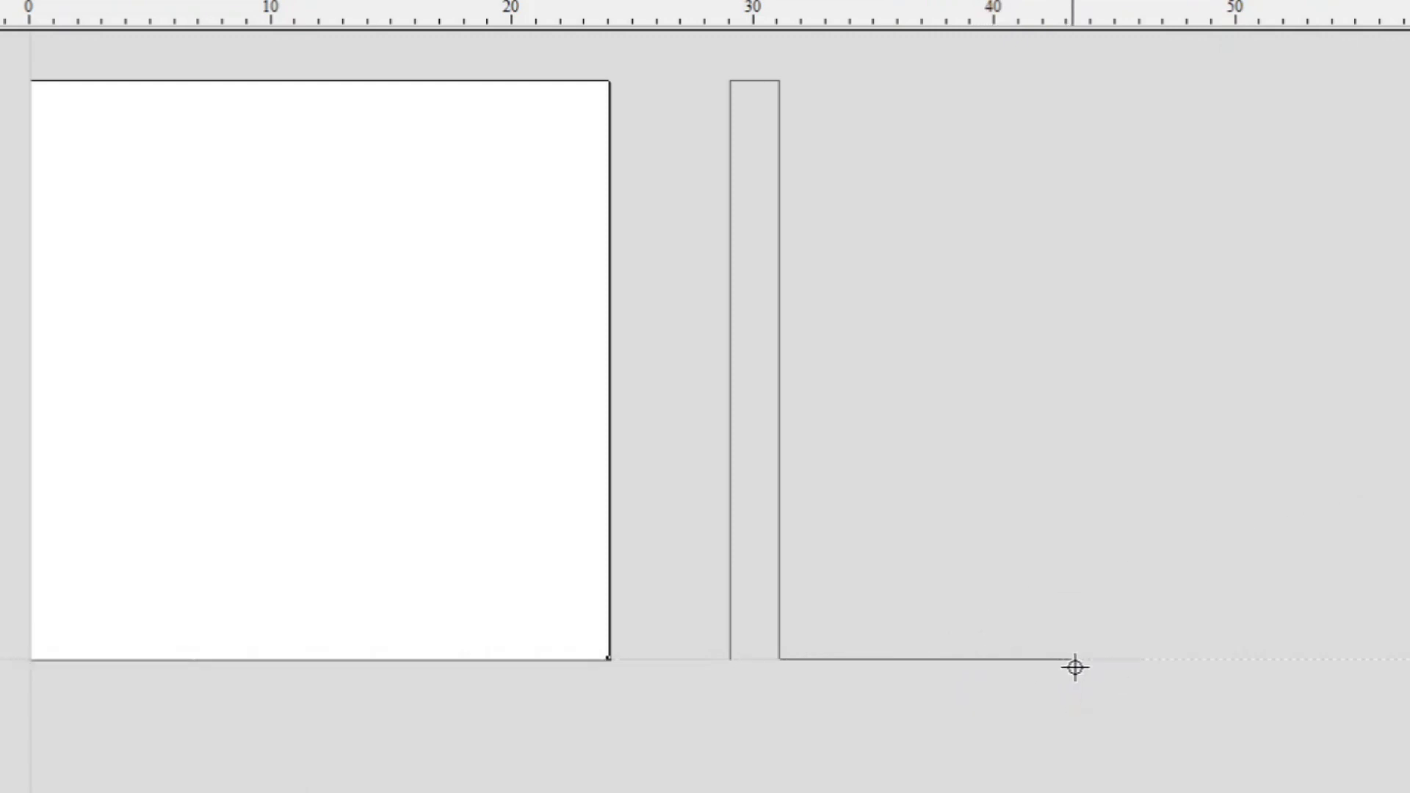
text(2)
key(Return)
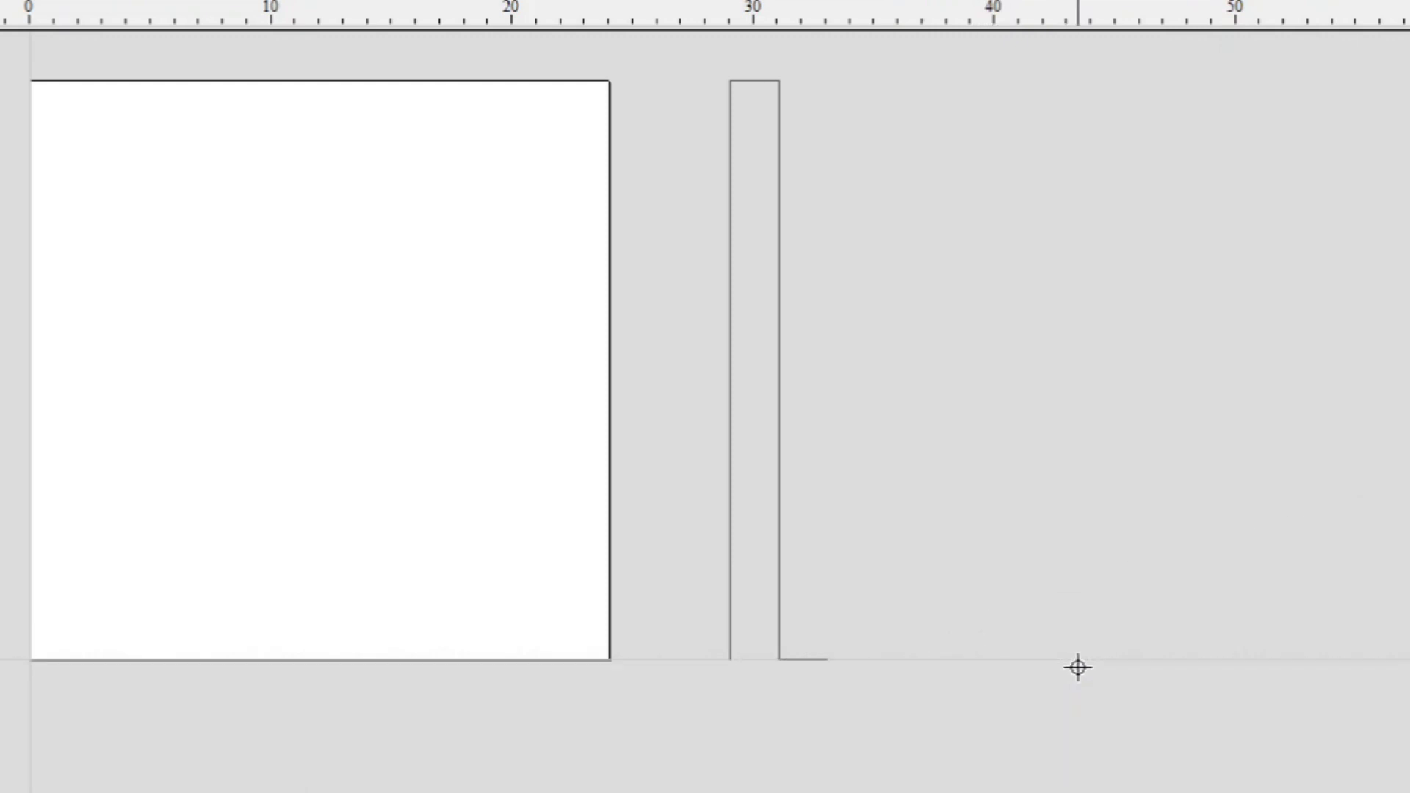
Add another serpentine loop: a vertical segment up to the top level, 2 inches across, and 24 inches back down
double_click(831, 84)
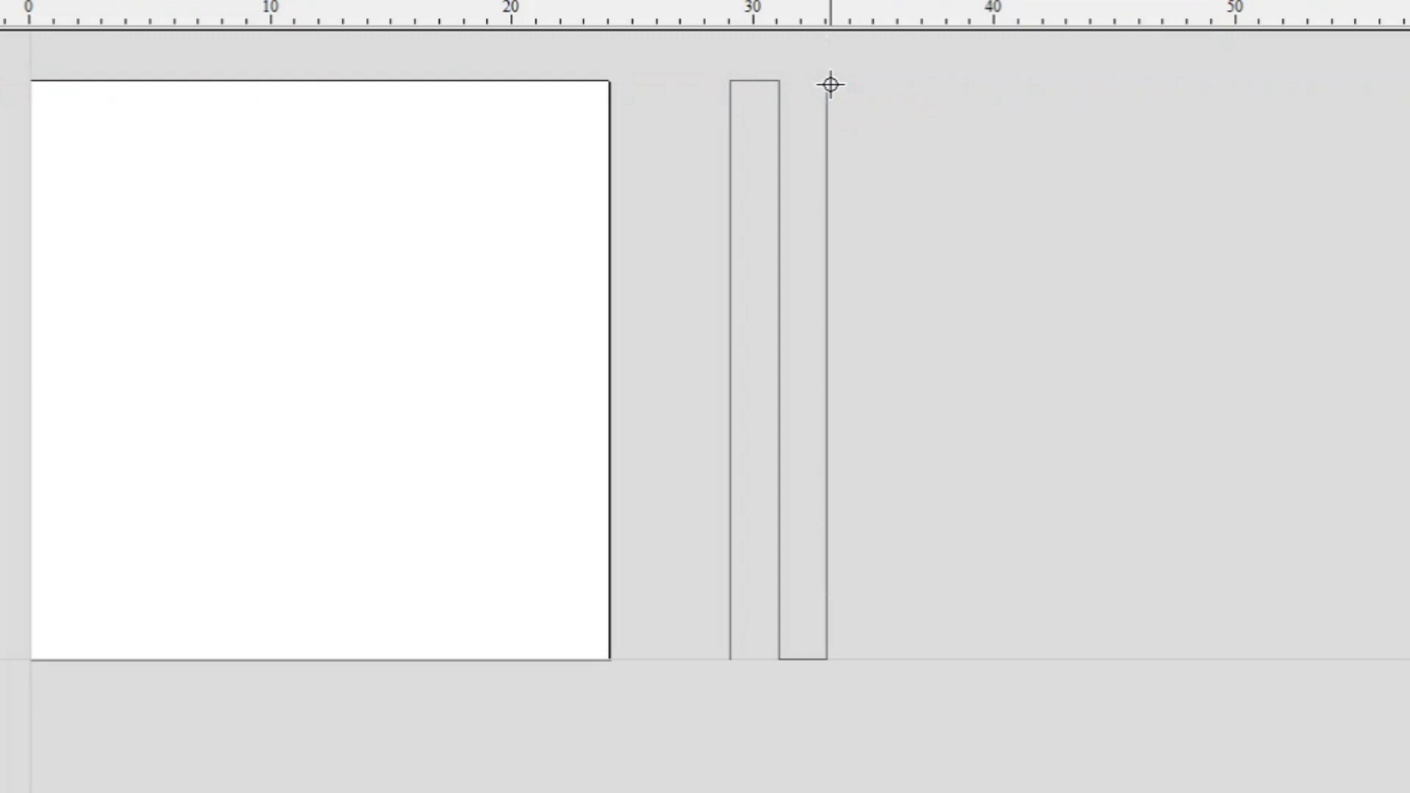
click(831, 84)
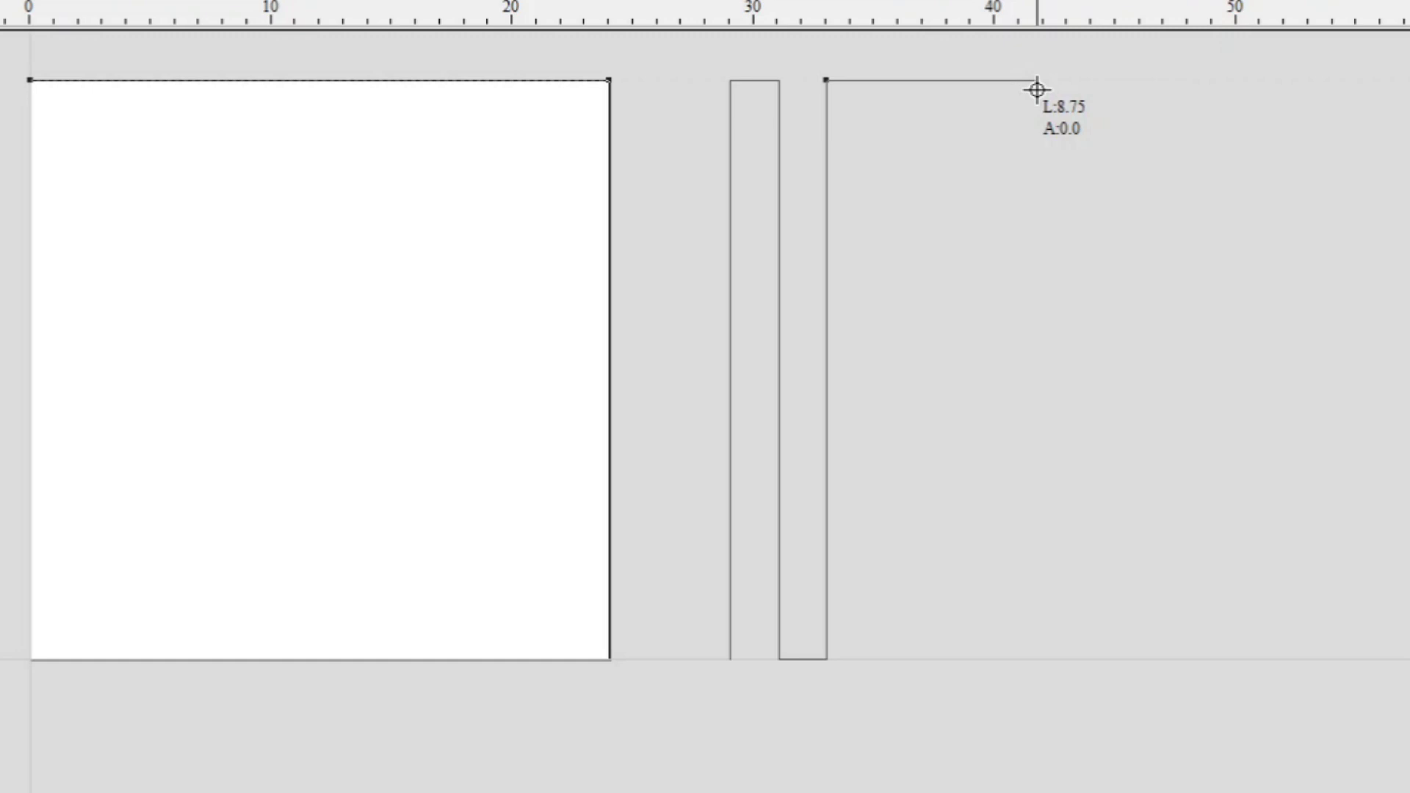
text(2)
key(Return)
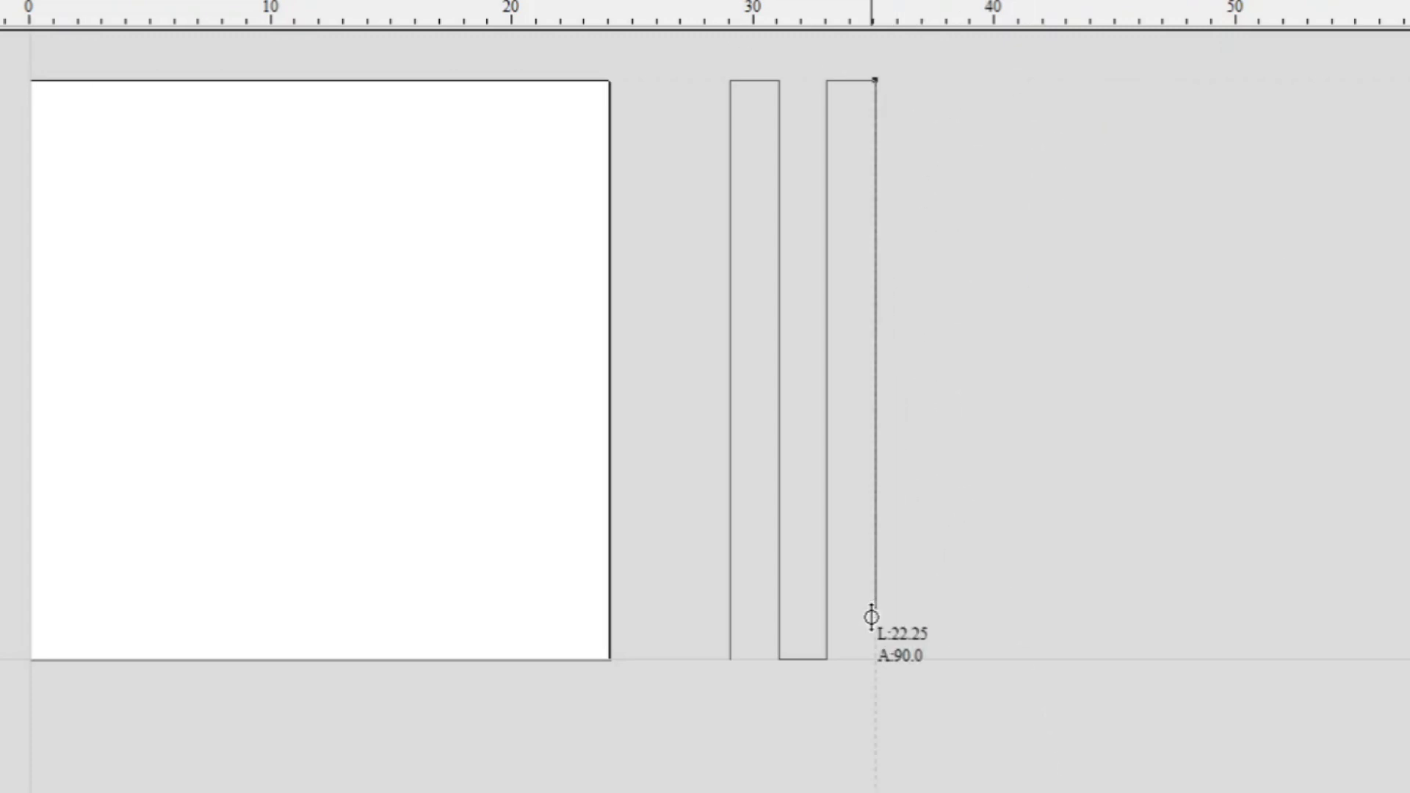
text(24)
key(Return)
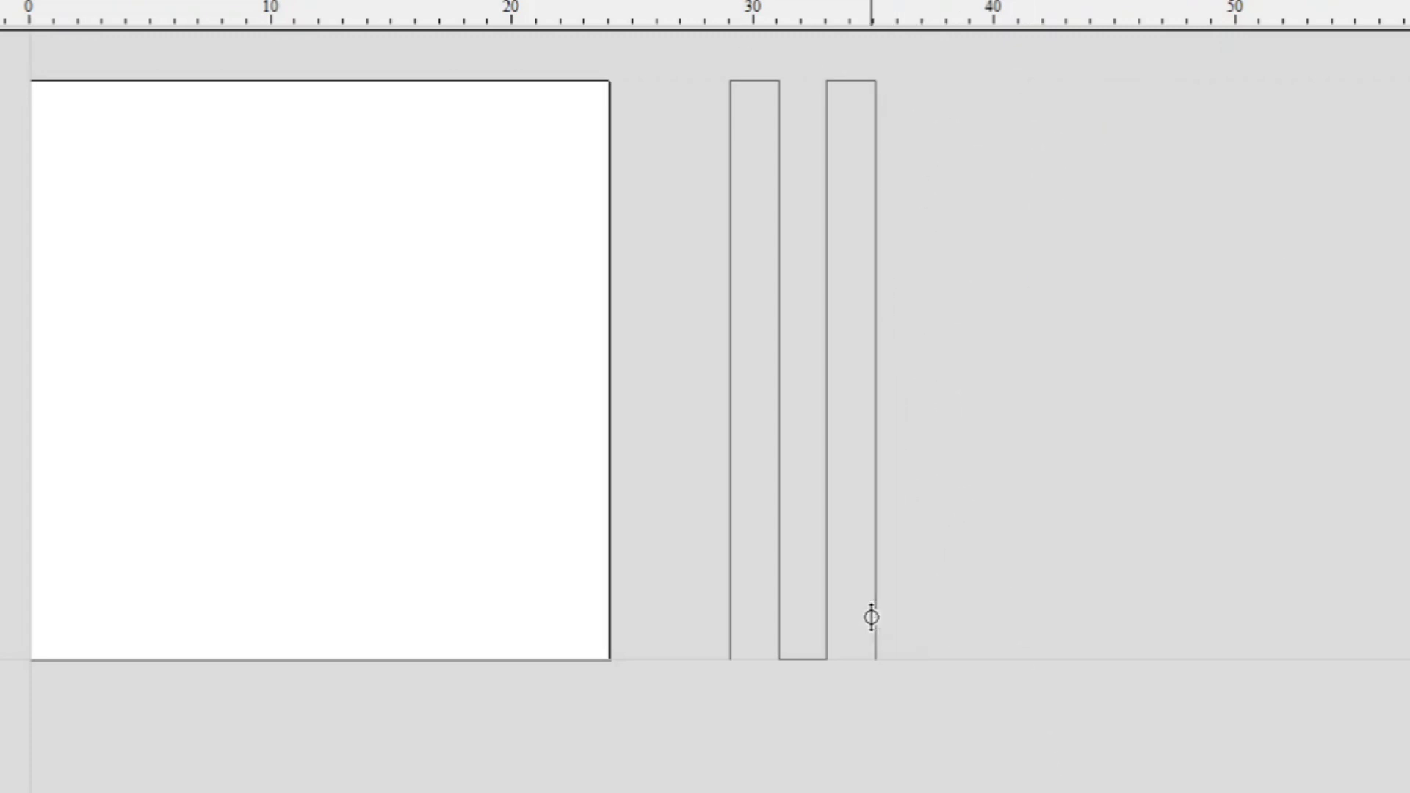
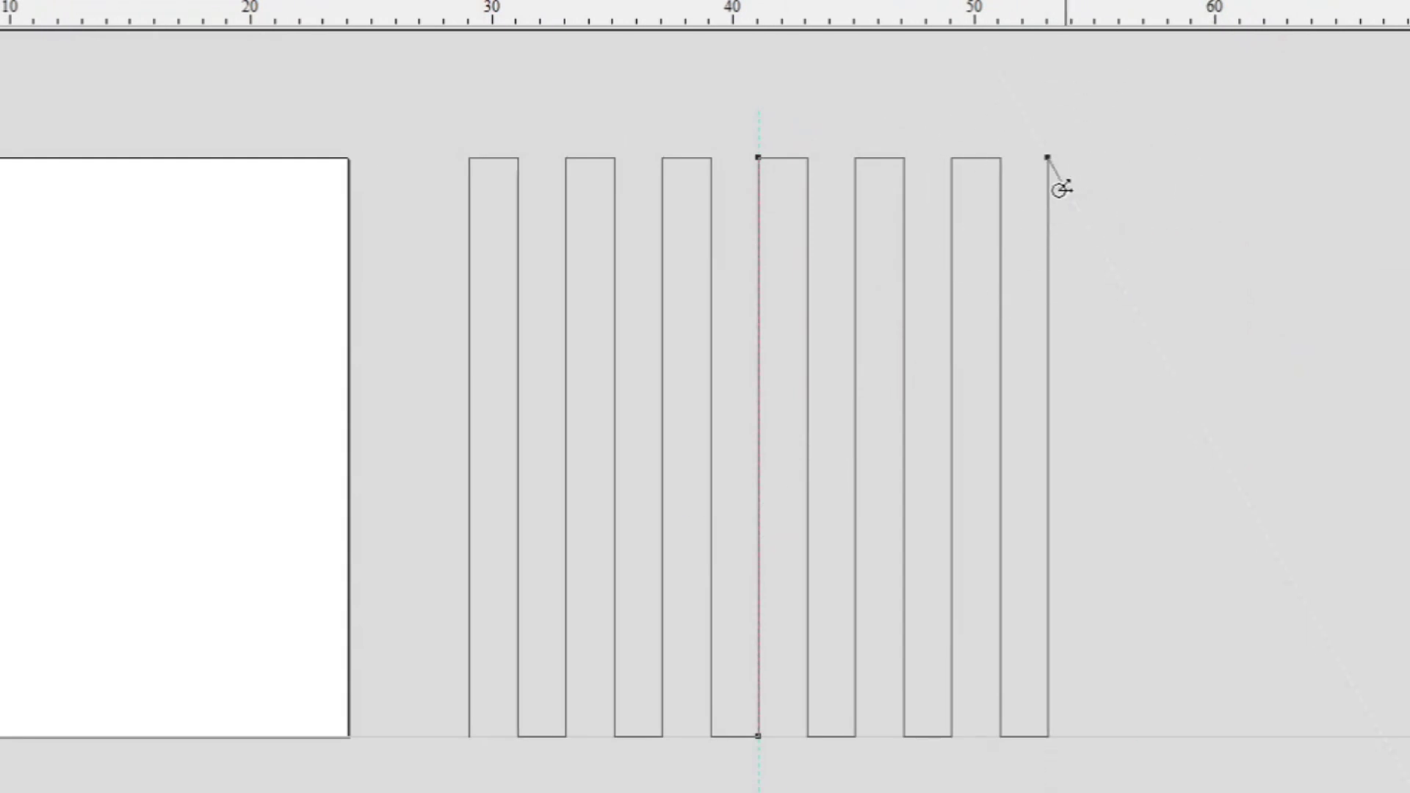
Draw the polyline back along the top ends of the vertical passes to above the starting point, a 24-inch horizontal segment
click(339, 158)
middle_drag(384, 365, 844, 317)
key(Escape)
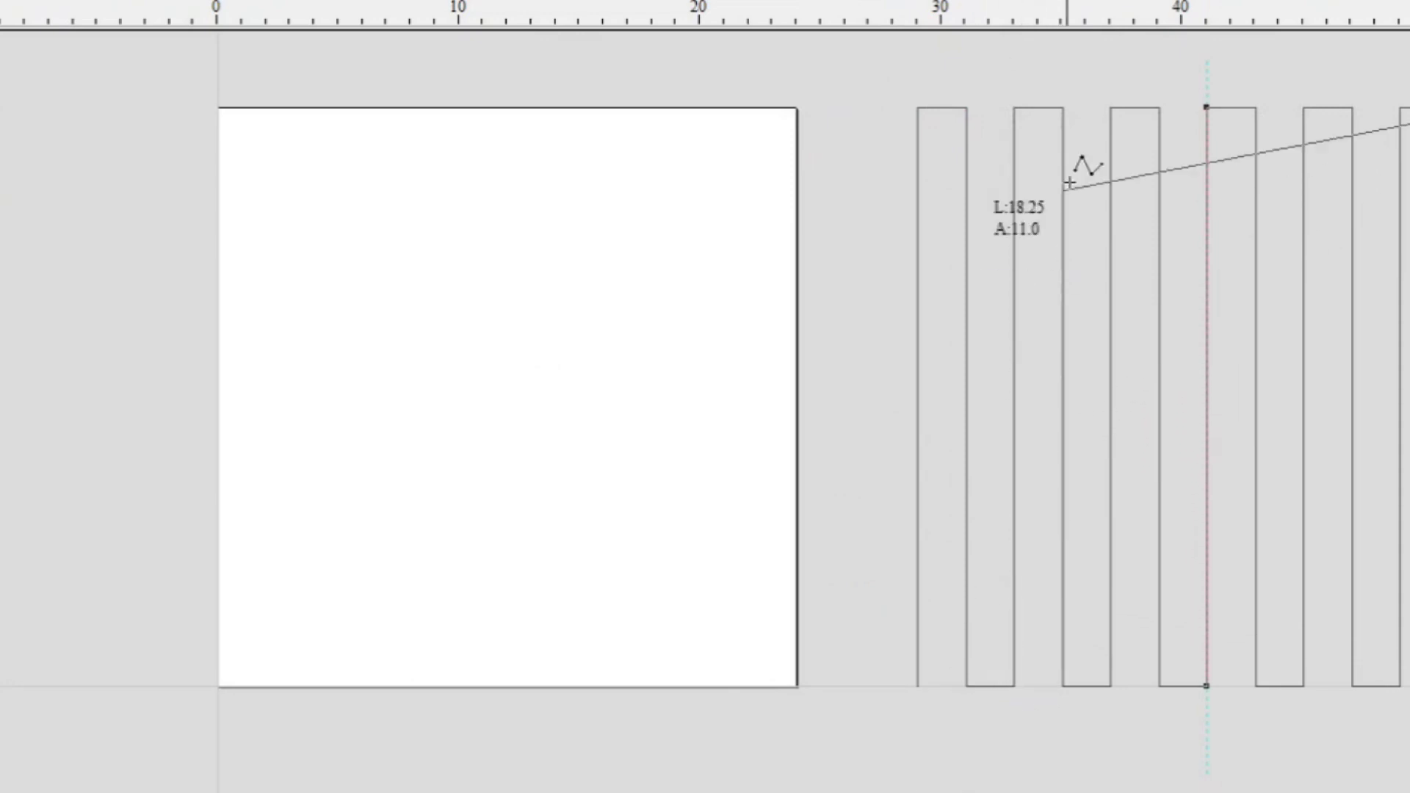
mouse_move(1071, 403)
middle_down()
mouse_move(1007, 450)
mouse_move(588, 482)
middle_up()
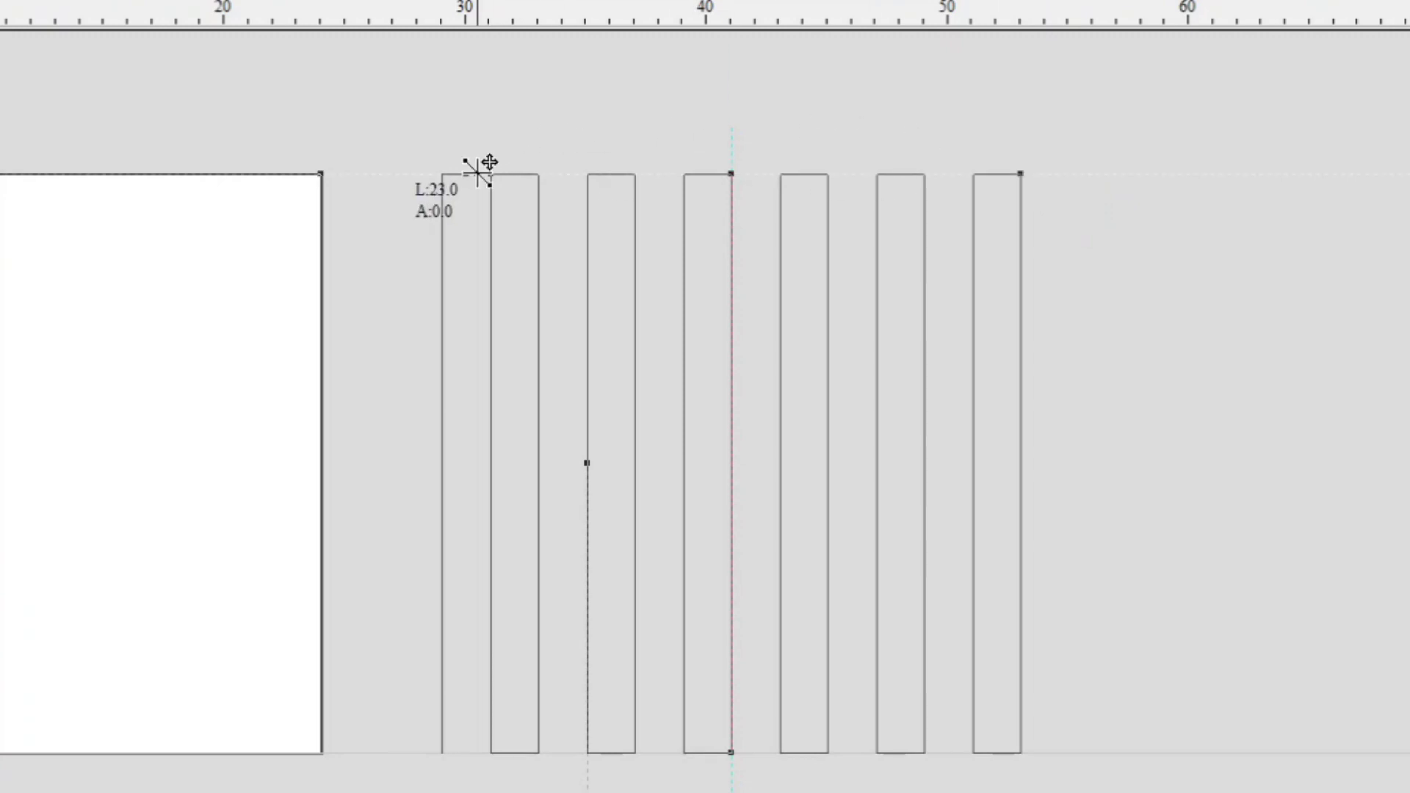
key(Escape)
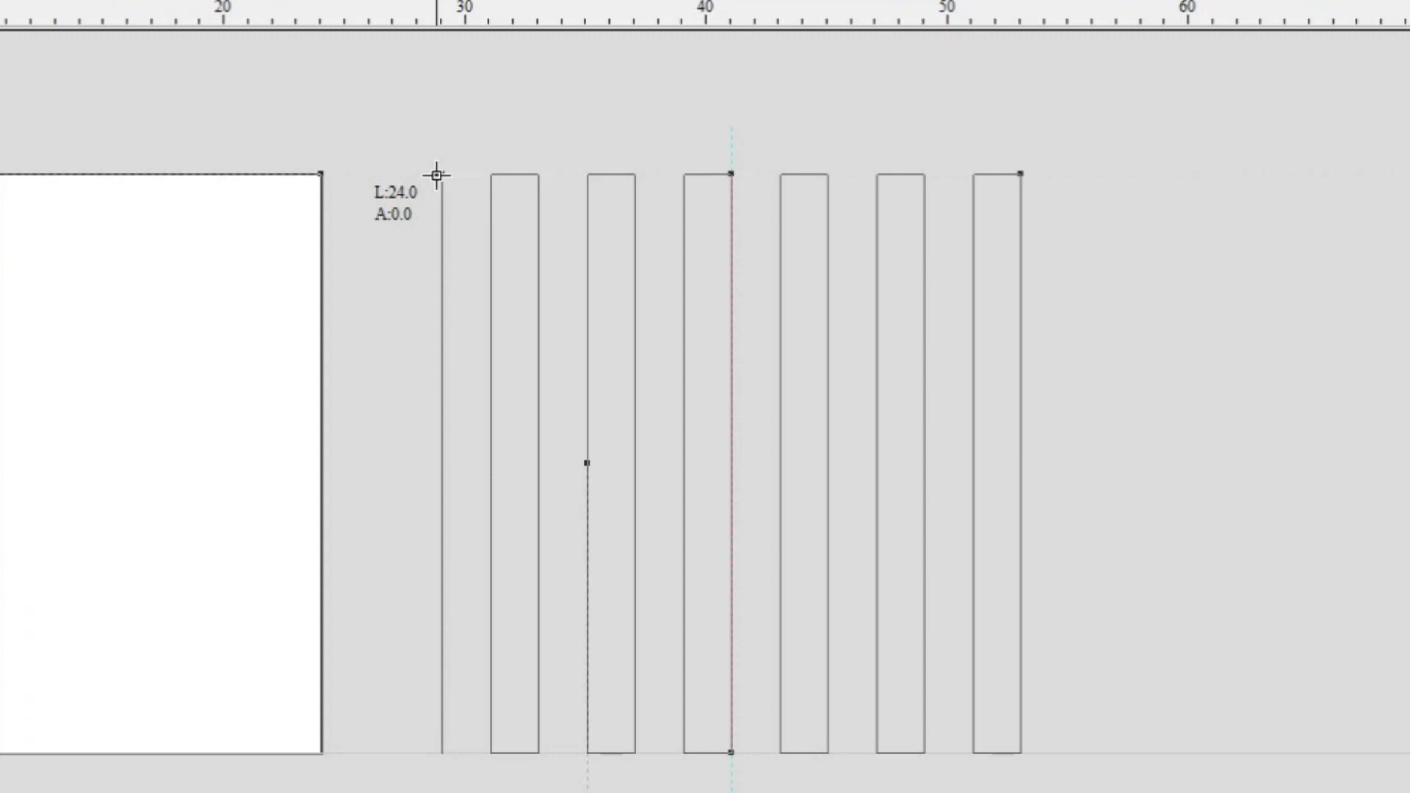
key(Escape)
click(442, 176)
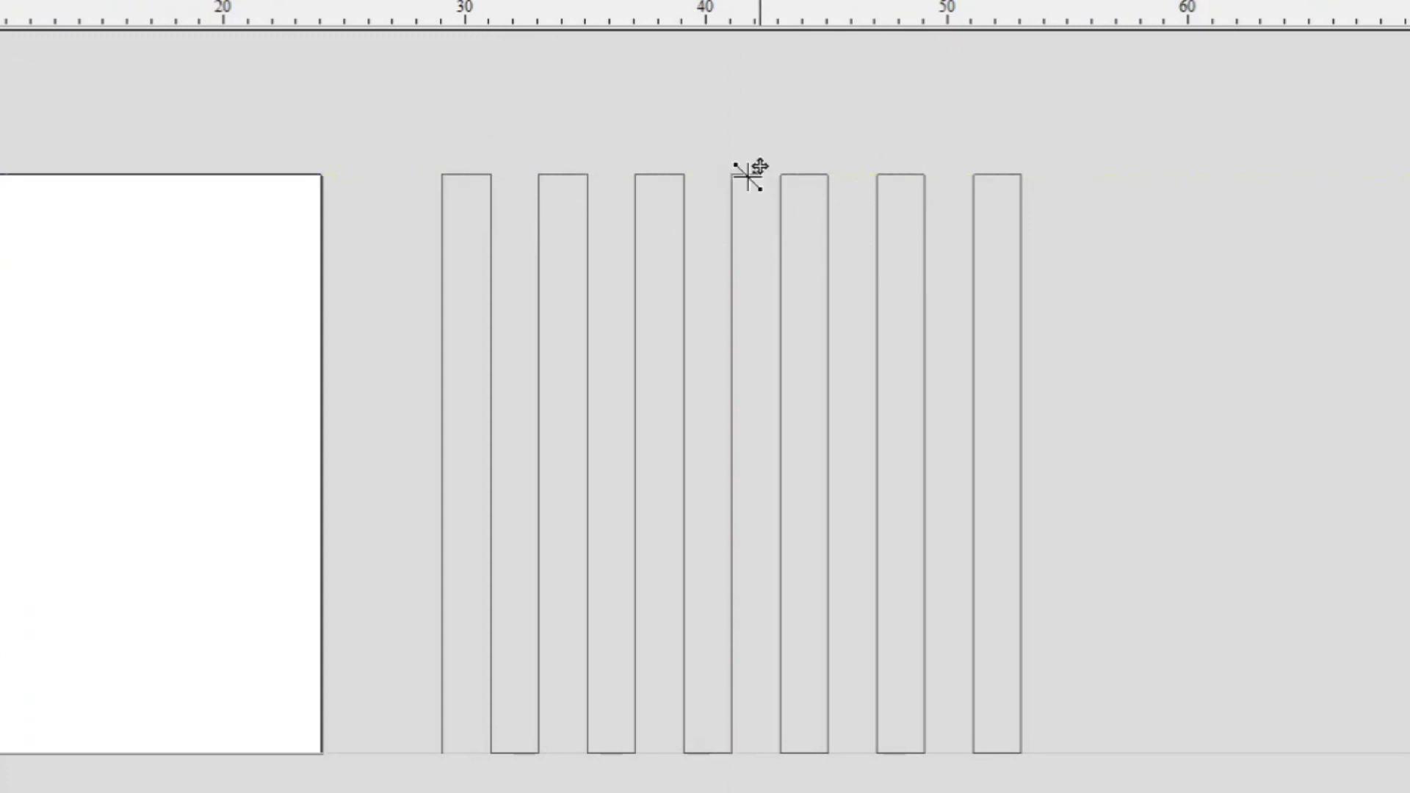
click(443, 177)
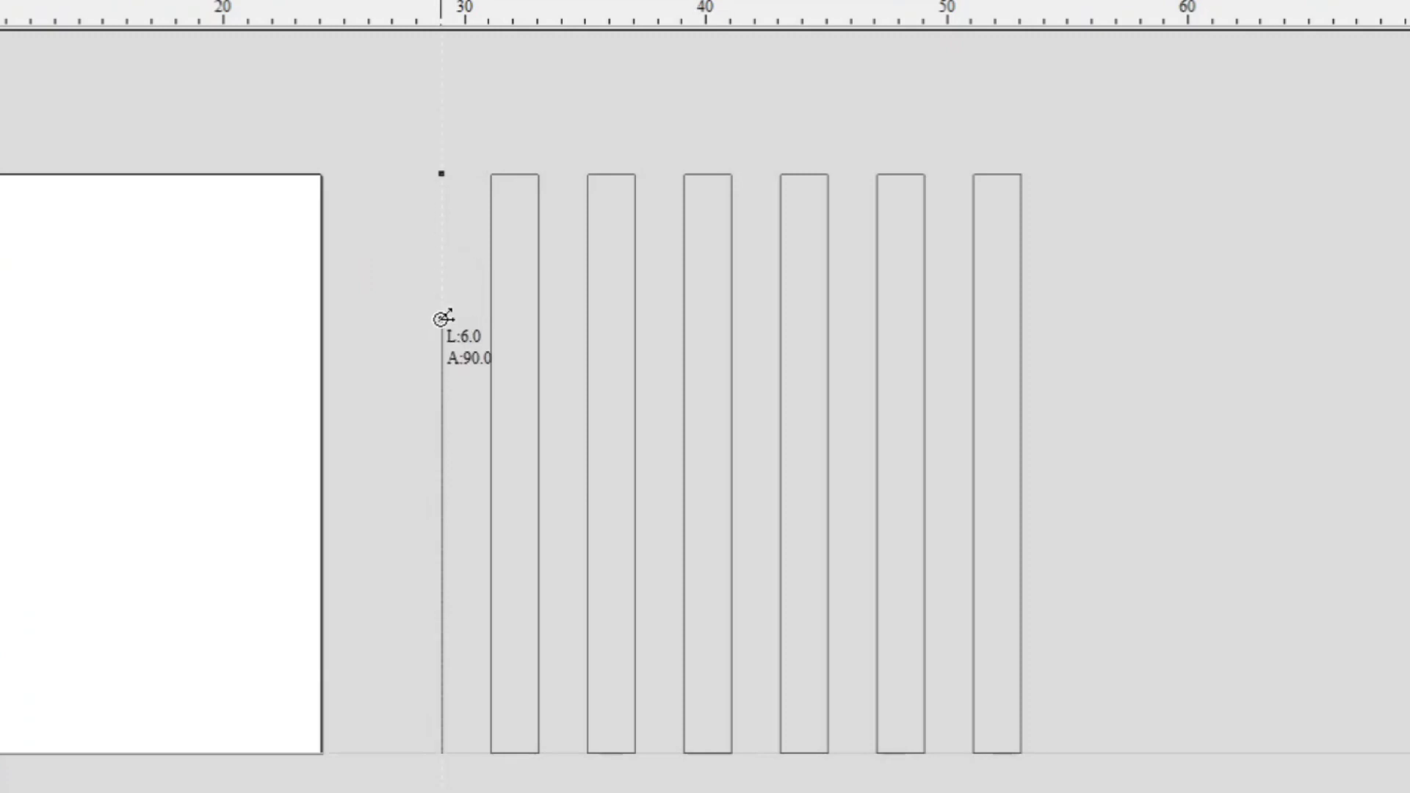
Begin the horizontal serpentine with two 24-inch passes across the vertical ones, each preceded by a 2-inch step down
click(442, 222)
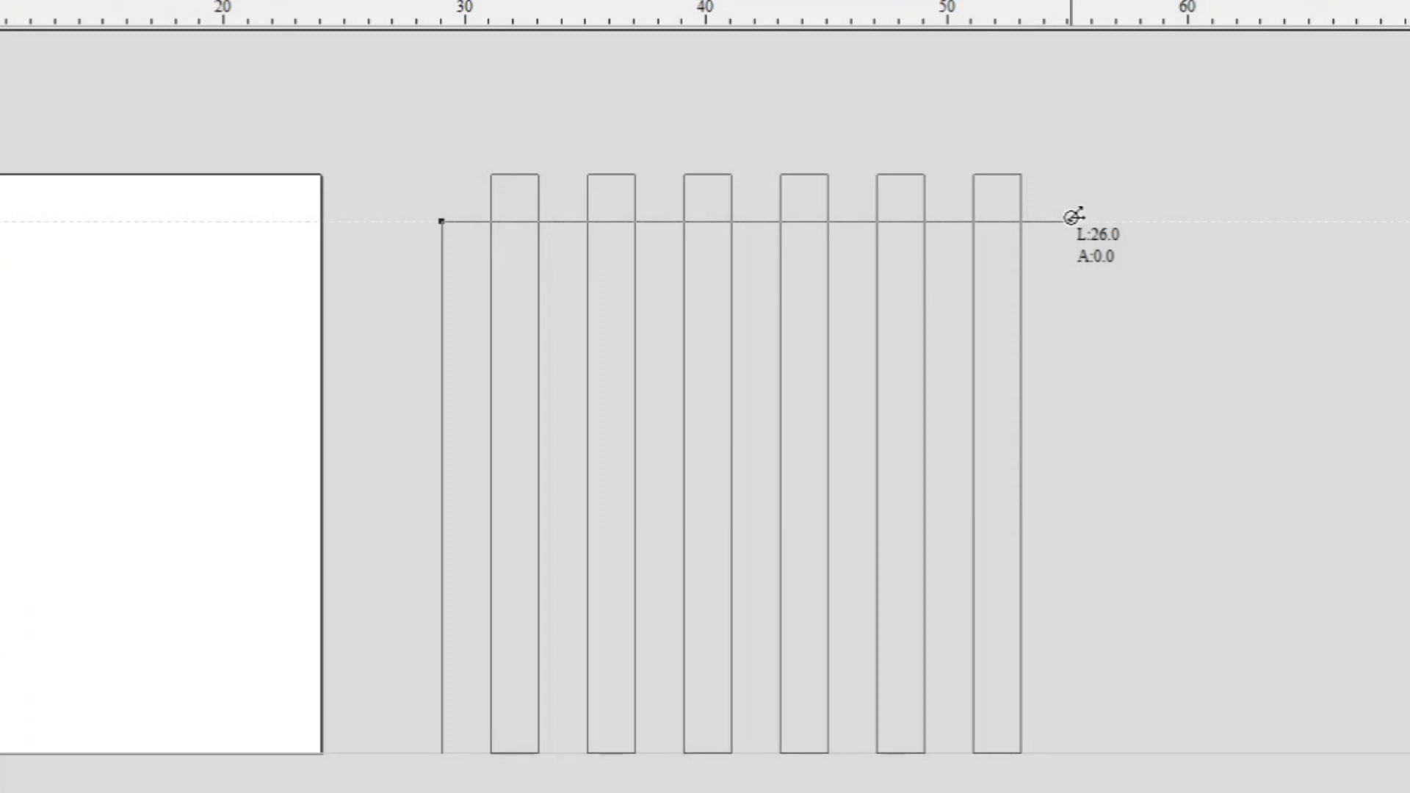
click(1020, 221)
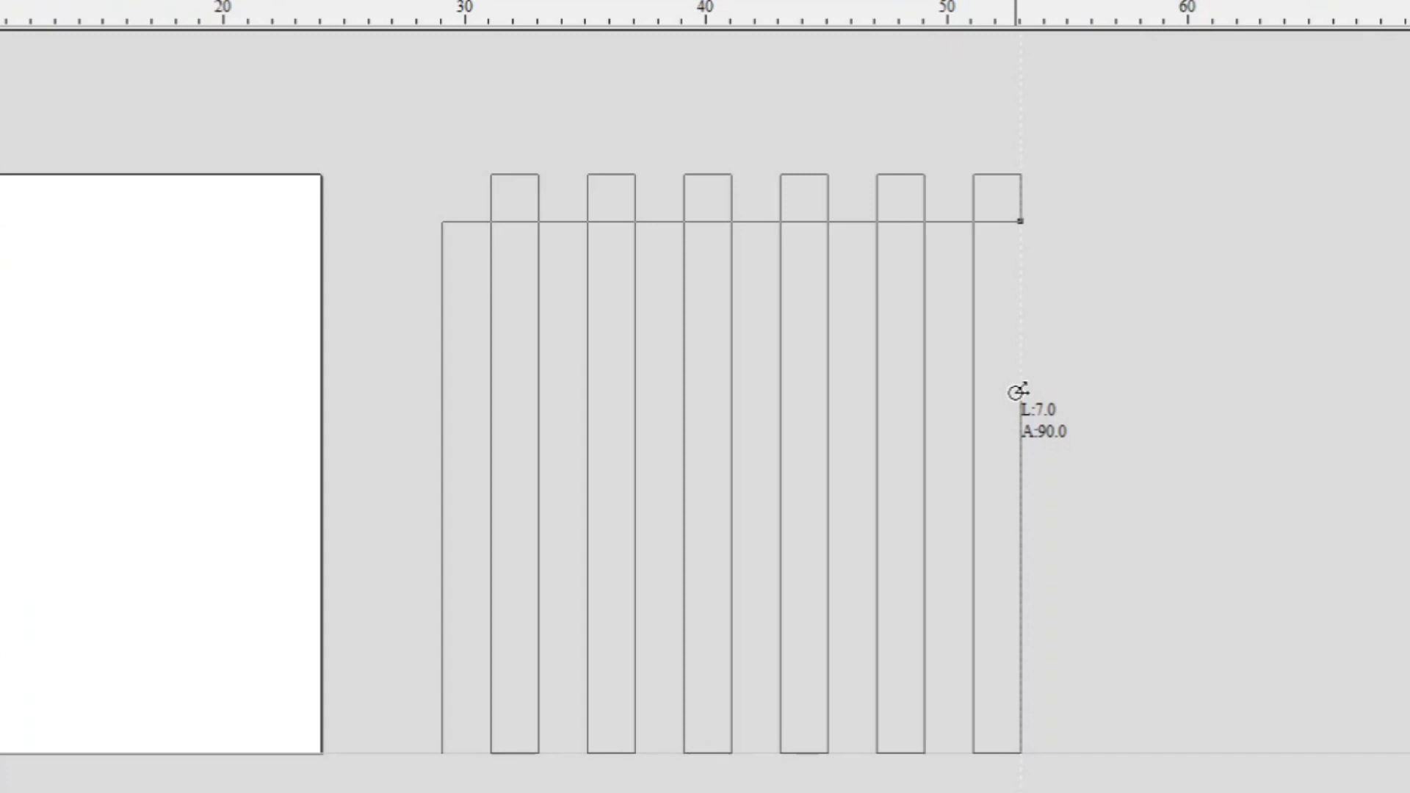
text(2)
key(Return)
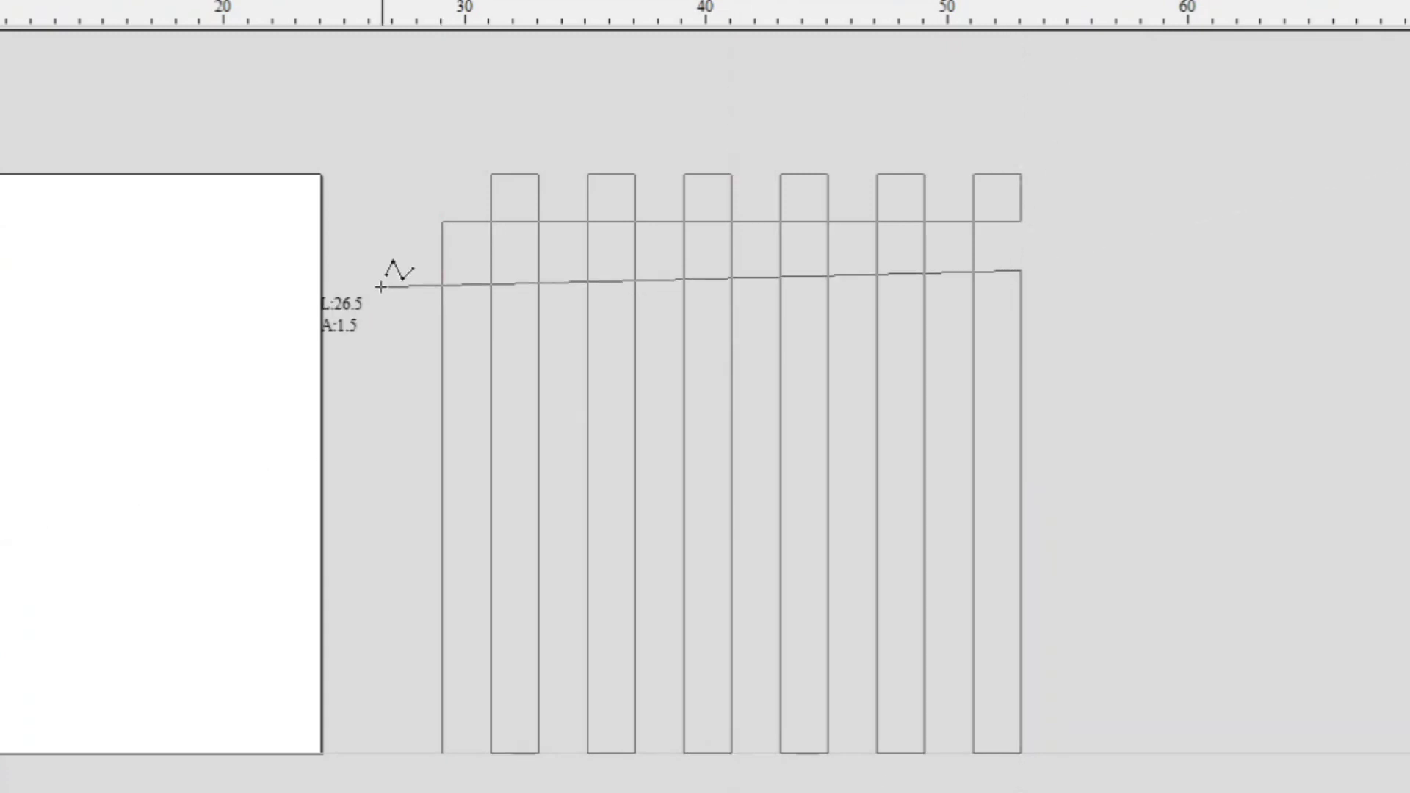
text(24)
key(Return)
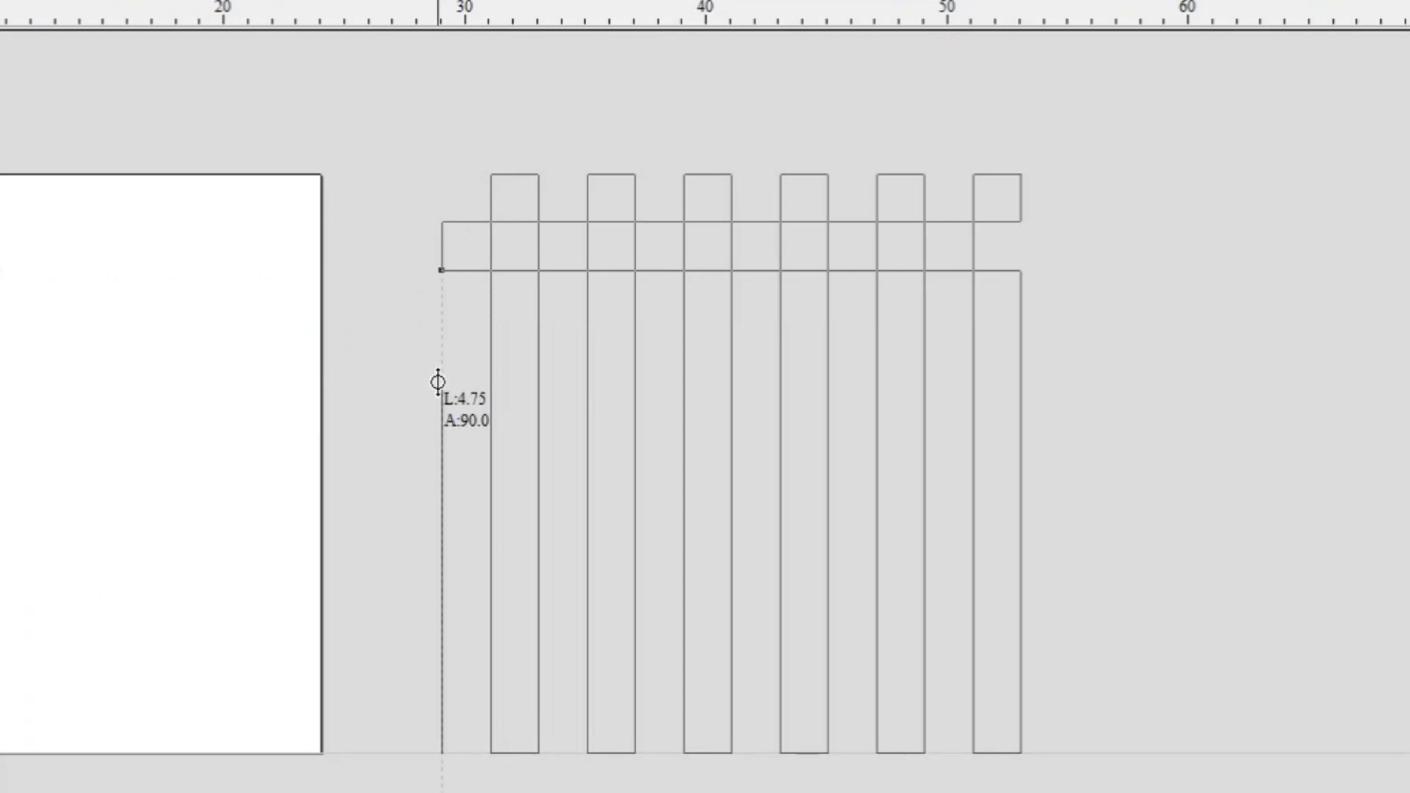
Add the third and fourth horizontal passes, entering 24 inches for each pass and 2 inches for each step down
text(2)
key(Return)
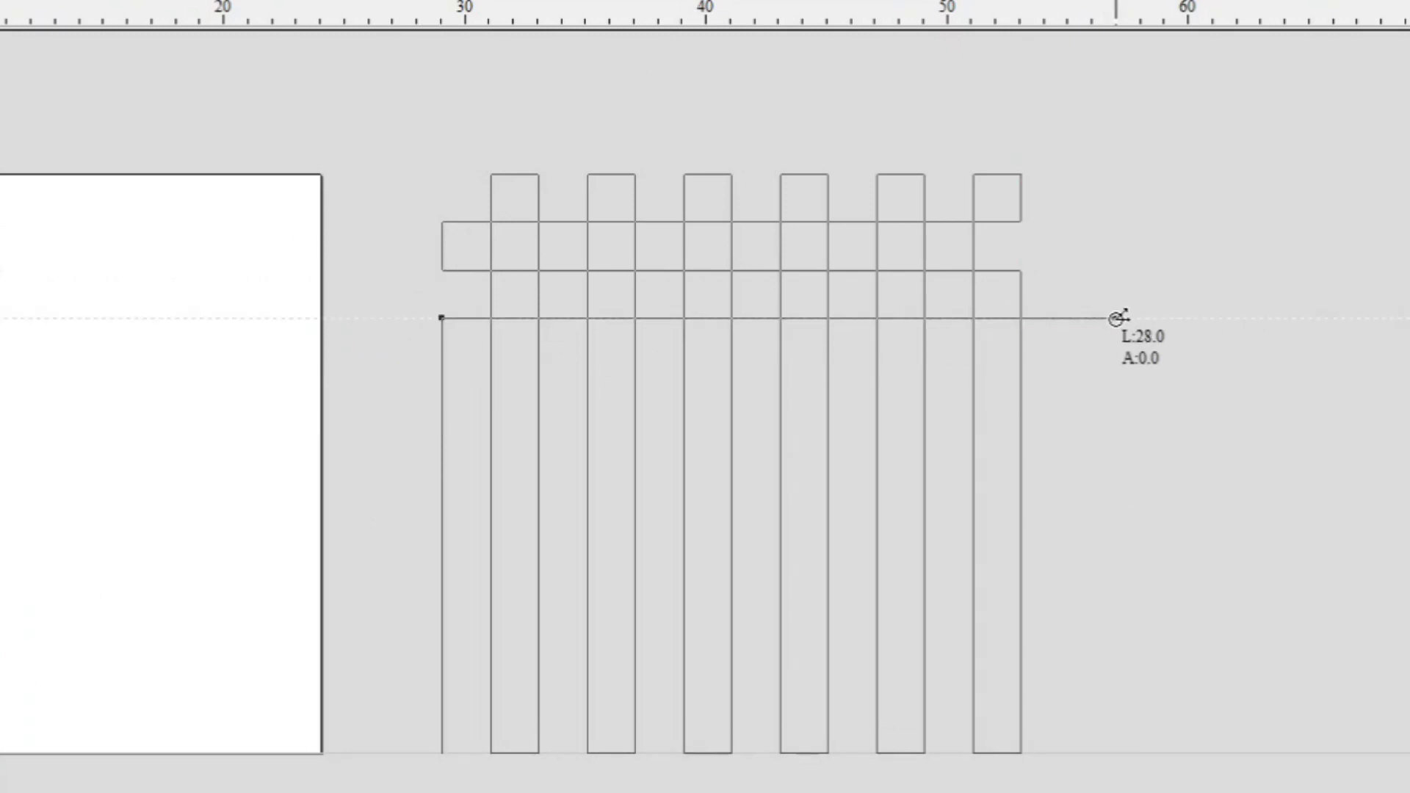
text(24)
key(Return)
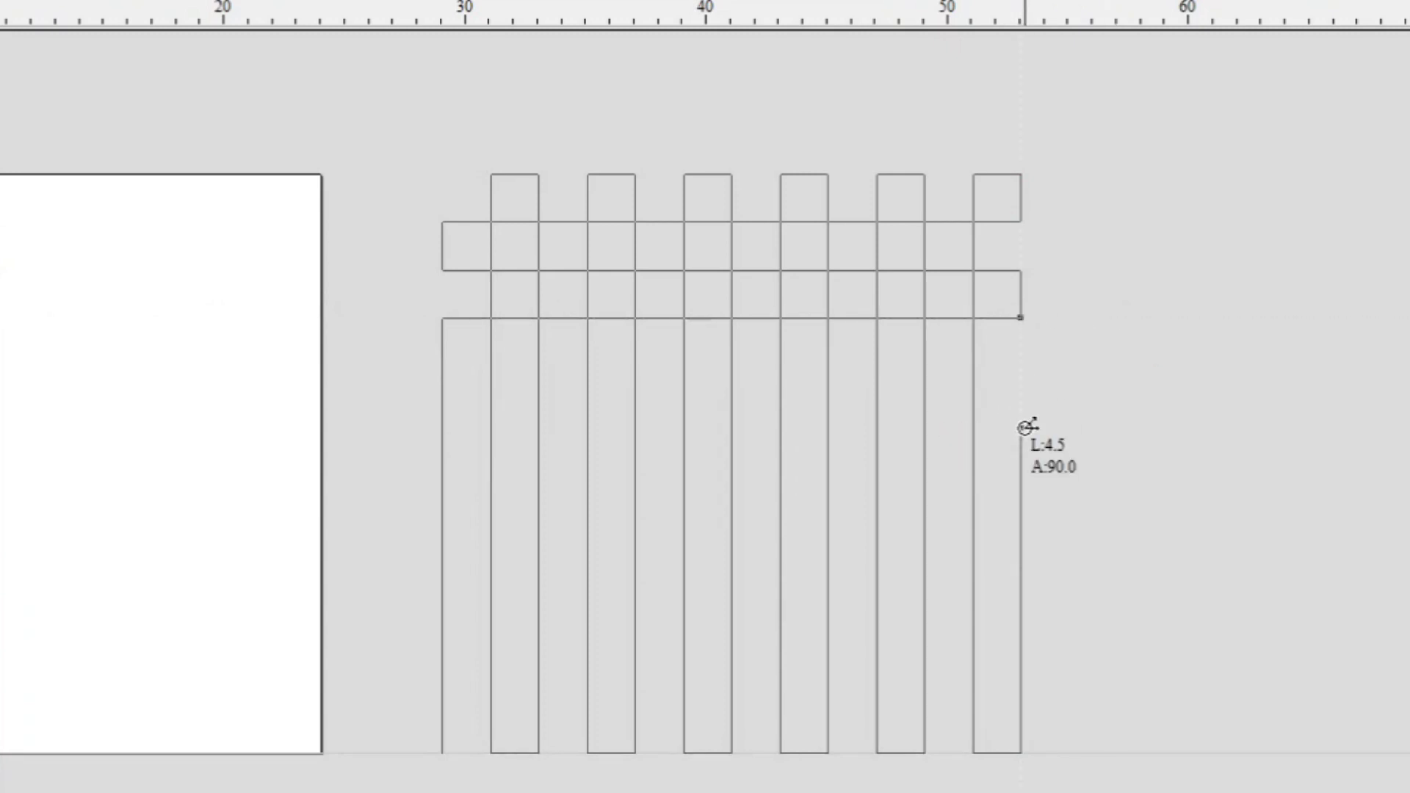
text(2)
key(Return)
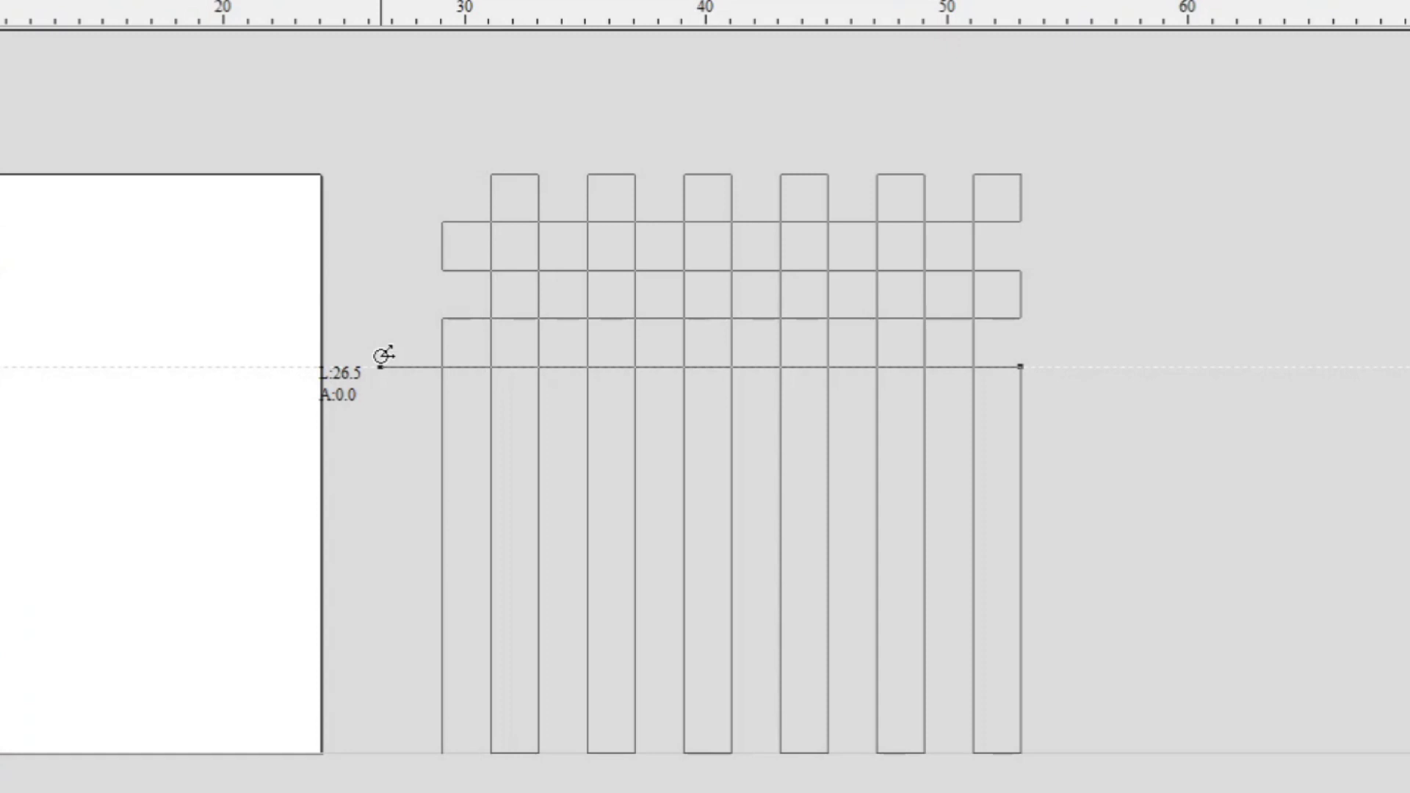
text(24)
key(Return)
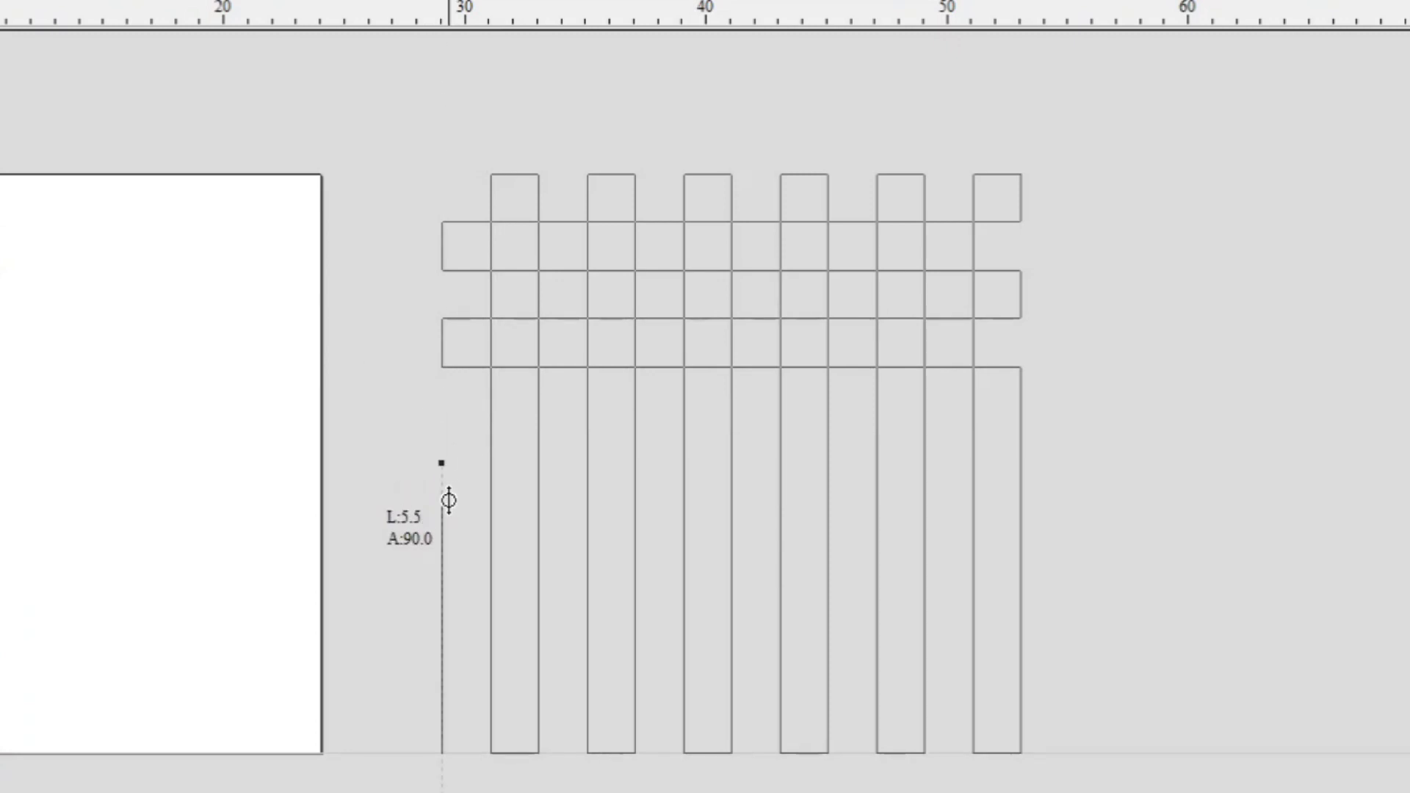
Add the fifth and sixth horizontal passes, stepping down 2 inches and ending each pass in line with the outer vertical segments
click(441, 414)
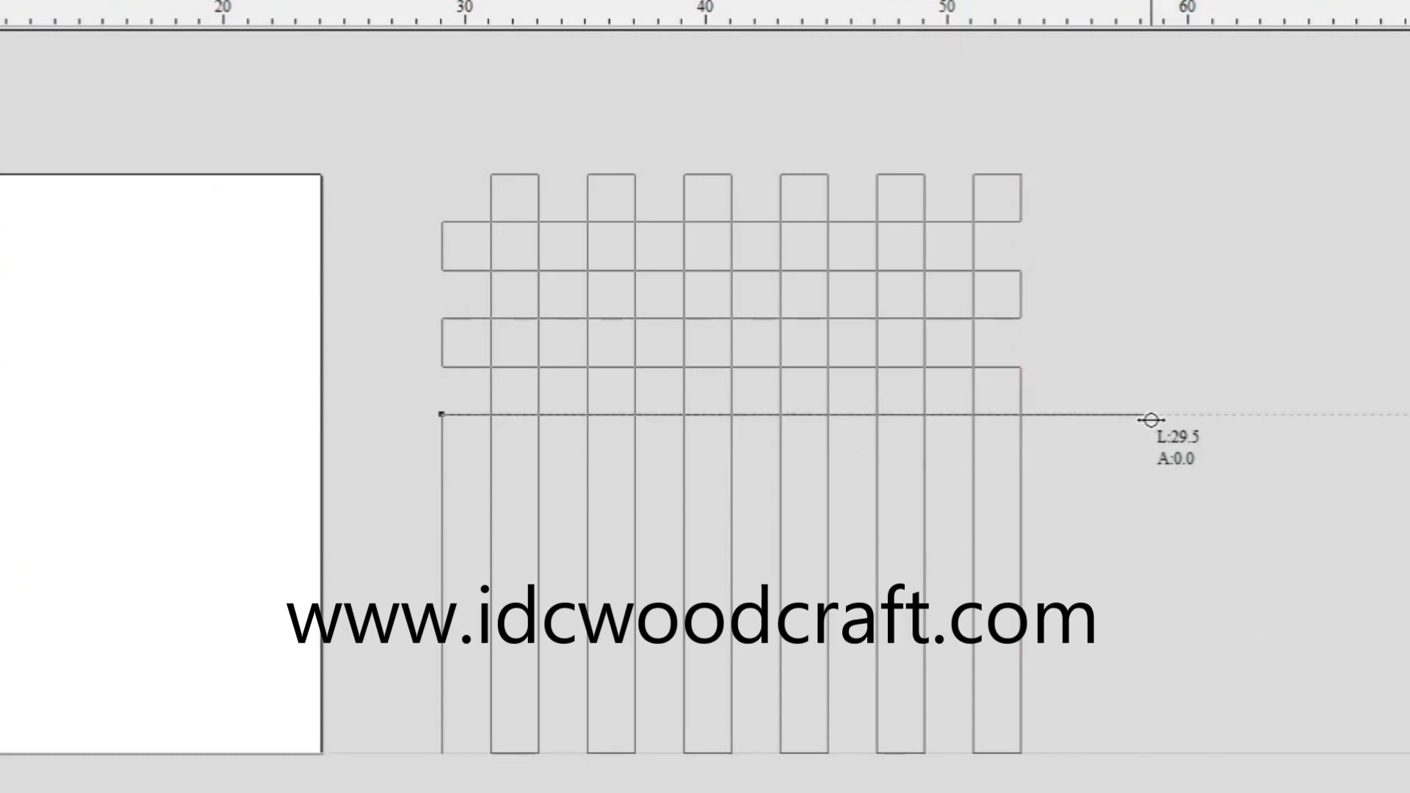
click(1020, 414)
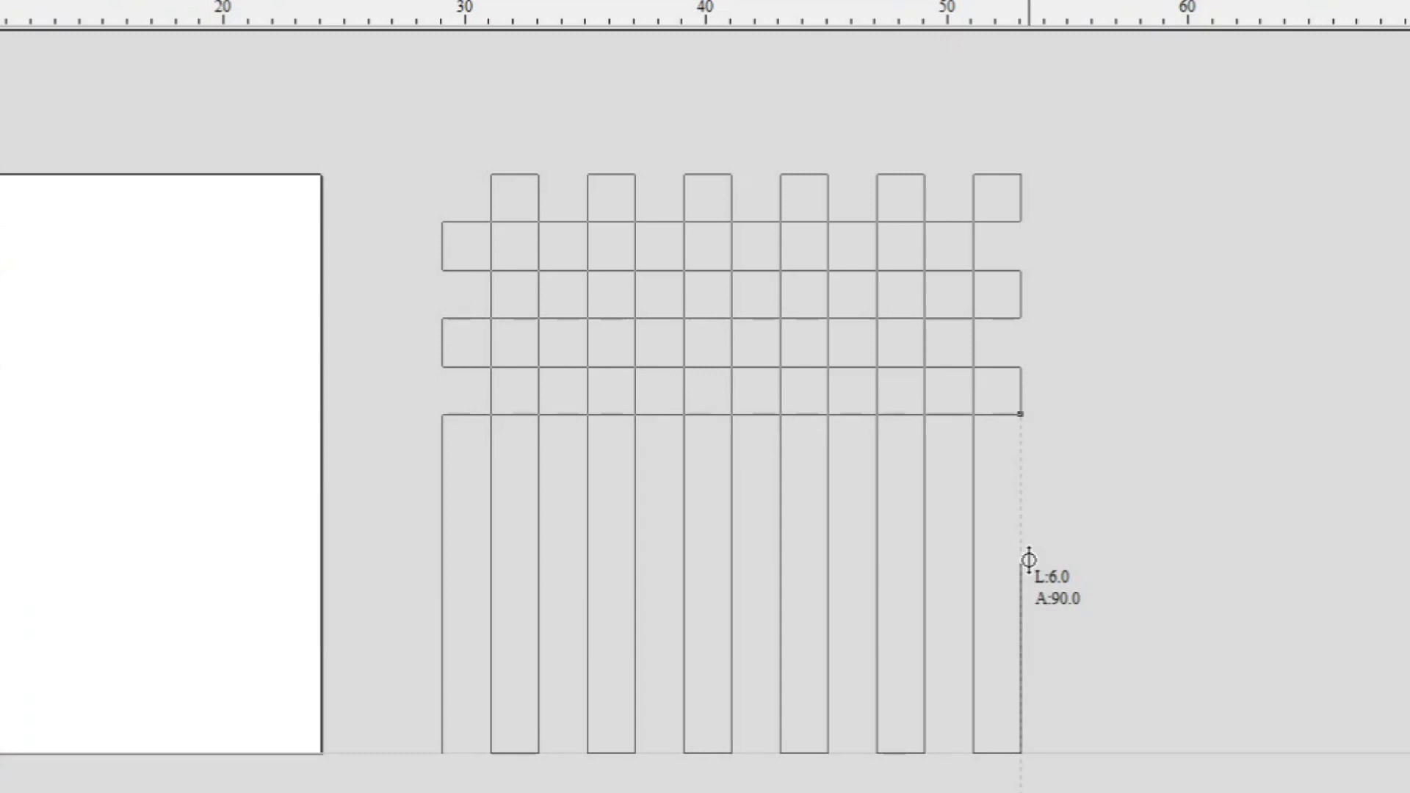
click(1020, 463)
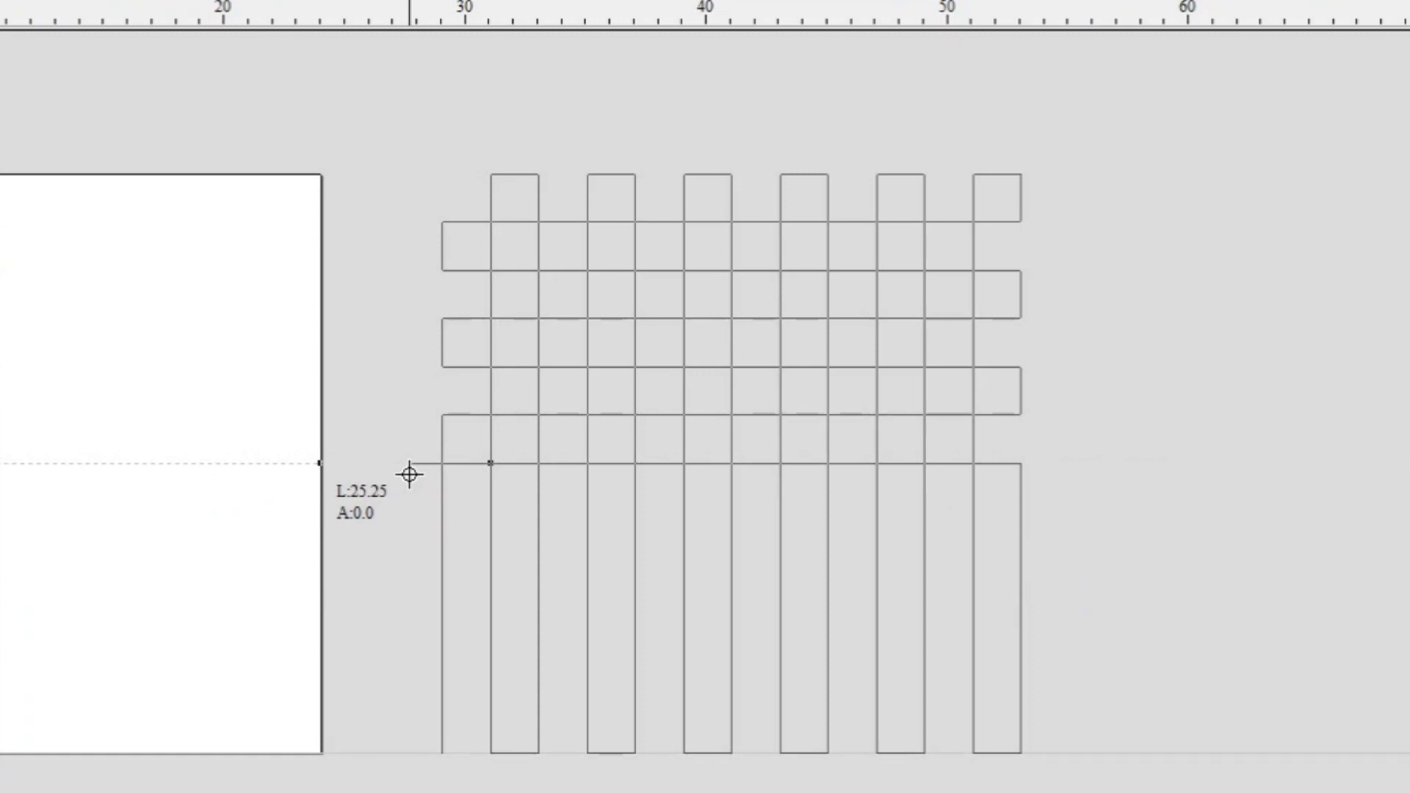
click(441, 463)
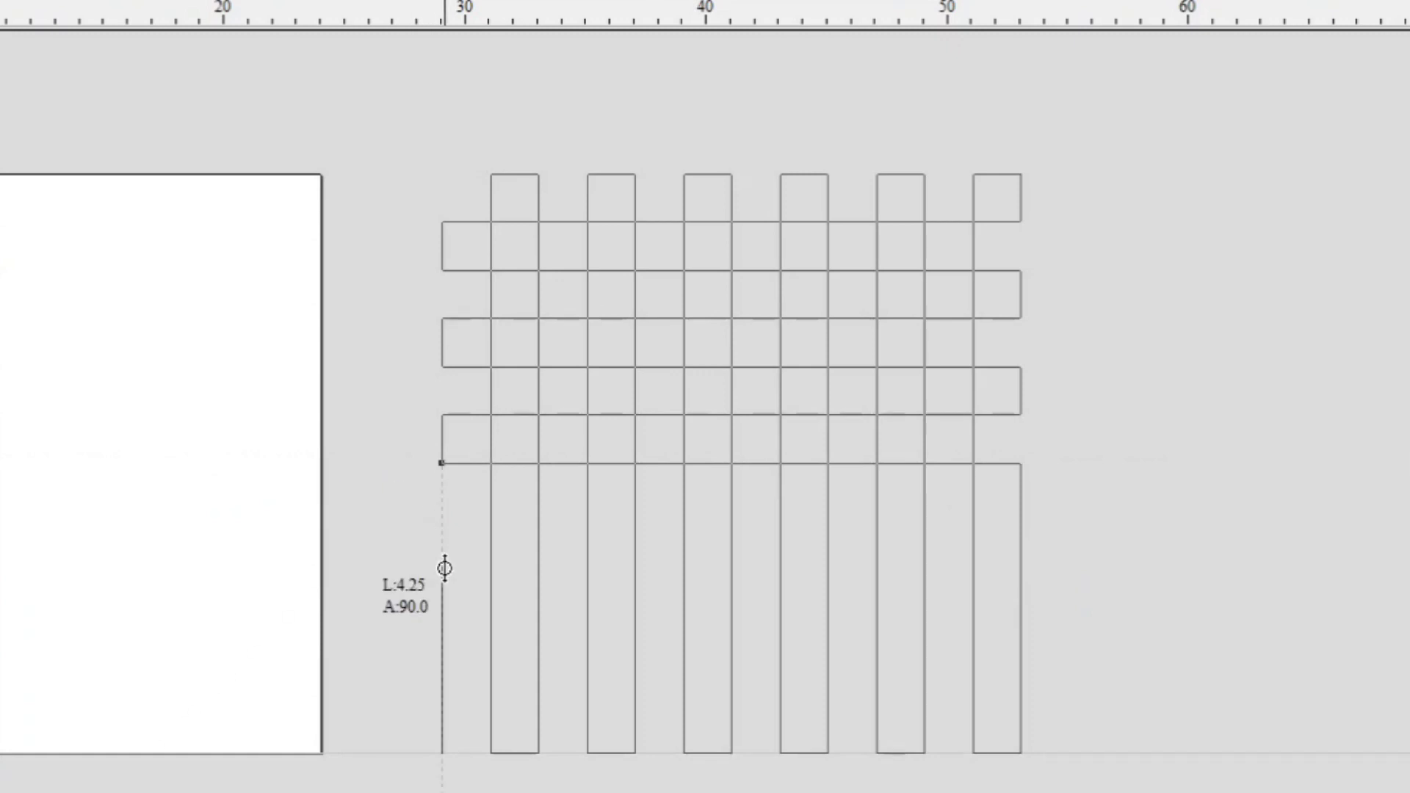
Add the seventh and eighth horizontal 24-inch passes of the crosshatch polyline, stepping down 2 inches before each one
click(442, 511)
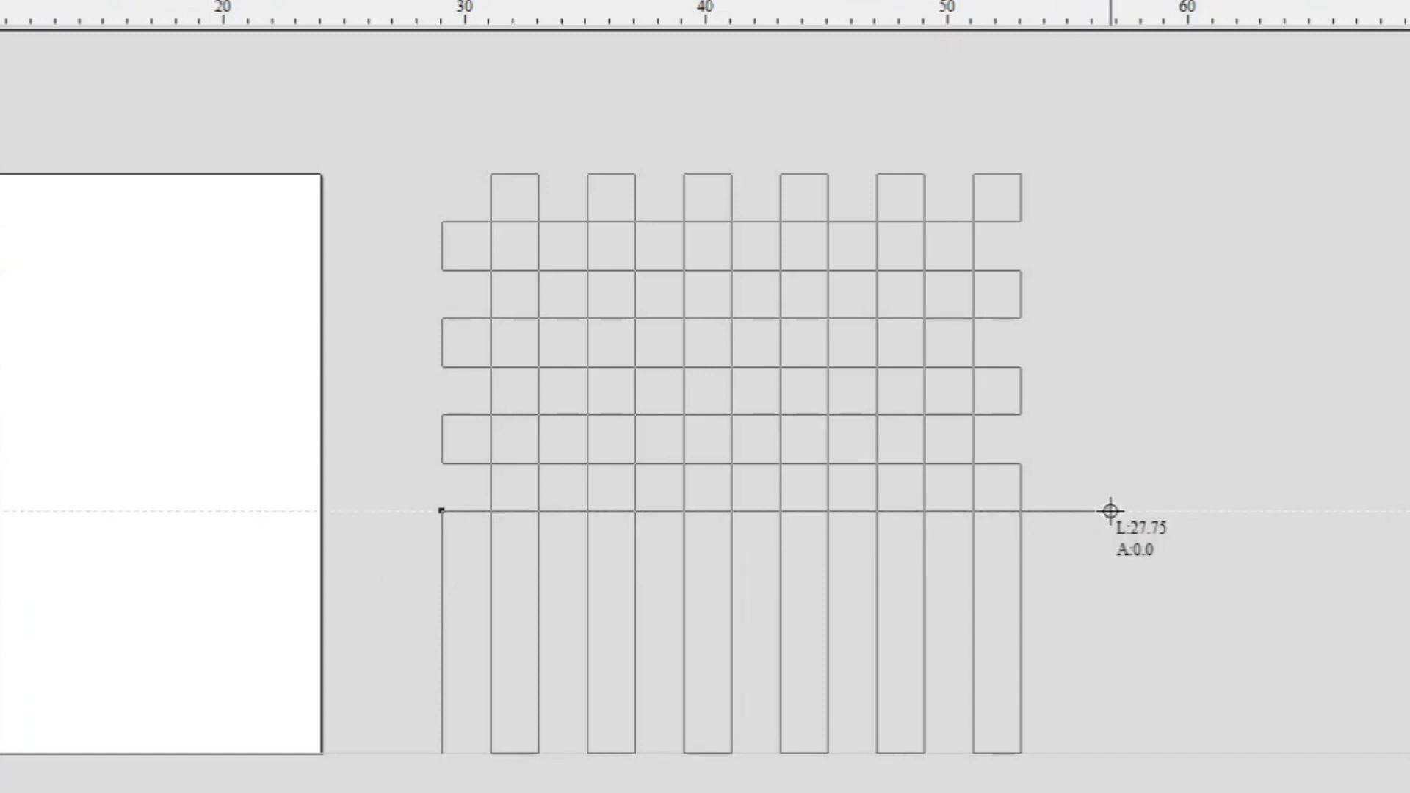
click(1020, 510)
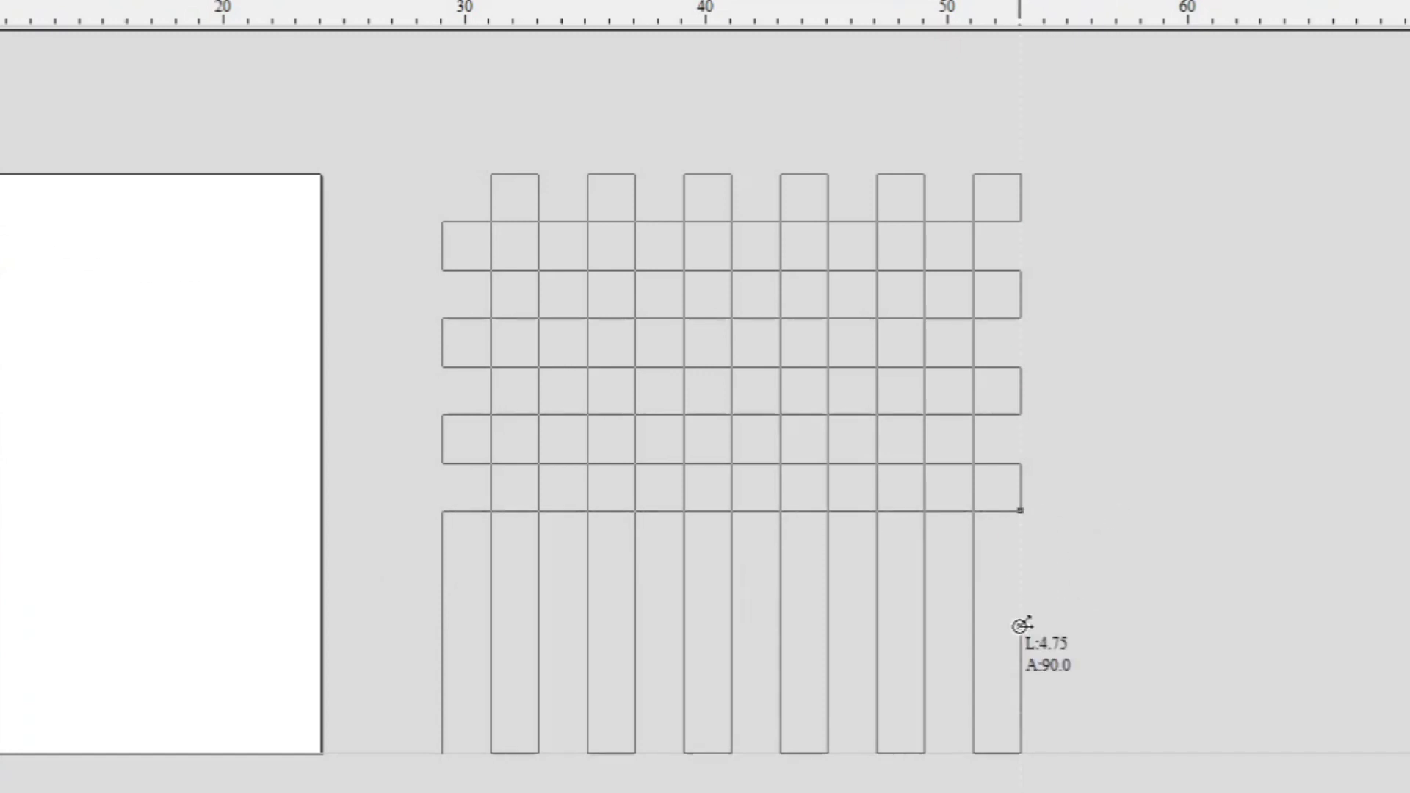
click(1020, 560)
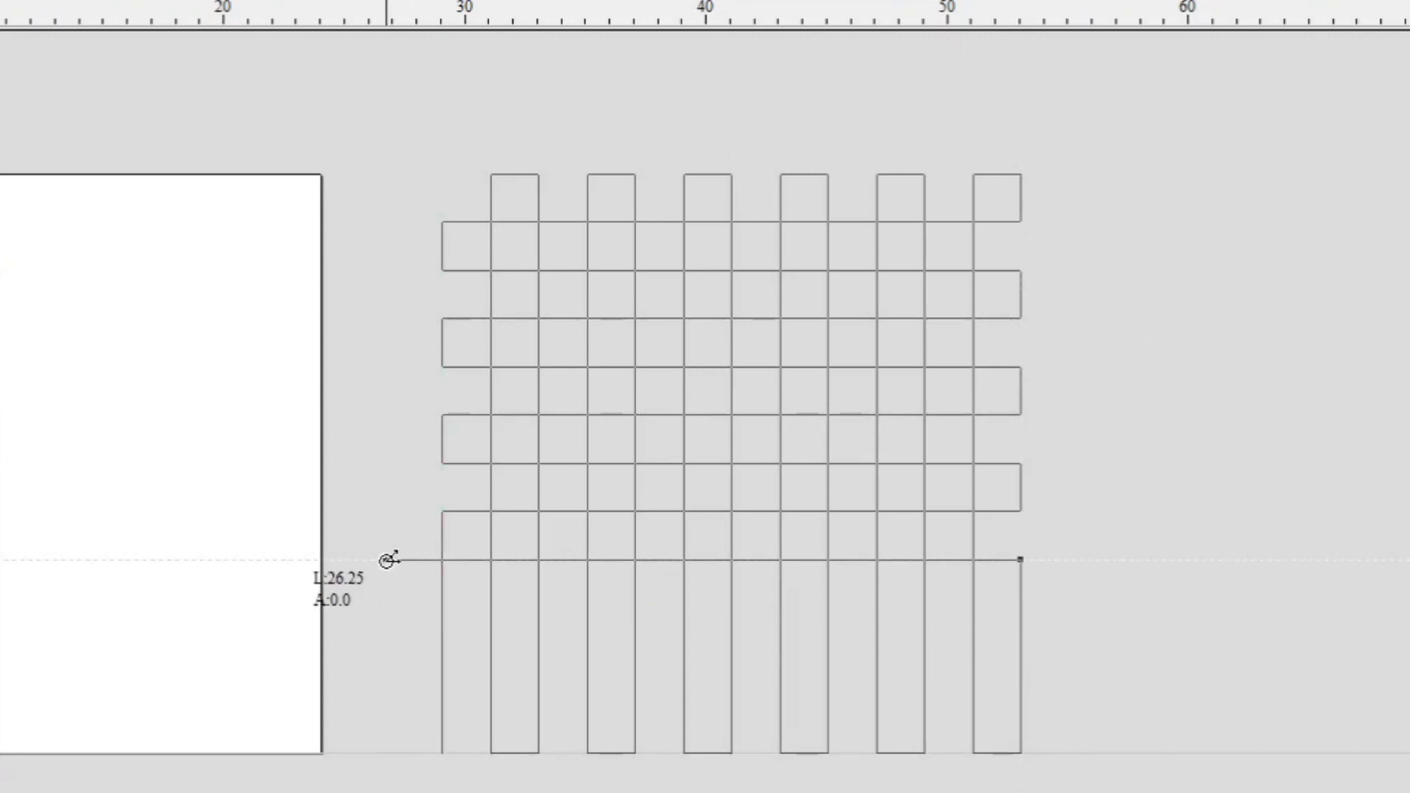
click(441, 561)
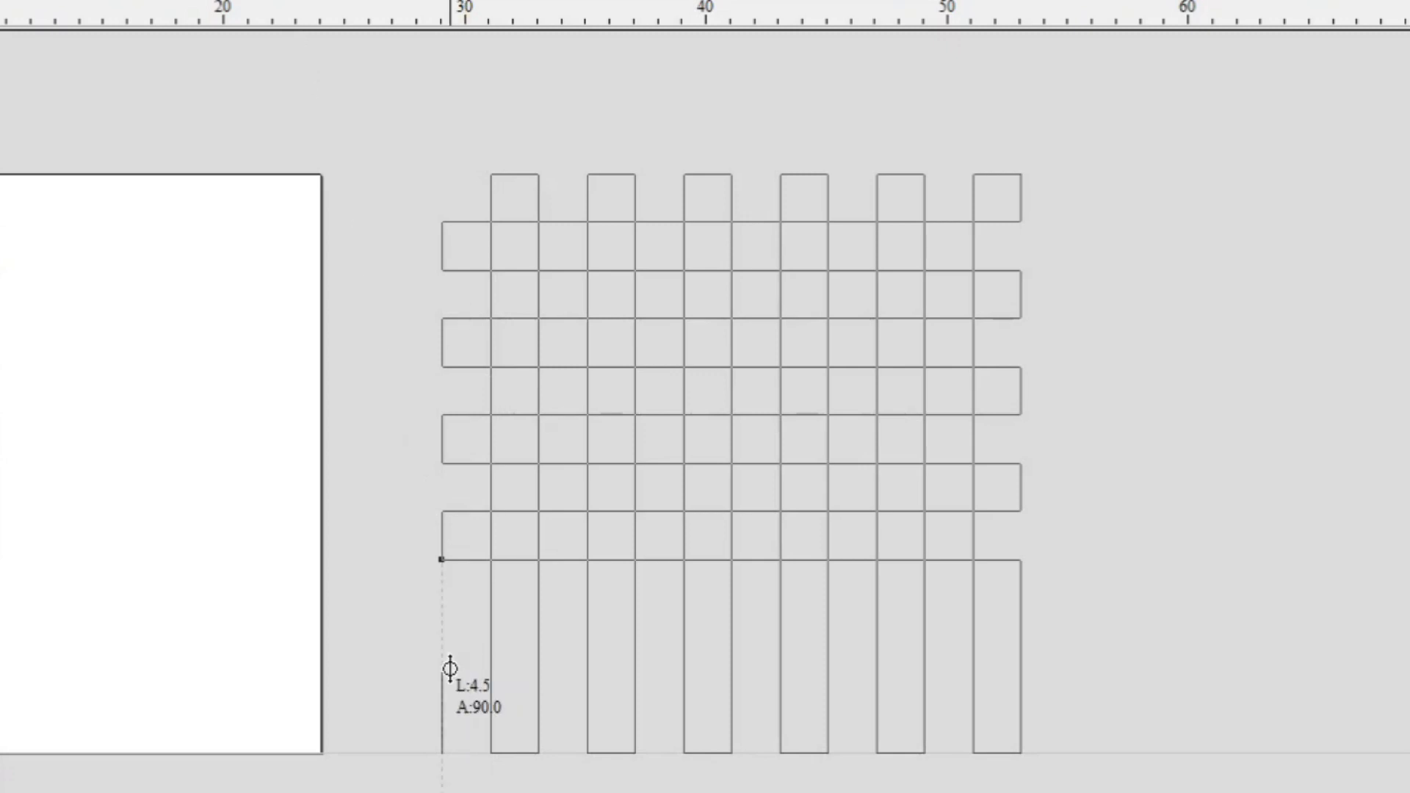
Add the ninth and tenth horizontal passes, each 2 inches lower and ending in line with the outer vertical segments
click(442, 607)
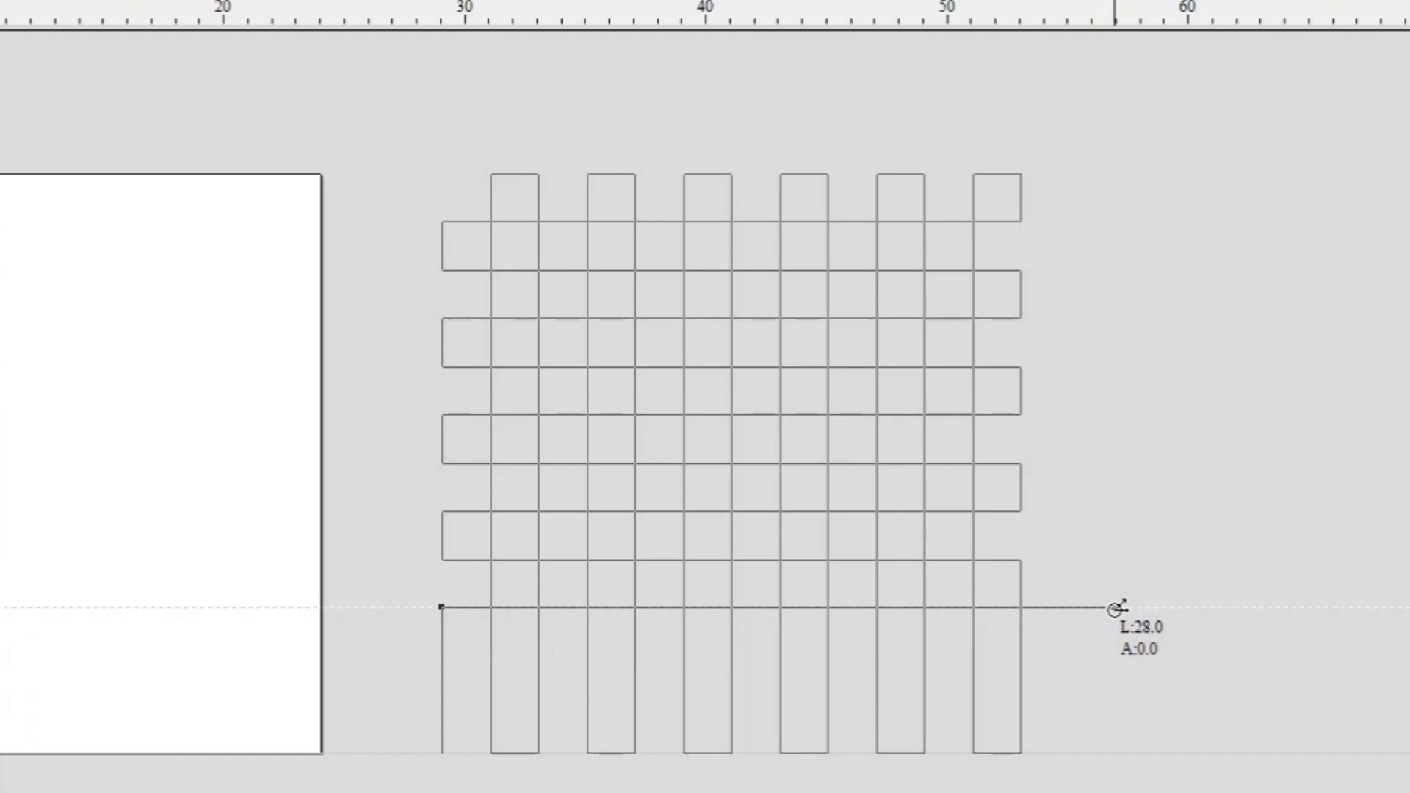
click(1020, 607)
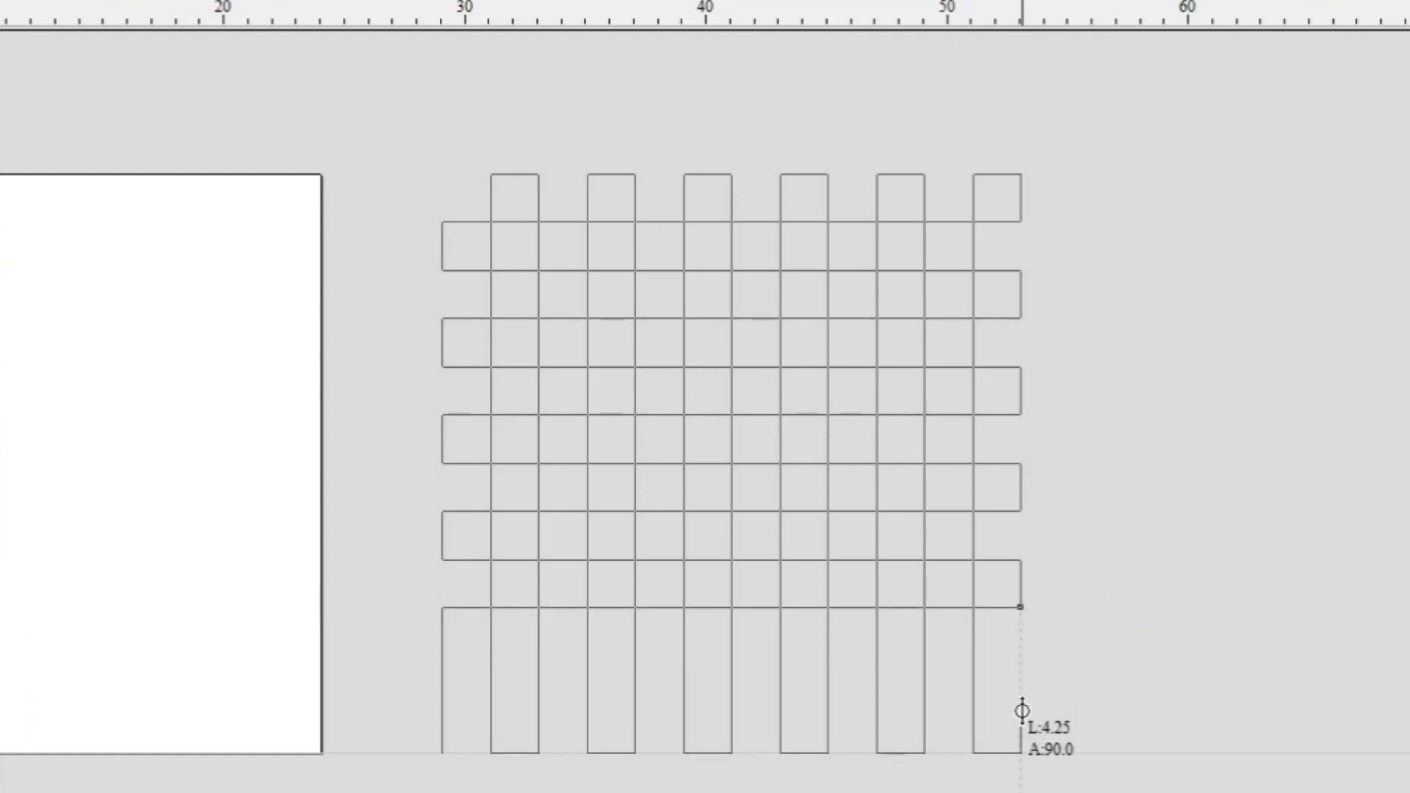
middle_drag(1022, 711, 1011, 585)
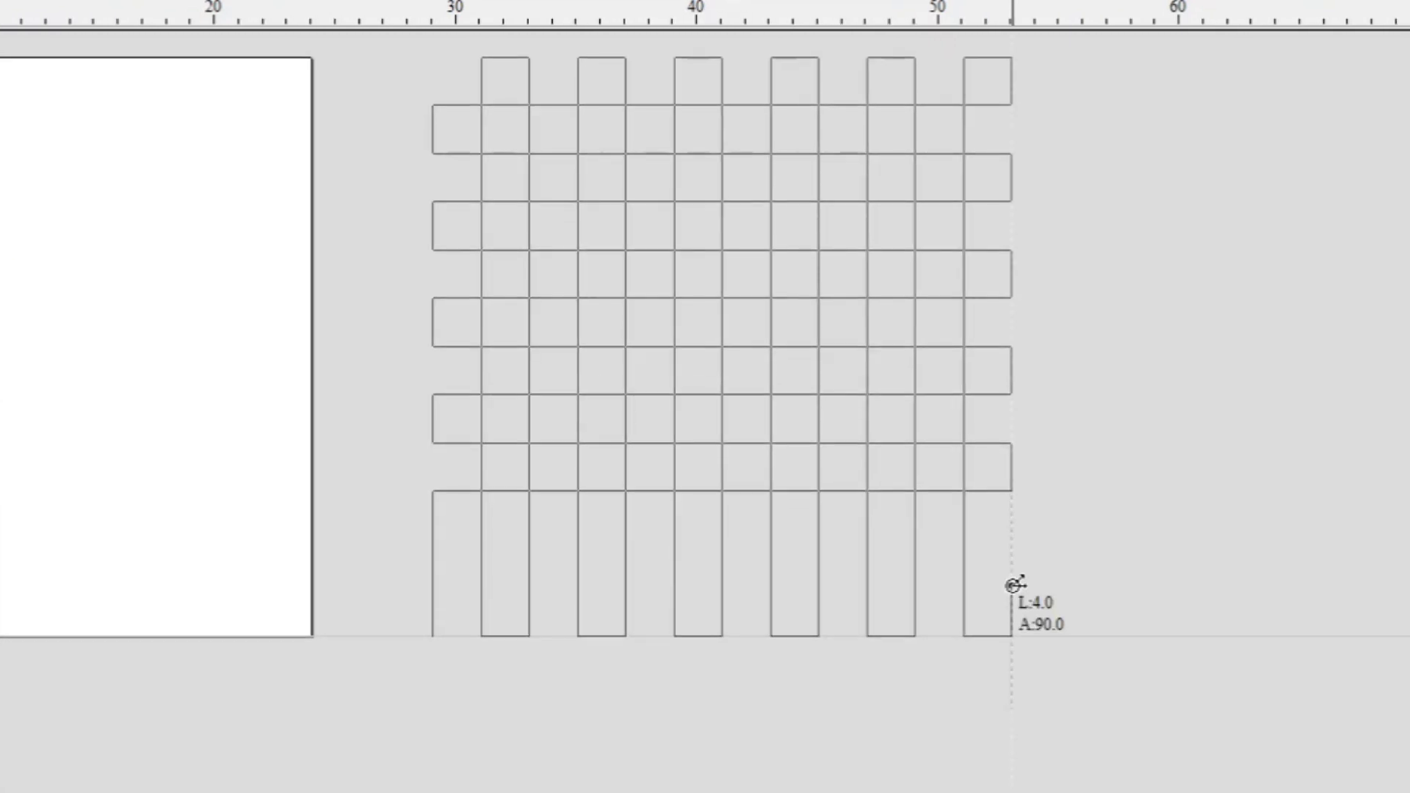
click(1012, 540)
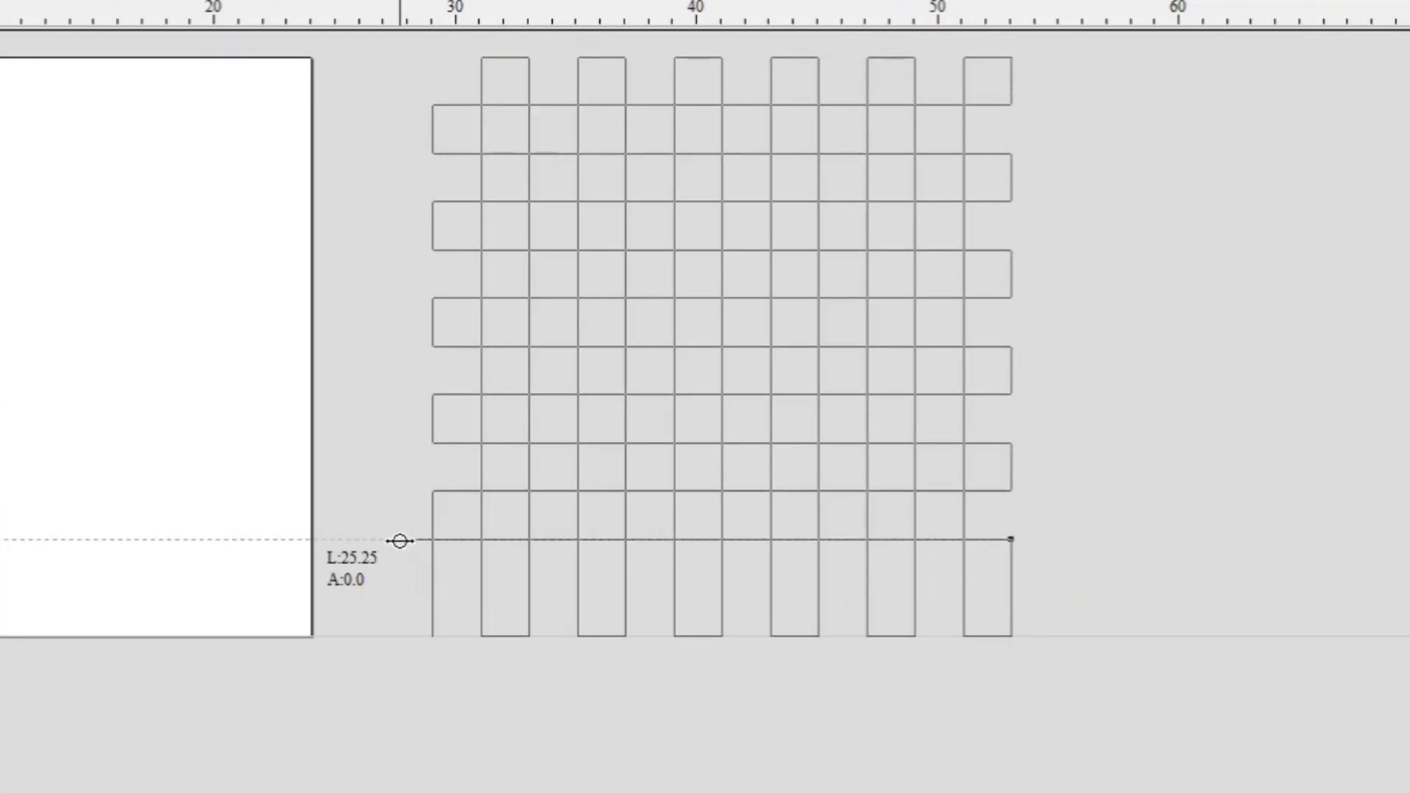
click(432, 540)
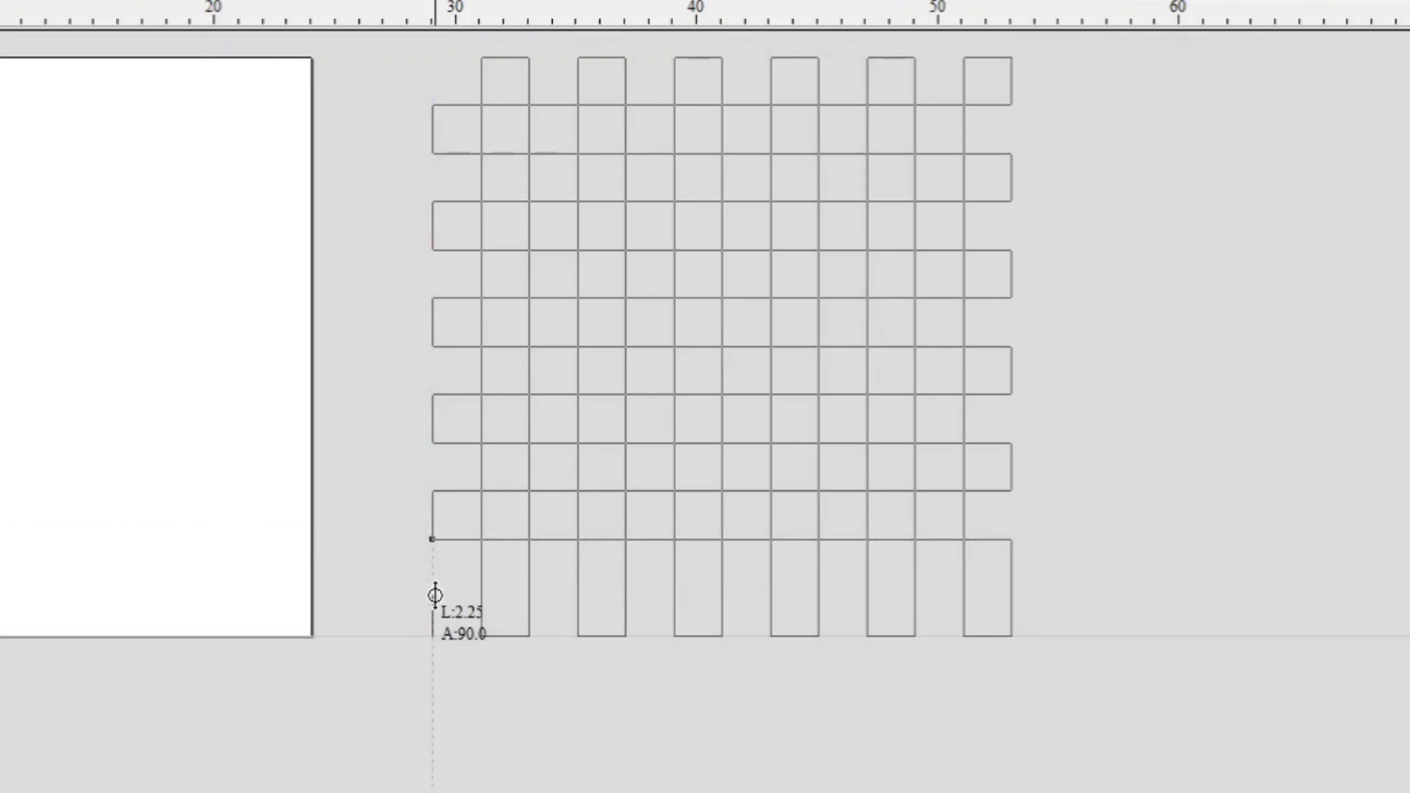
Add the eleventh pass 2 inches lower, run the last 24-inch pass along the grid's bottom edge to the starting point, and finish the polyline
click(433, 587)
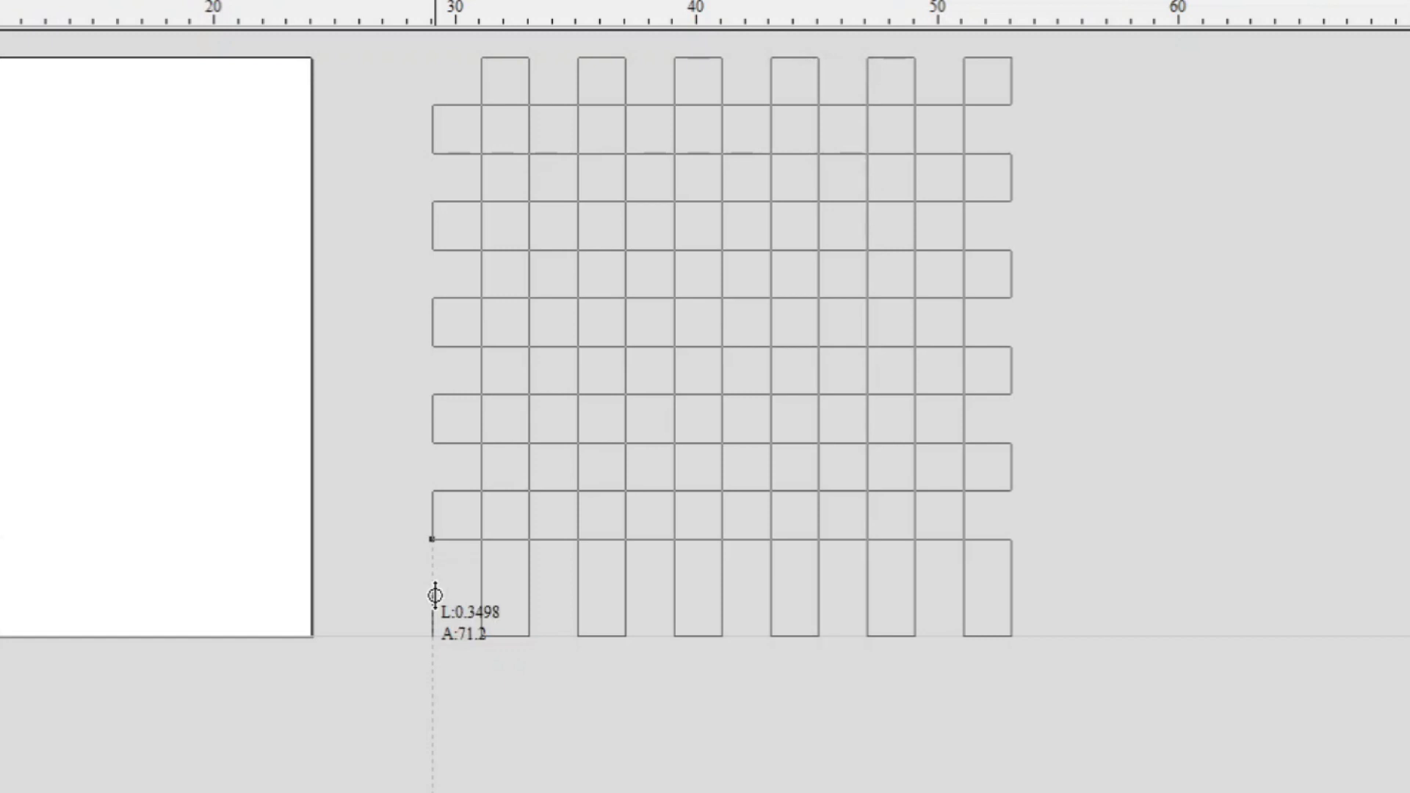
click(1009, 592)
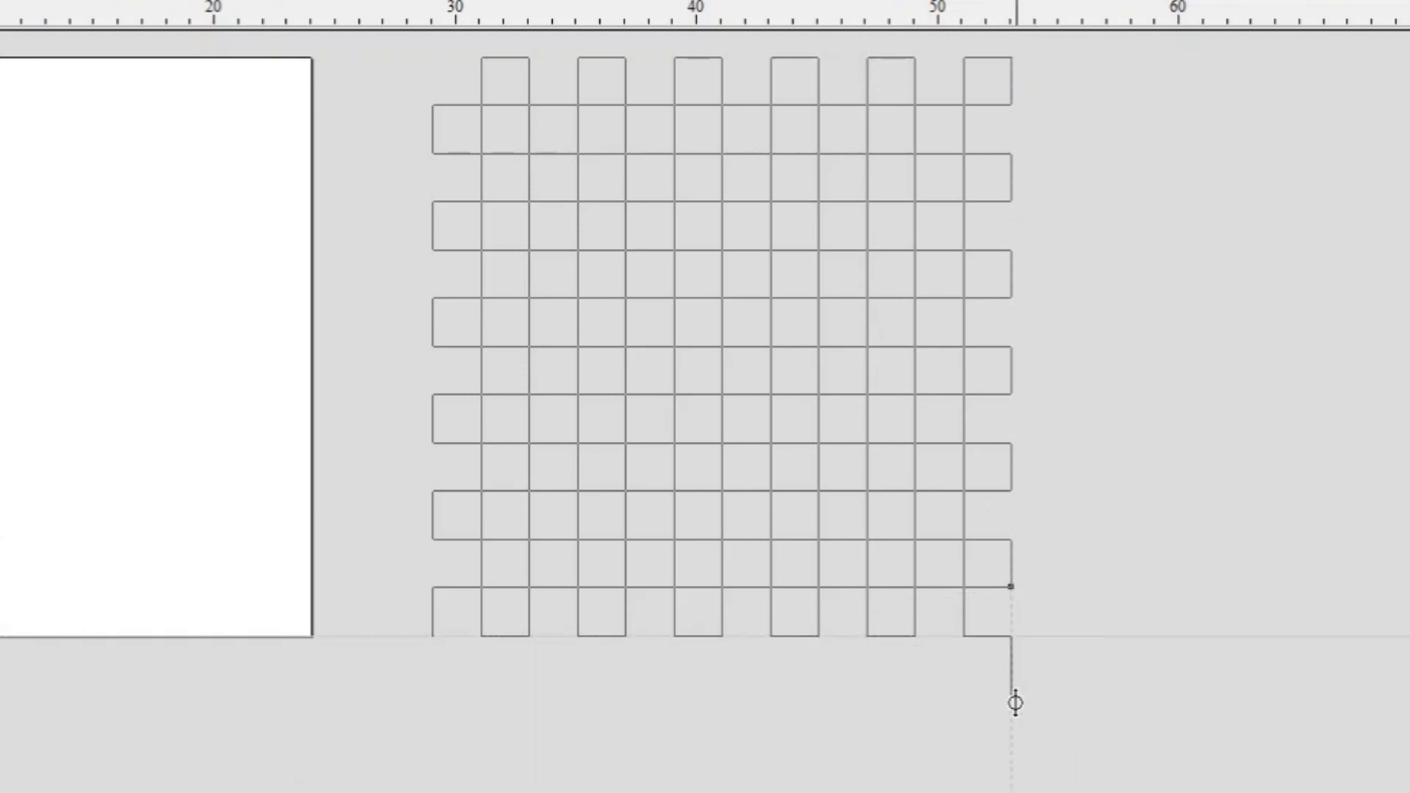
key(Escape)
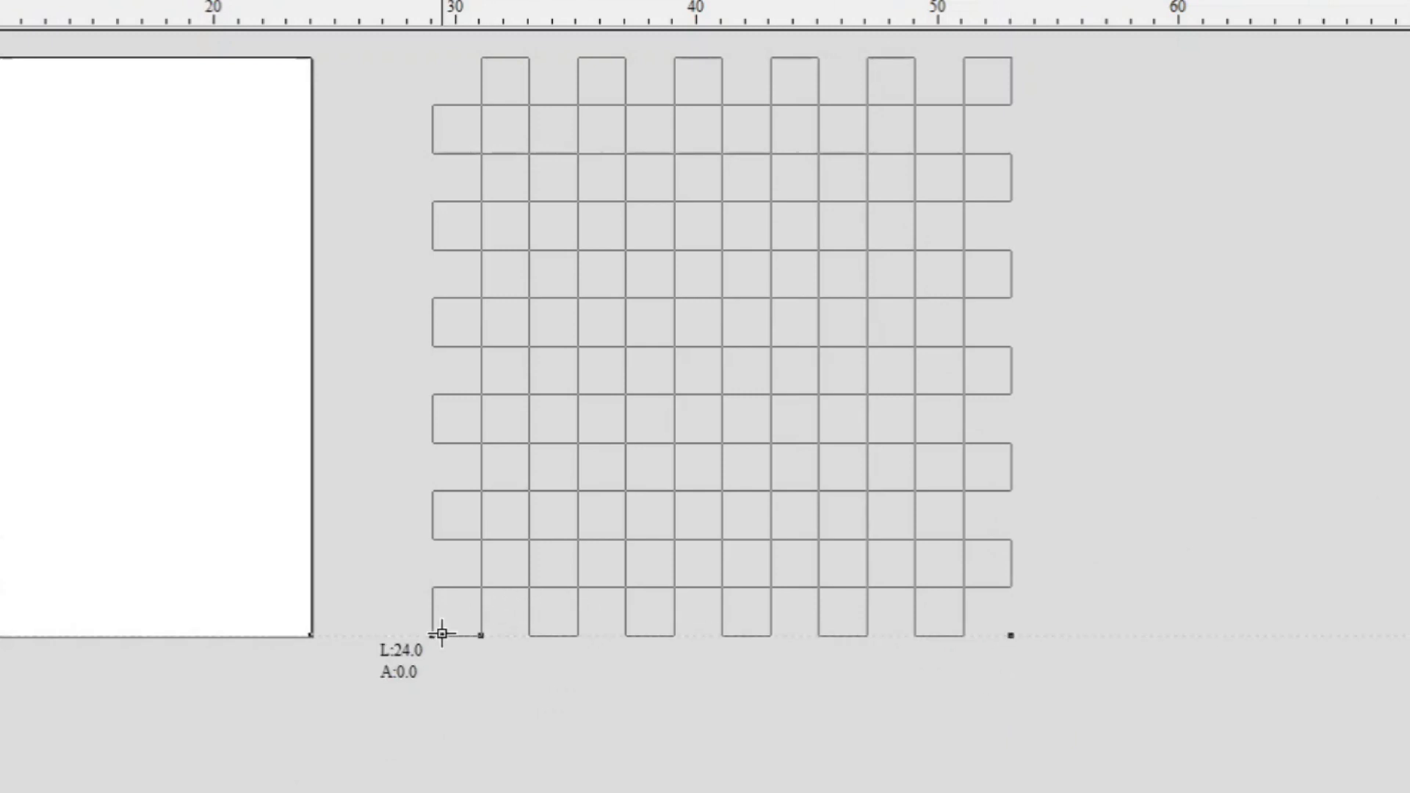
click(441, 634)
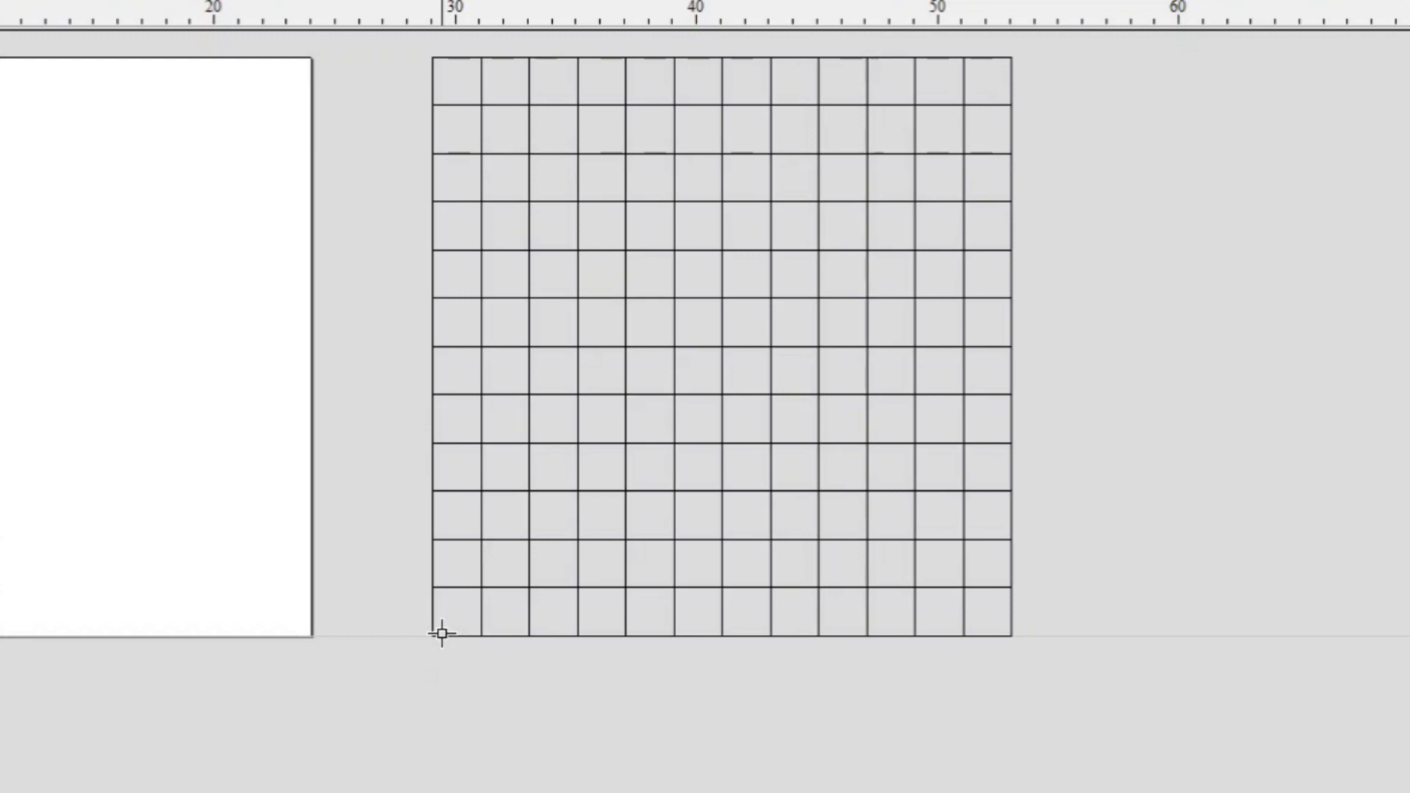
Select the finished crosshatch polyline and examine its left edge and lower passes for continuity
click(657, 395)
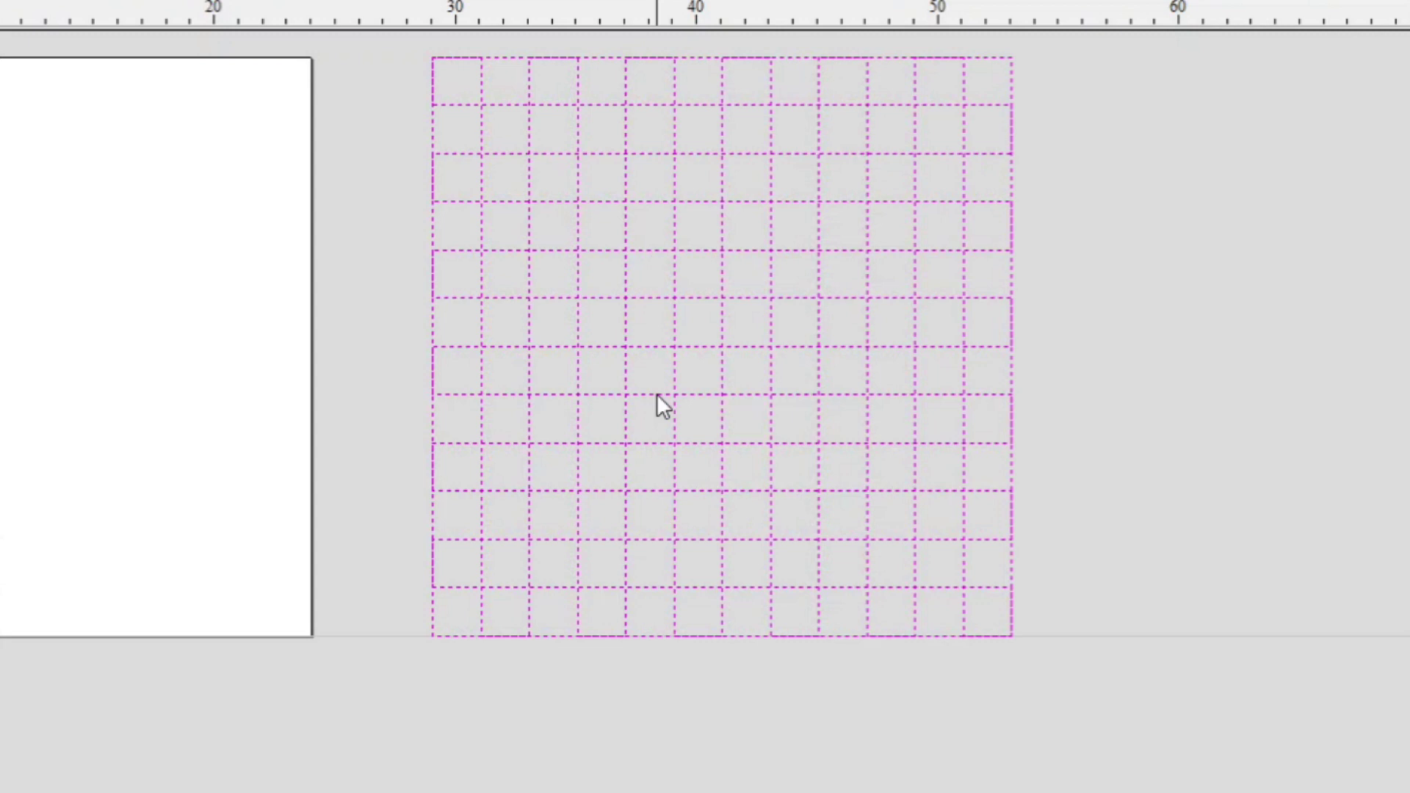
scroll(391, 549, up, 2)
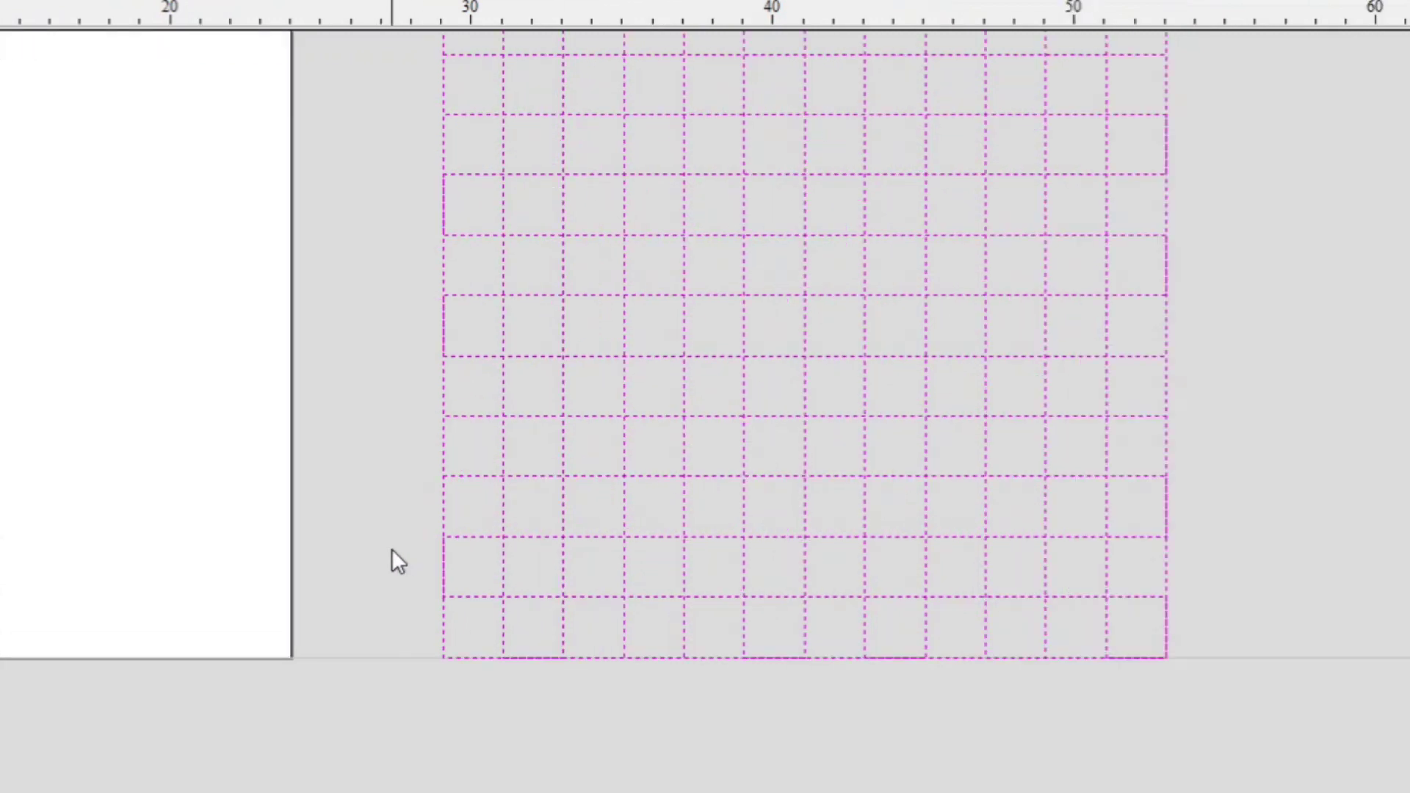
scroll(391, 556, down, 1)
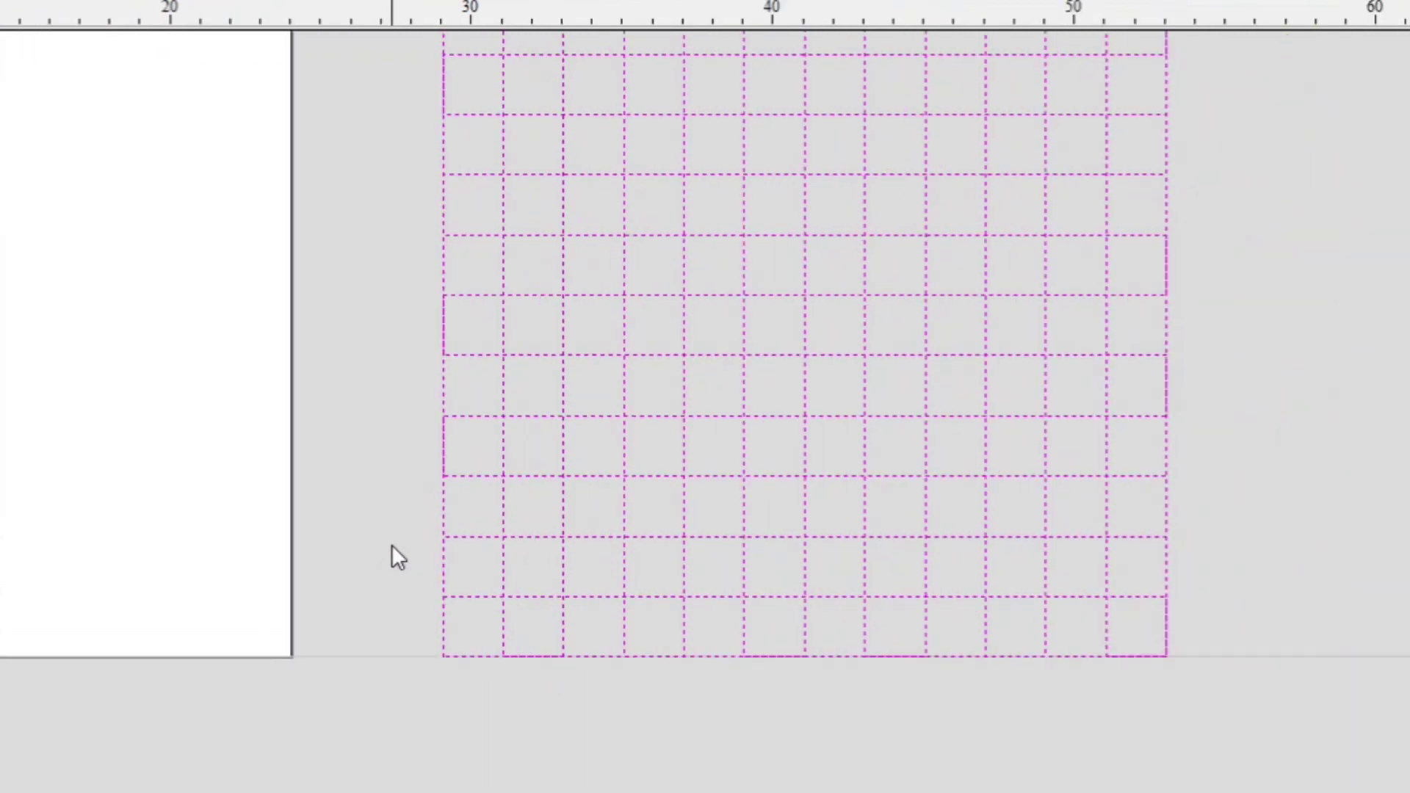
click(432, 480)
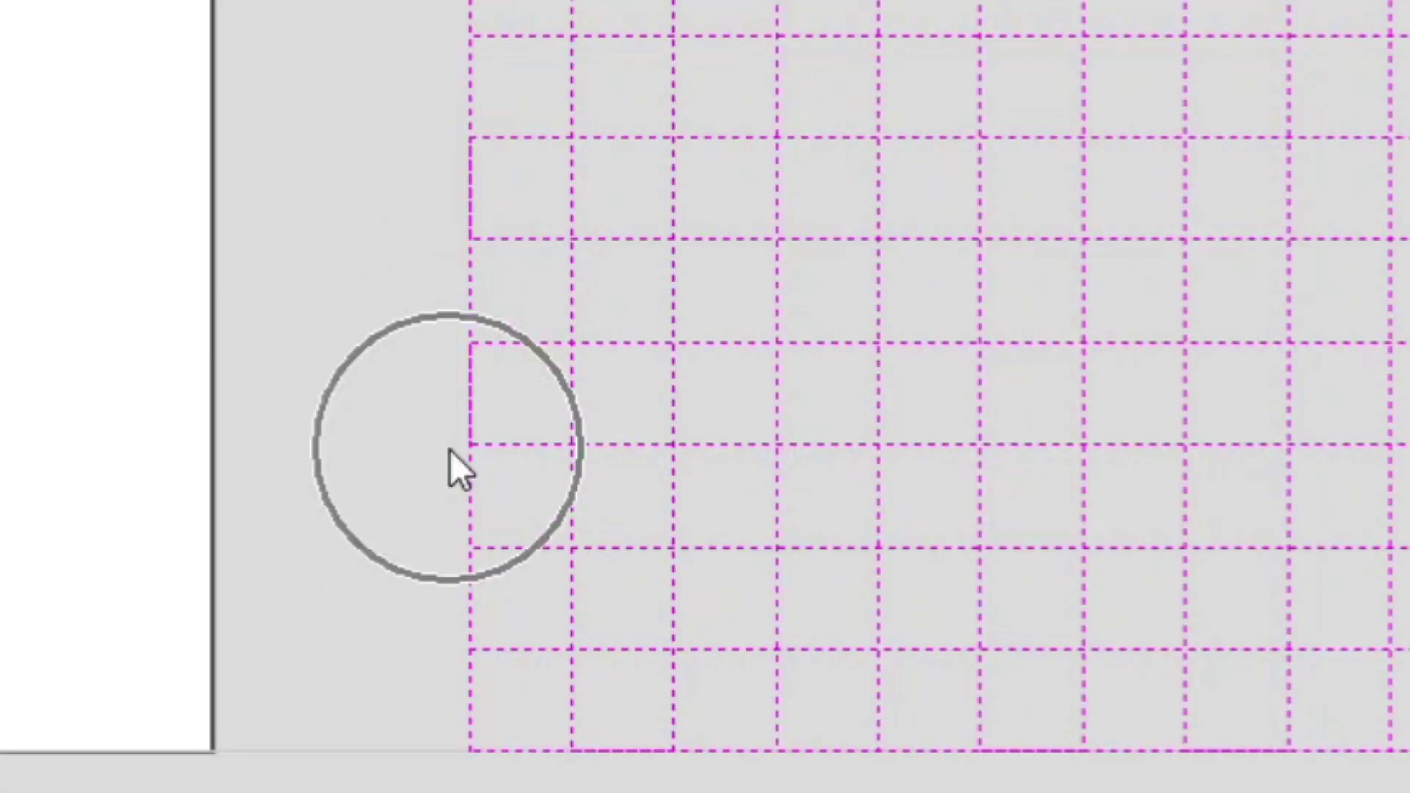
click(450, 451)
click(450, 451)
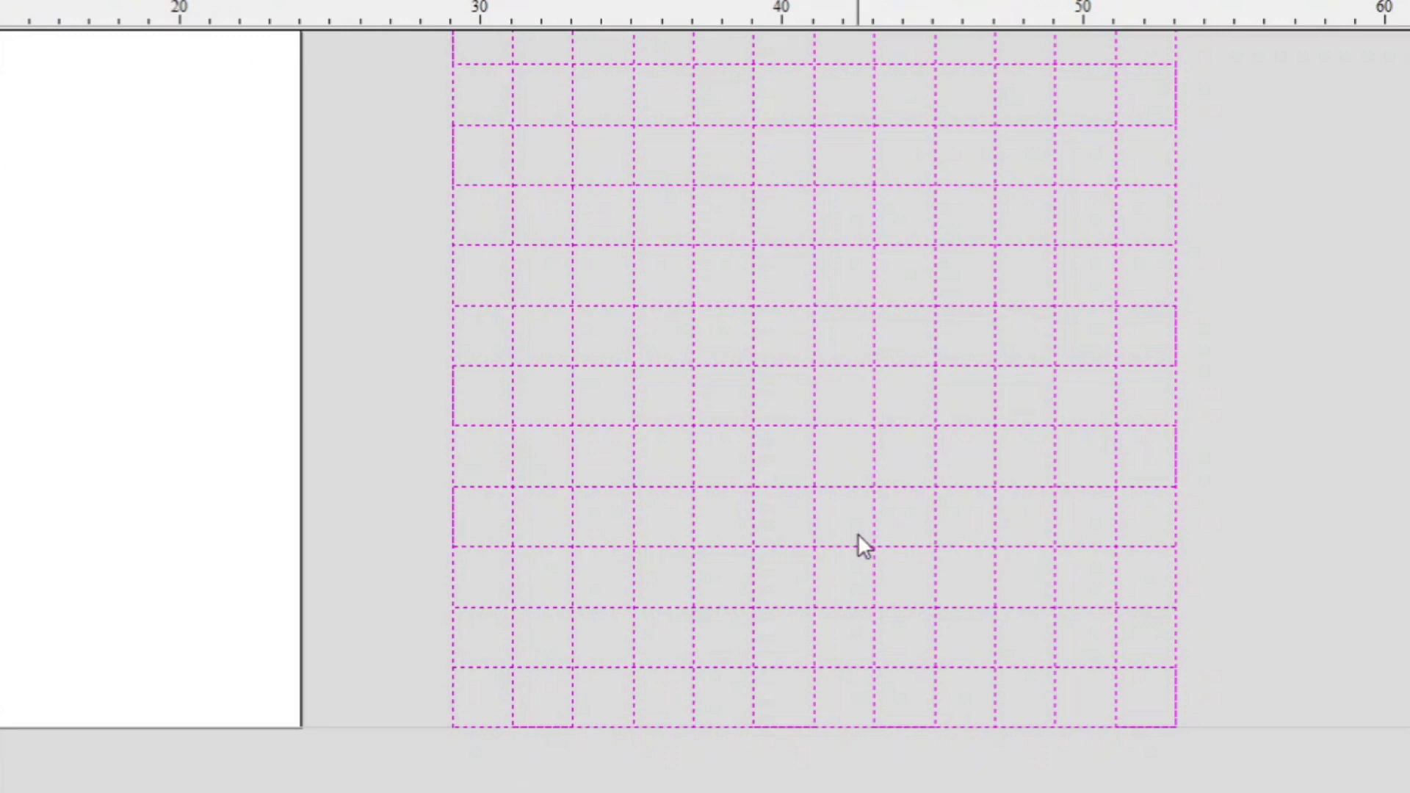
middle_drag(857, 540, 924, 420)
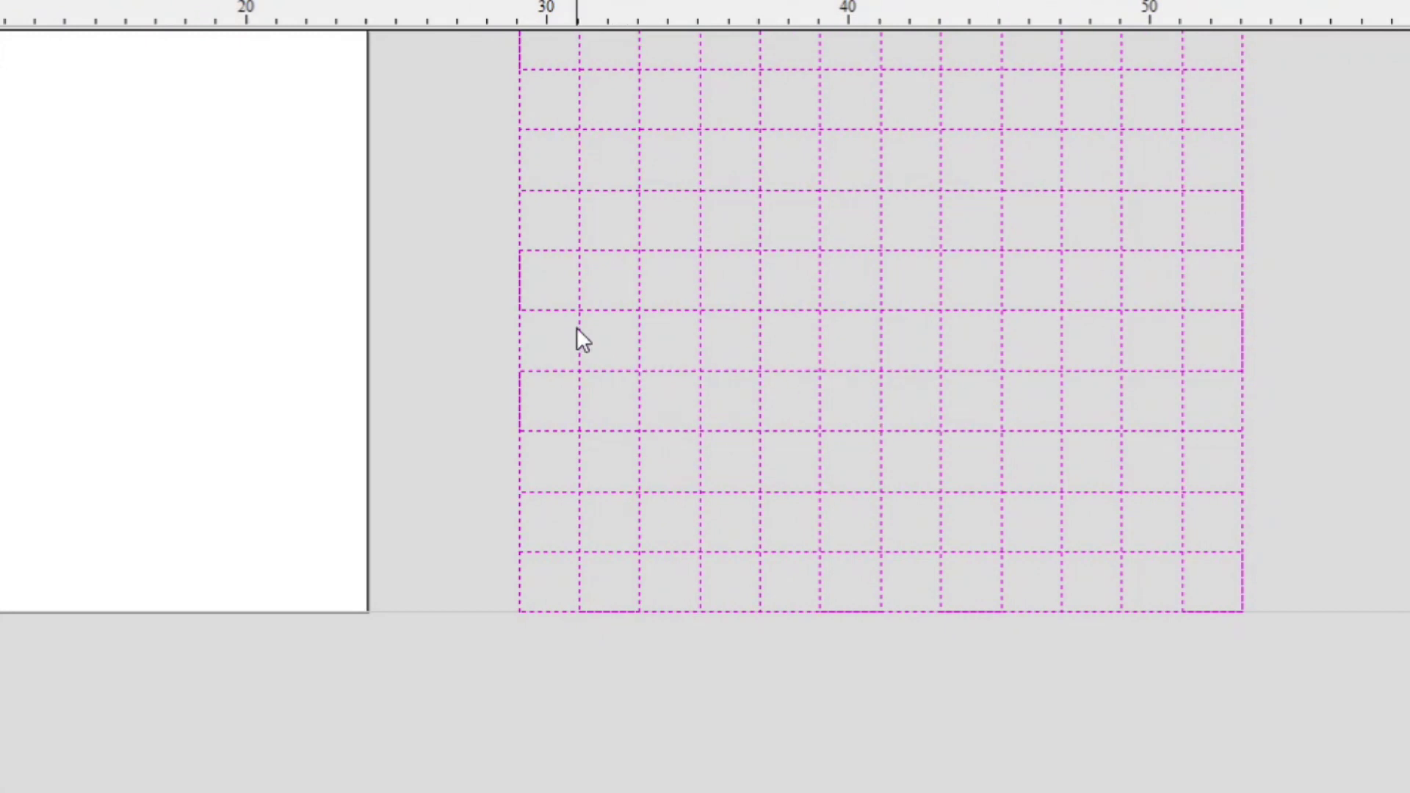
Examine the crosshatch polyline's start point and nodes in node editing mode, then leave that mode
click(518, 602)
click(519, 605)
click(519, 616)
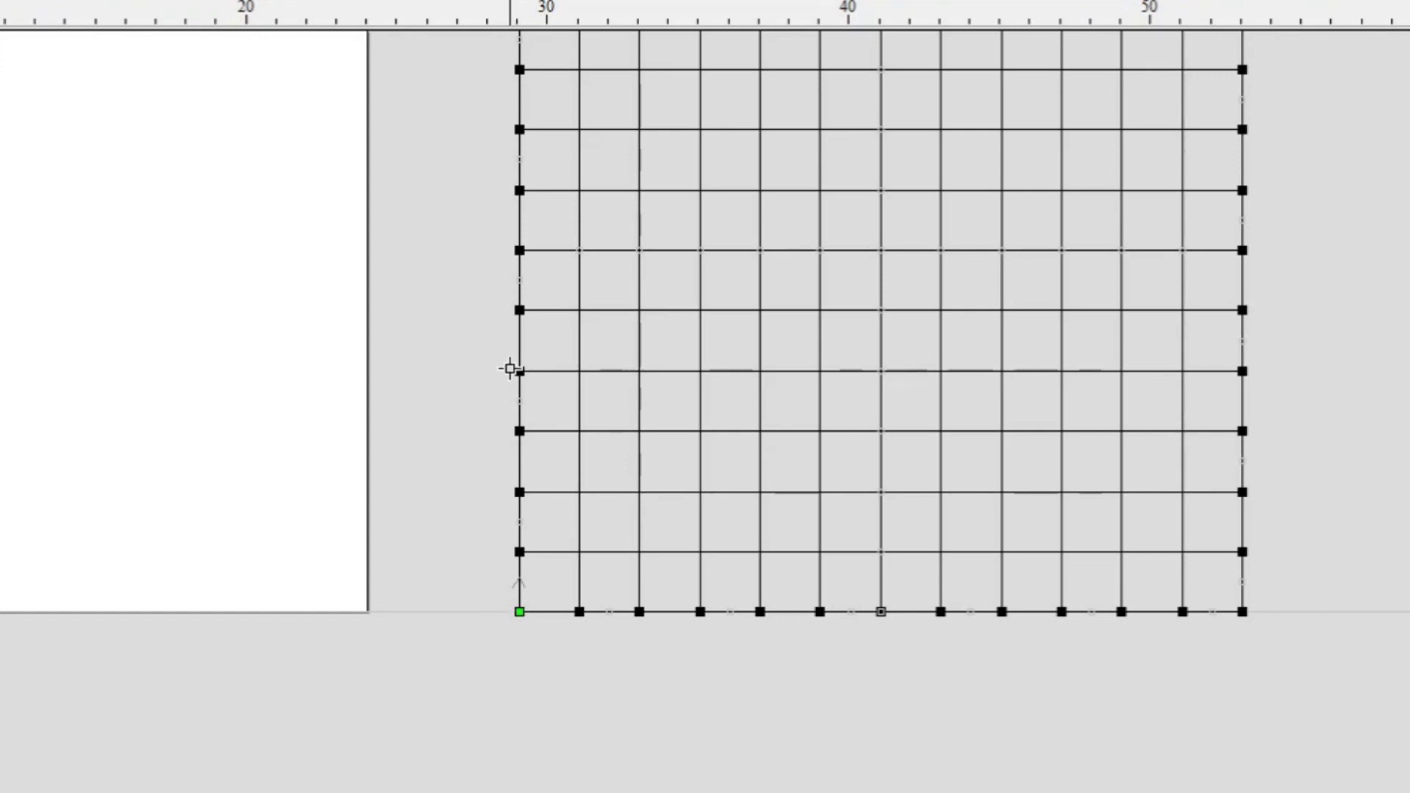
scroll(507, 318, up, 1)
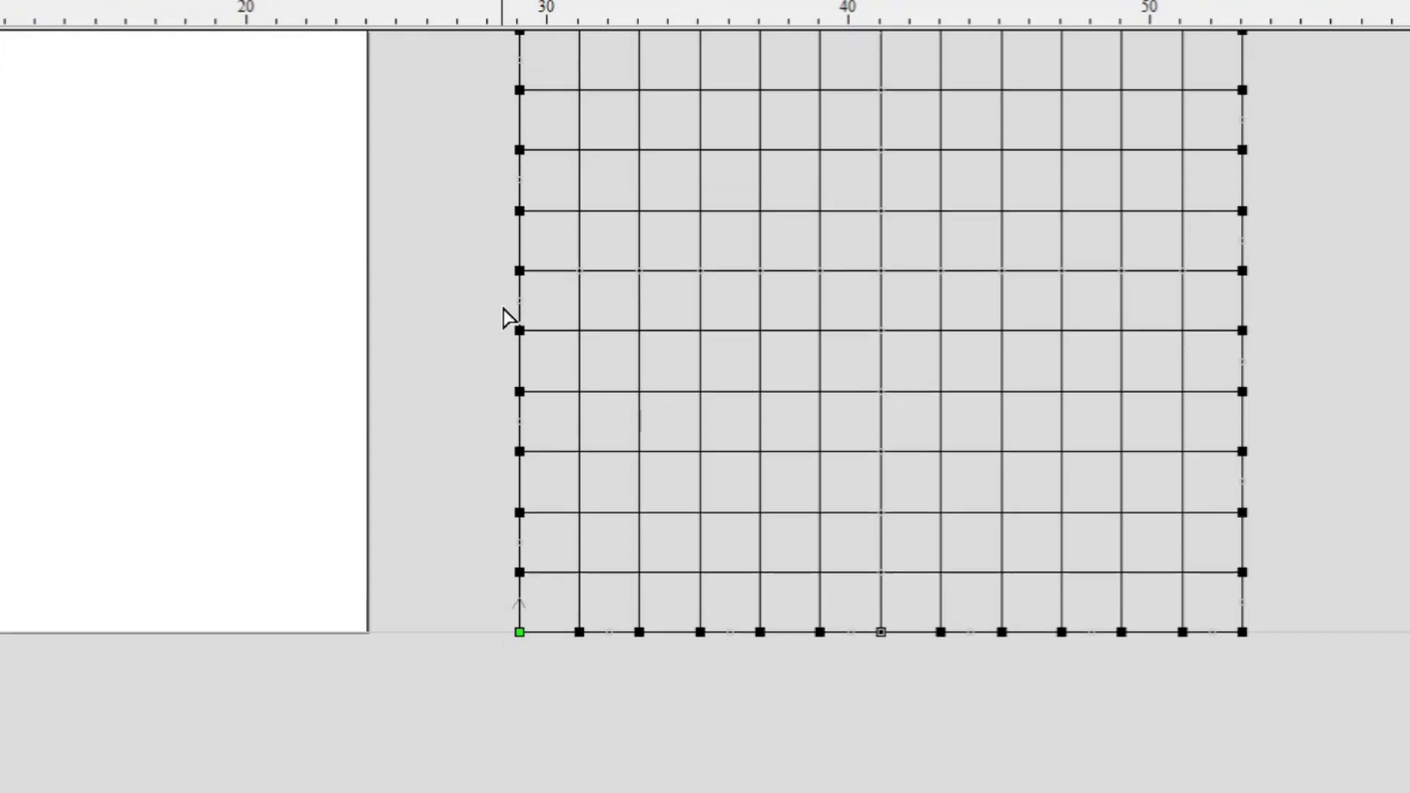
middle_drag(506, 317, 500, 394)
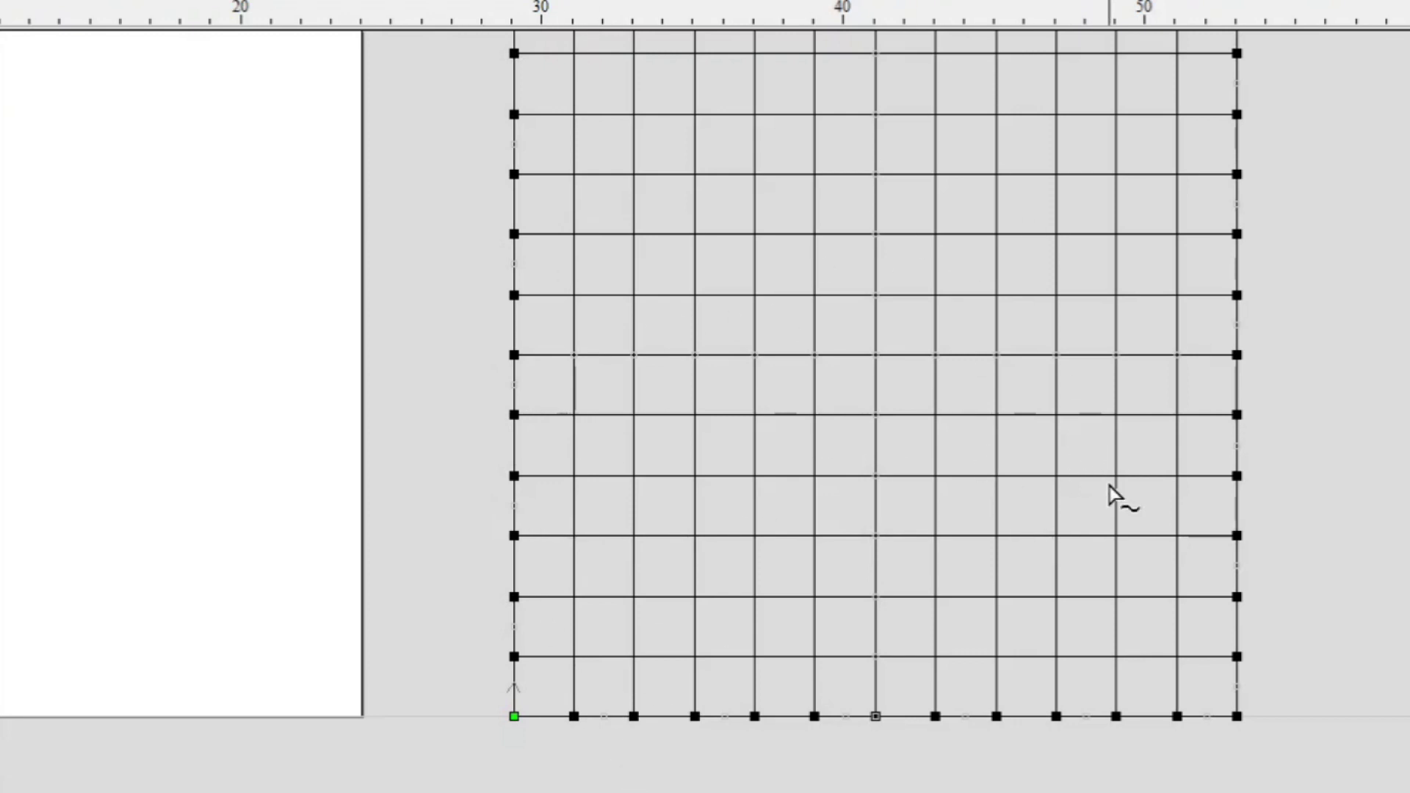
middle_drag(1190, 498, 1017, 588)
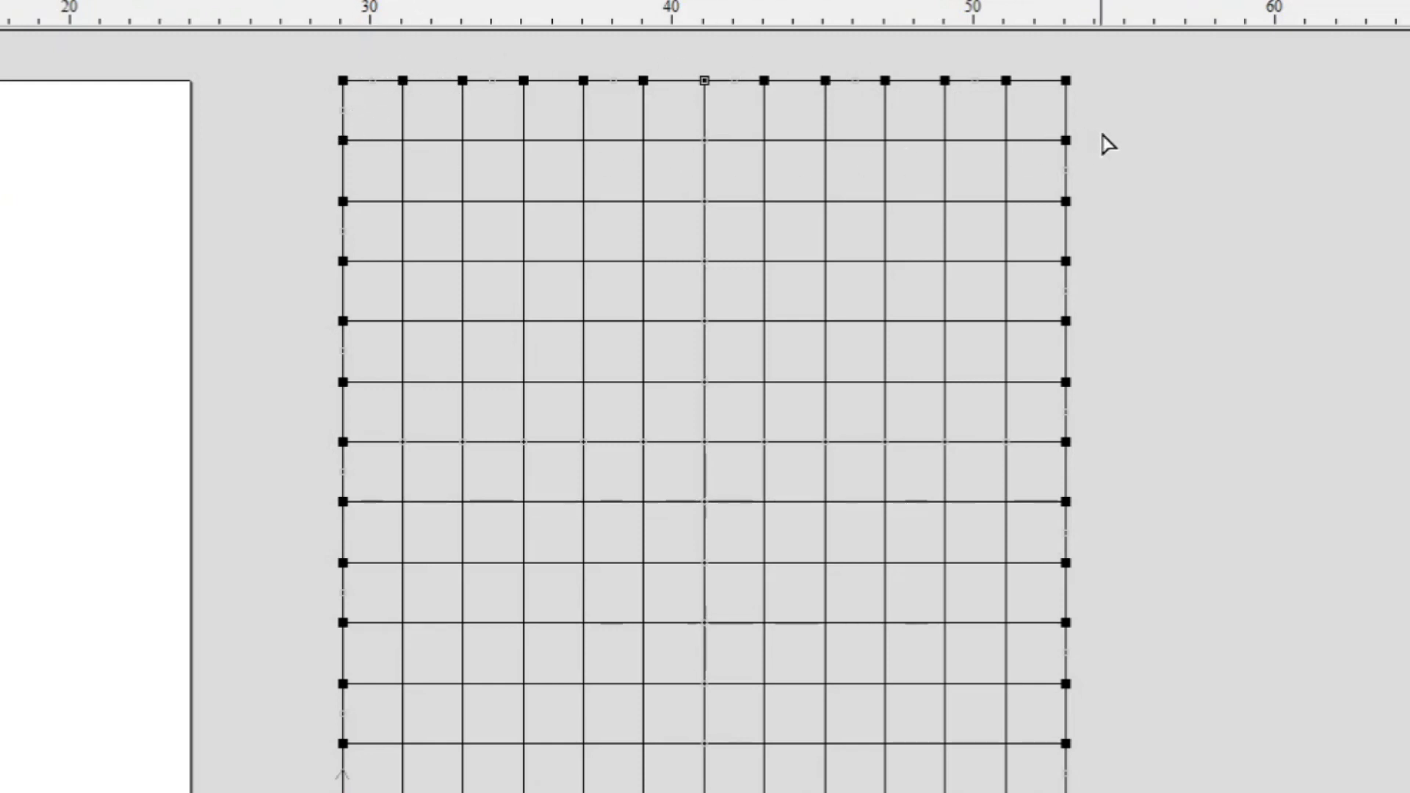
scroll(646, 420, down, 2)
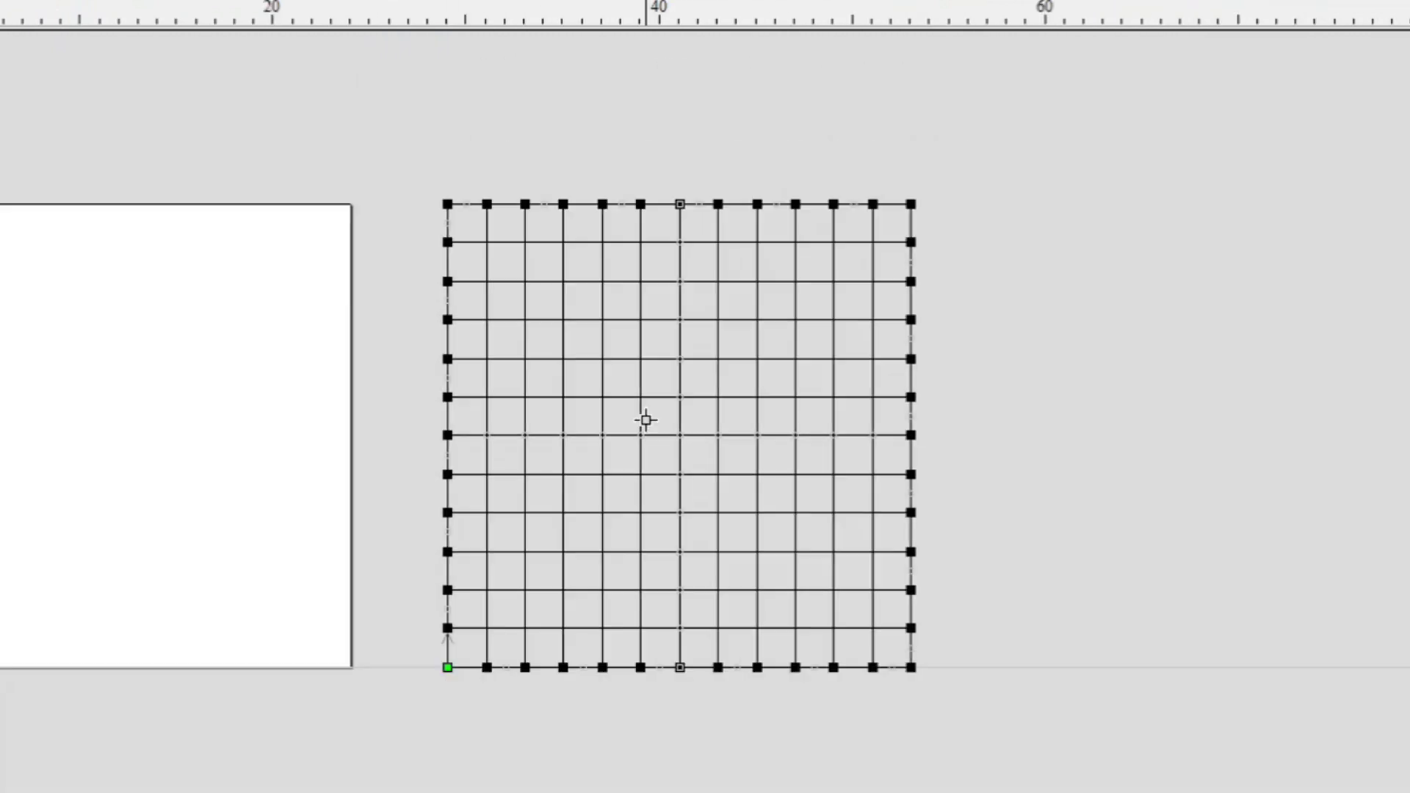
key(Escape)
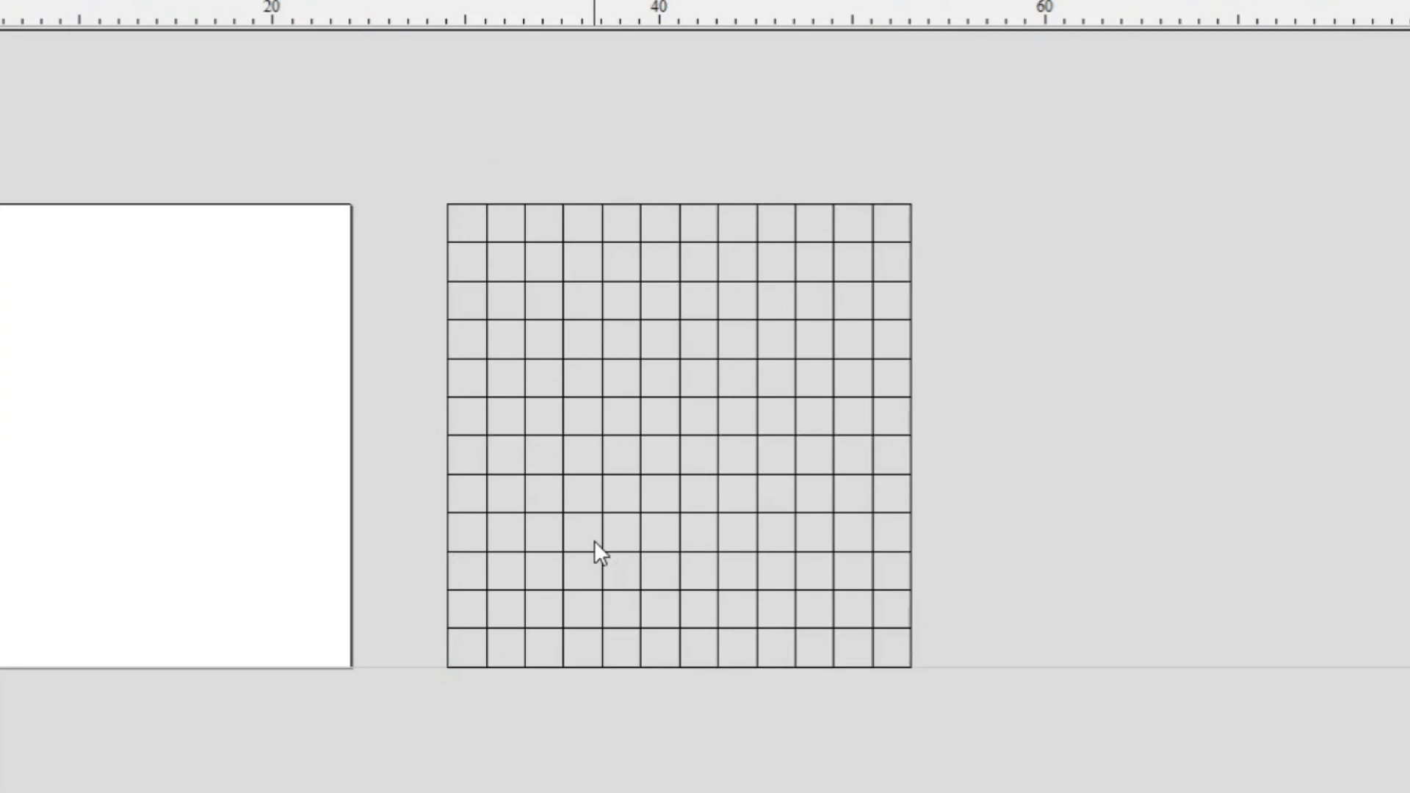
Select the crosshatch polyline and move it onto the job, placing its lower-left corner on the job's origin
middle_drag(189, 400, 443, 366)
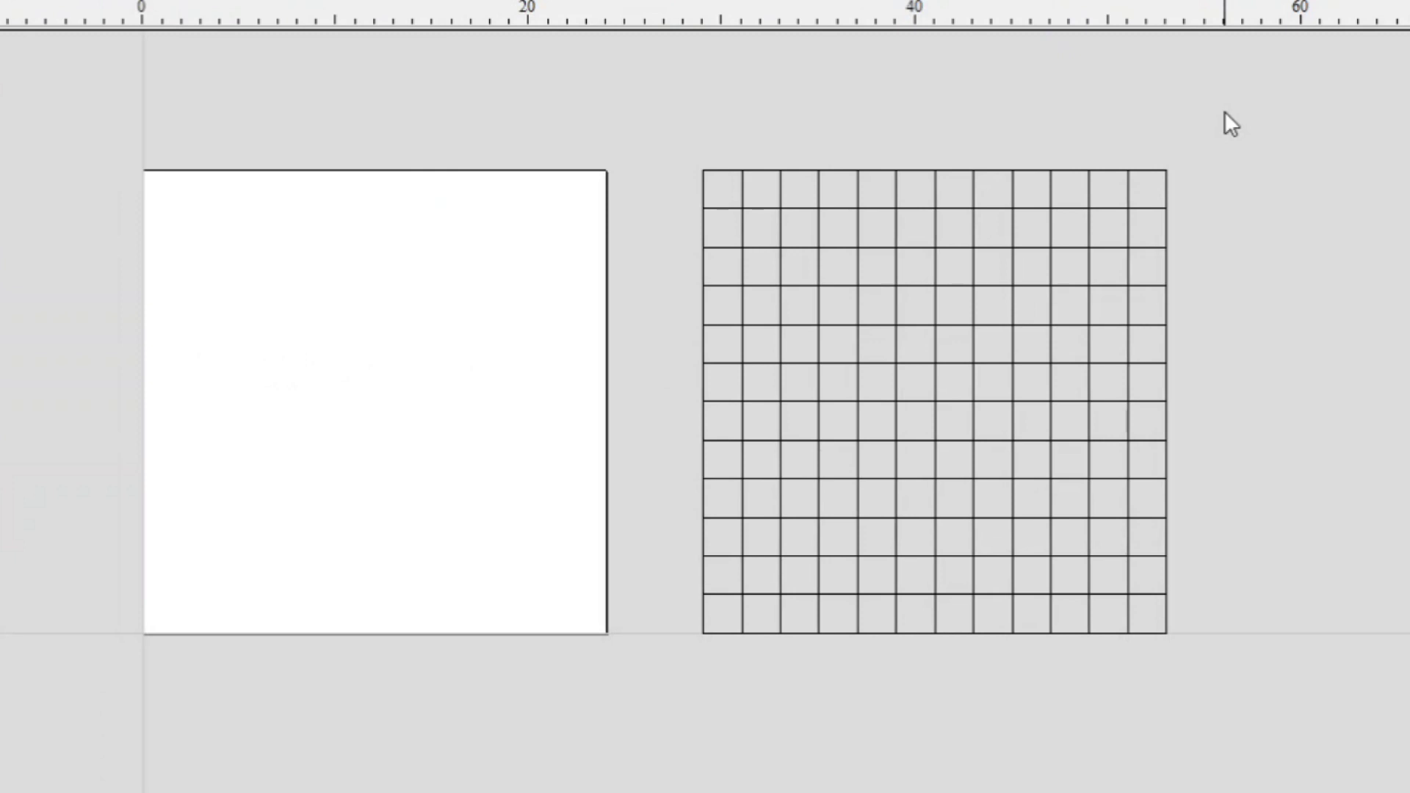
drag(1224, 113, 1046, 308)
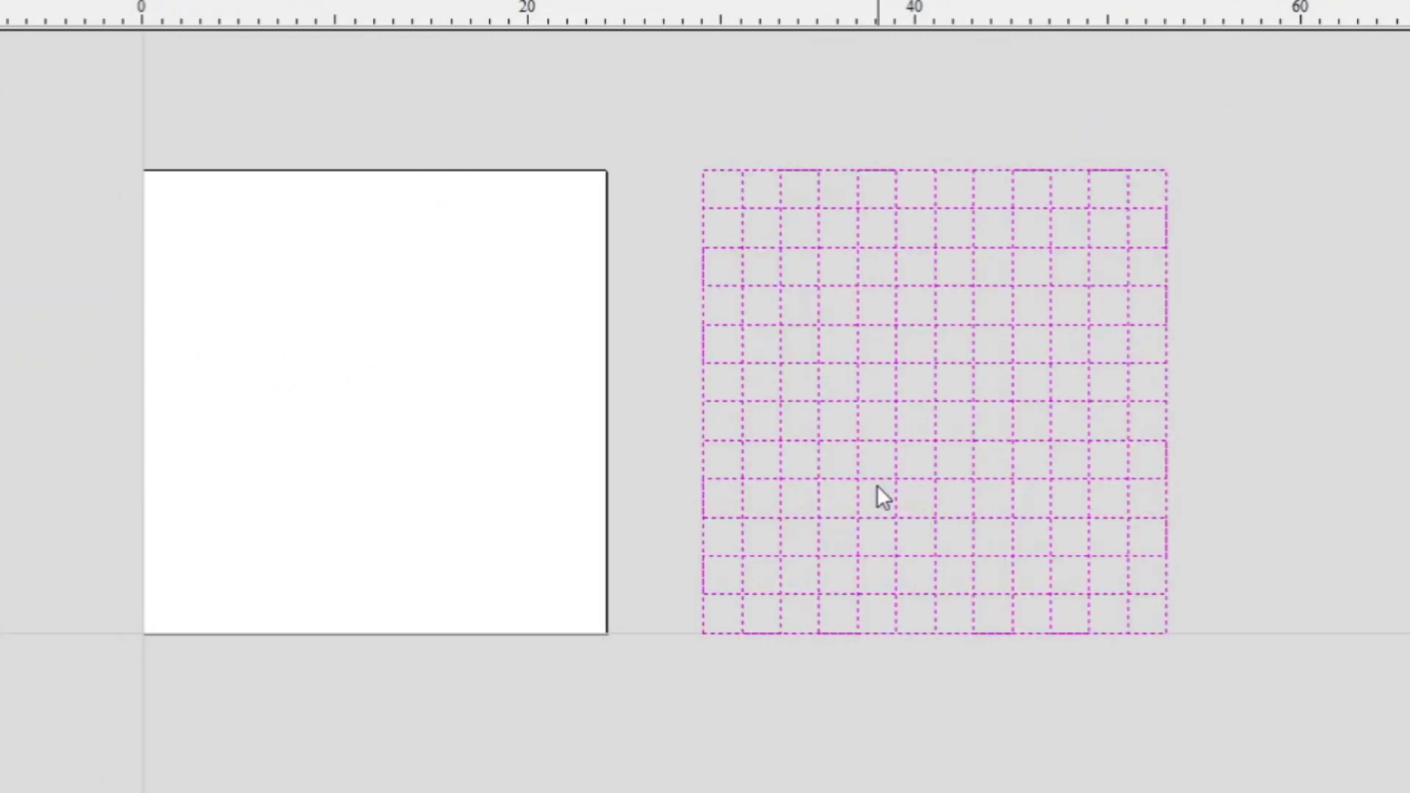
click(821, 481)
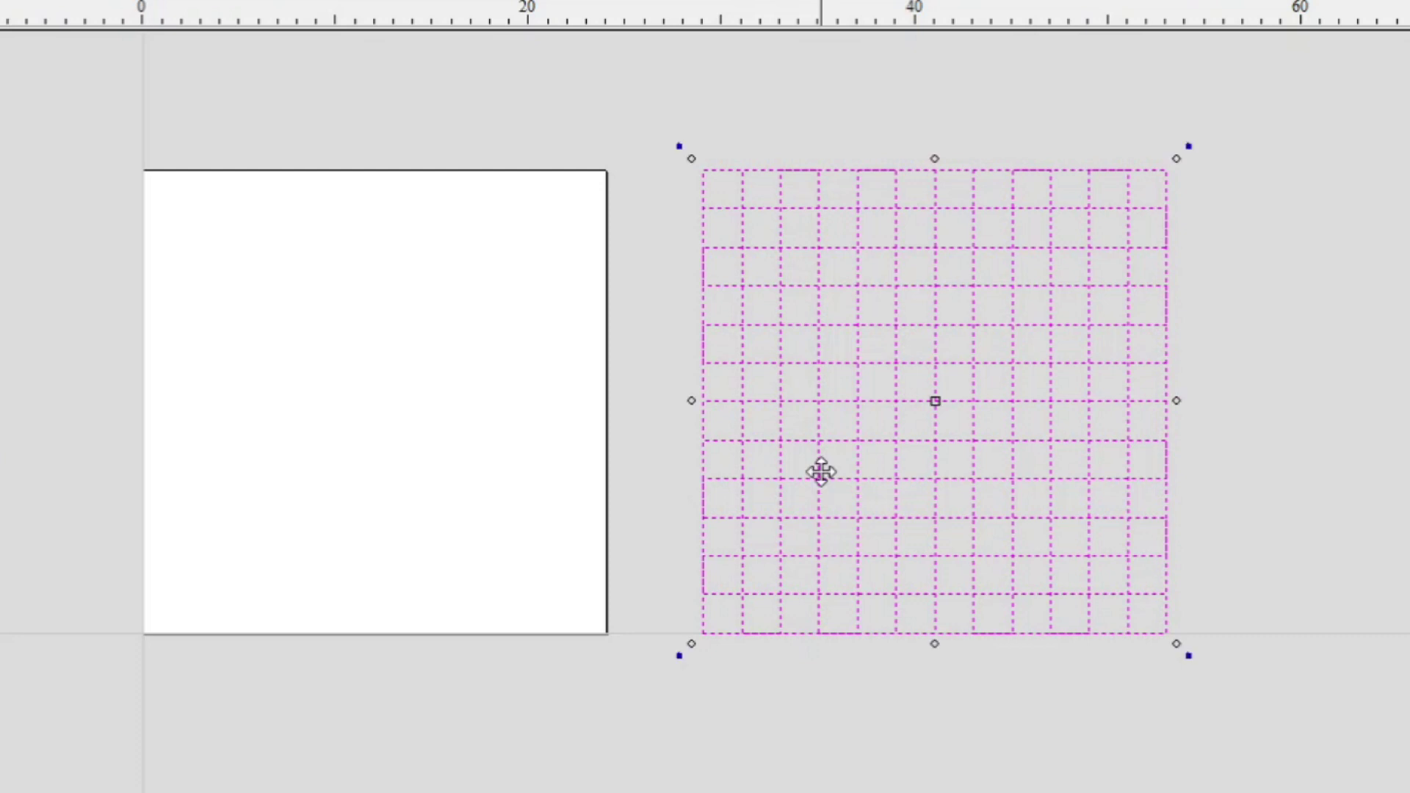
middle_drag(730, 642, 948, 474)
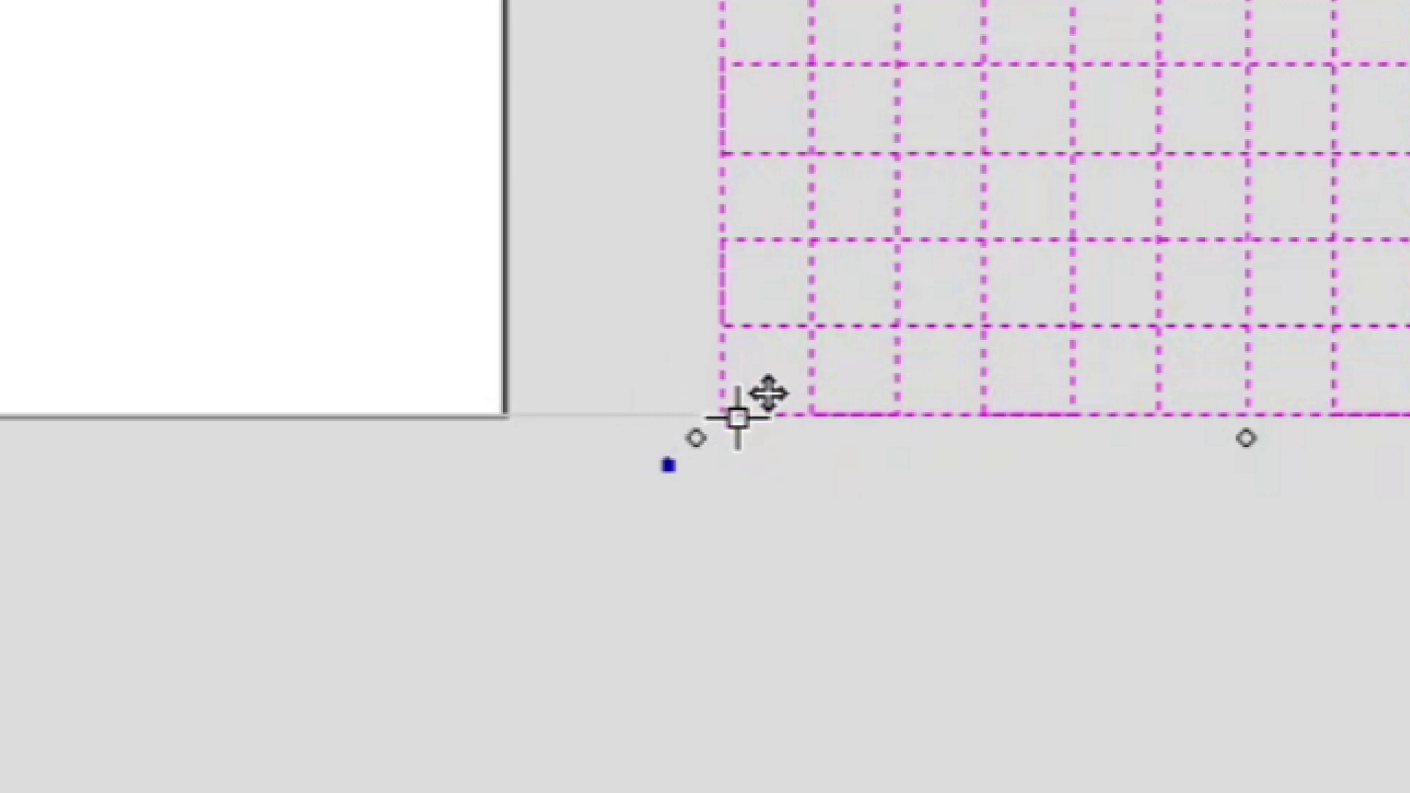
drag(738, 417, 0, 389)
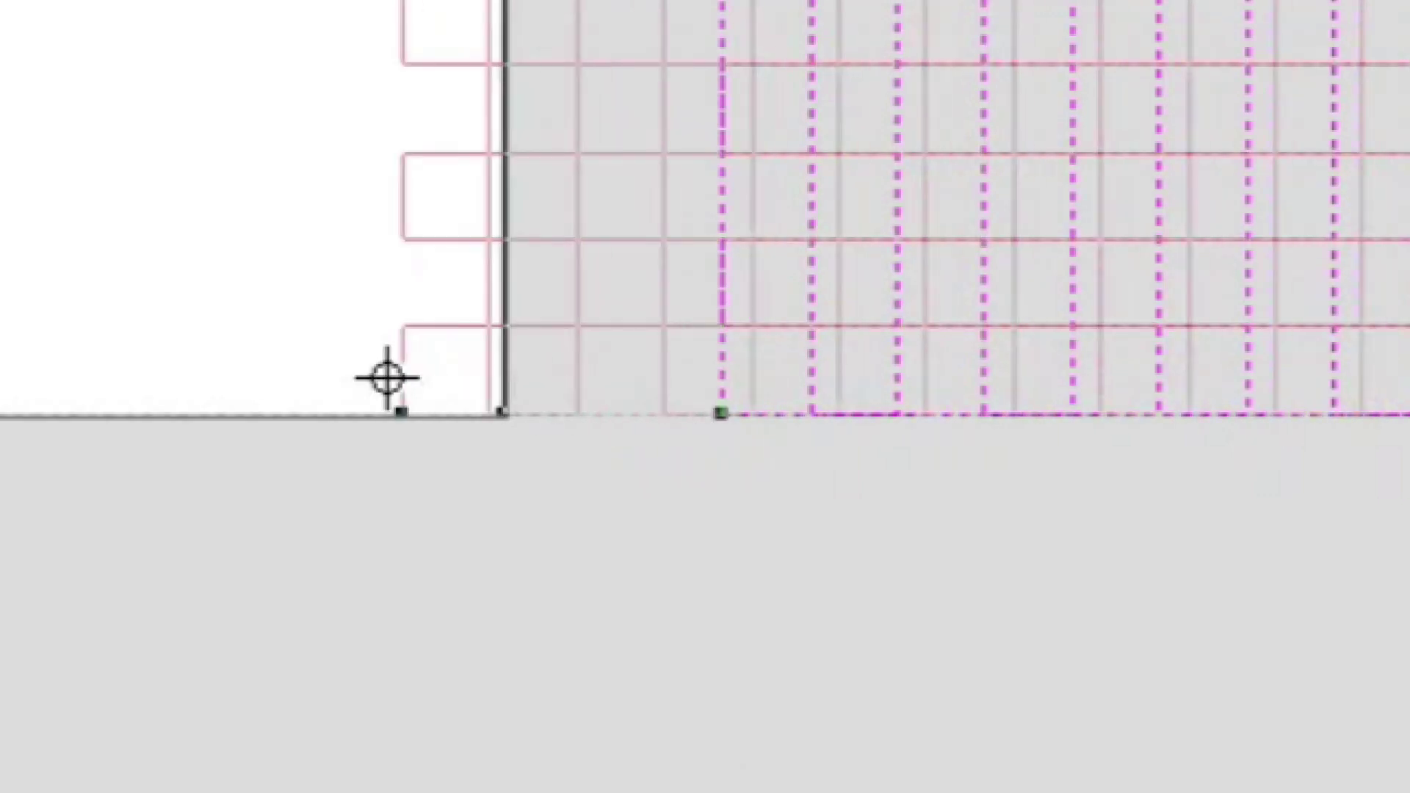
drag(436, 438, 361, 448)
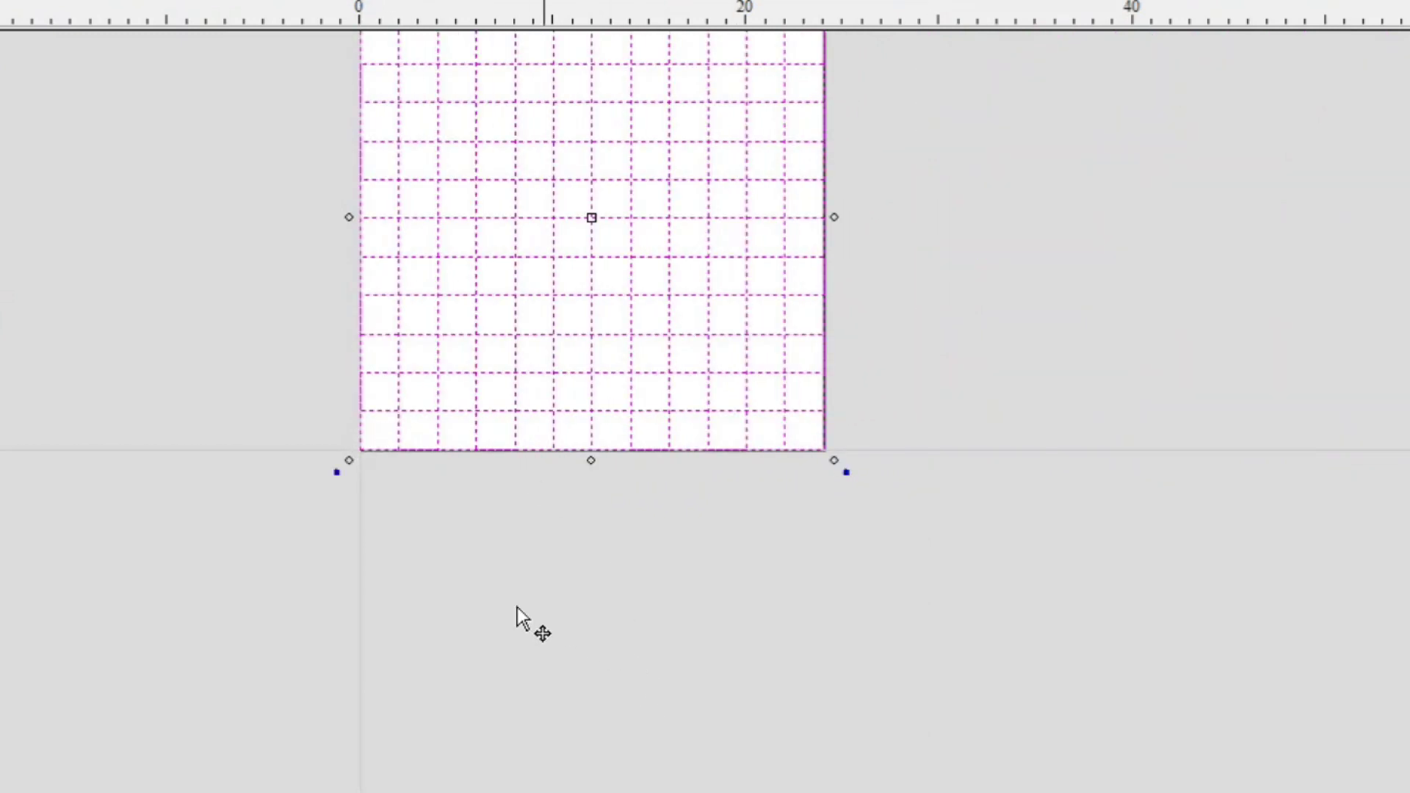
Undo the crosshatch polyline's move onto the job and close the Move Selection form without applying a position
key(ctrl+0)
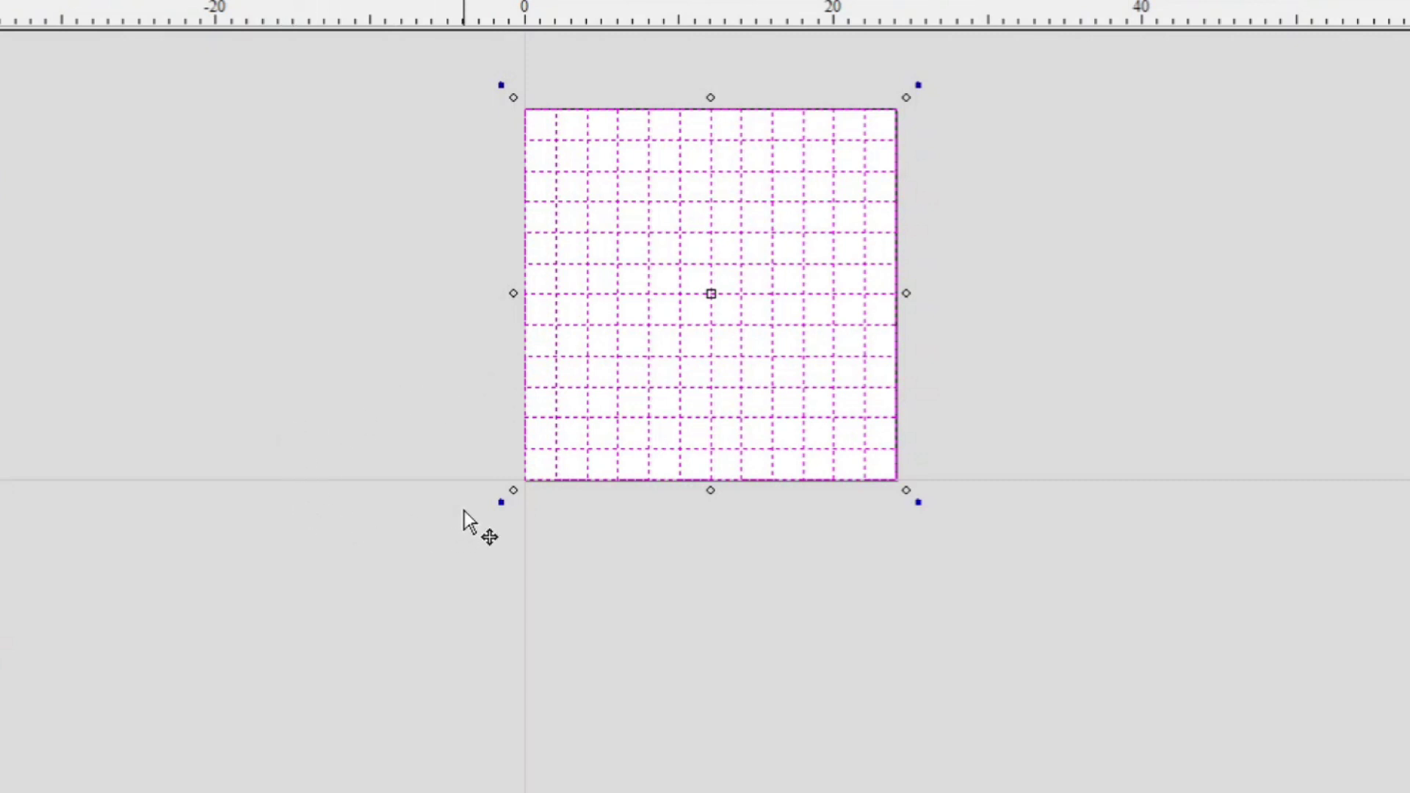
key(ctrl+d)
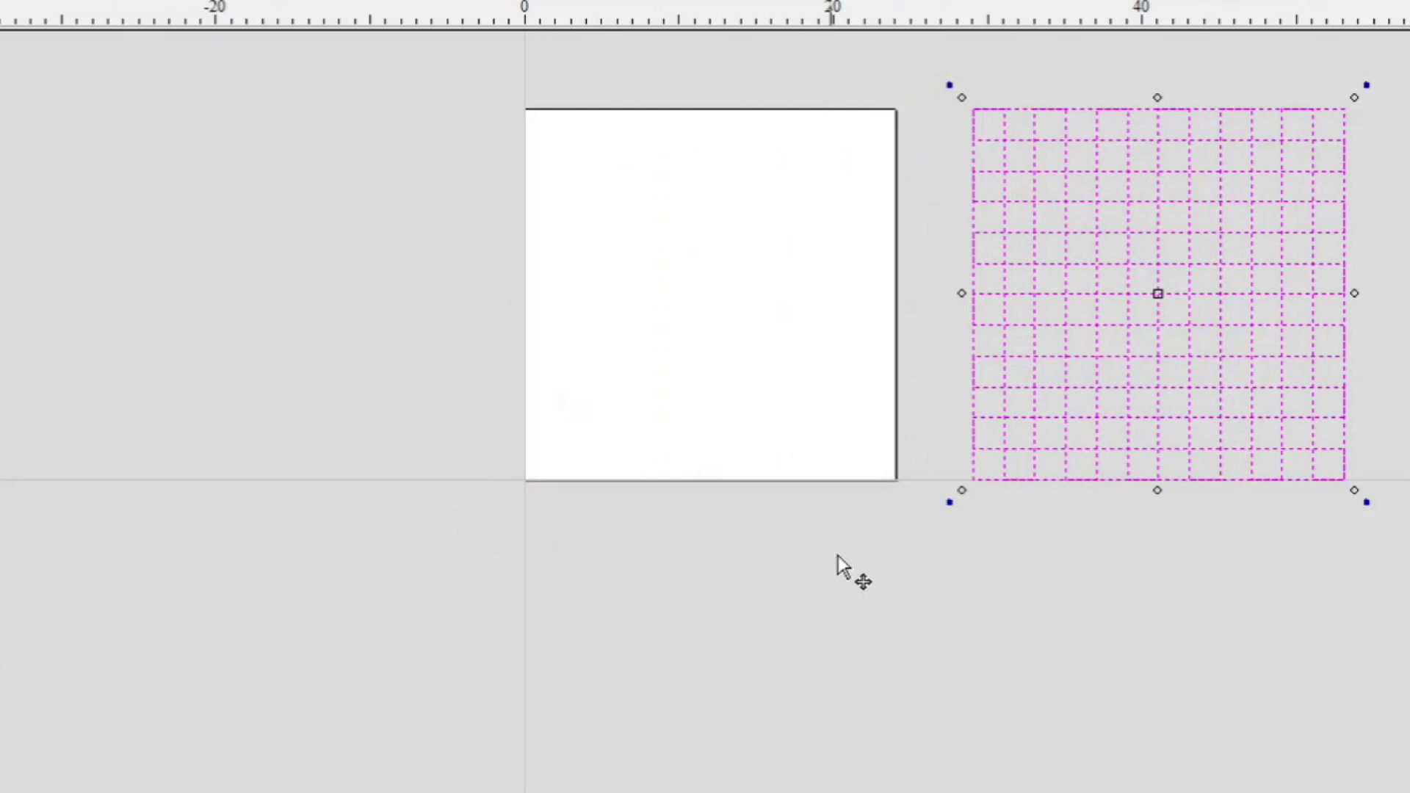
scroll(998, 525, up, 3)
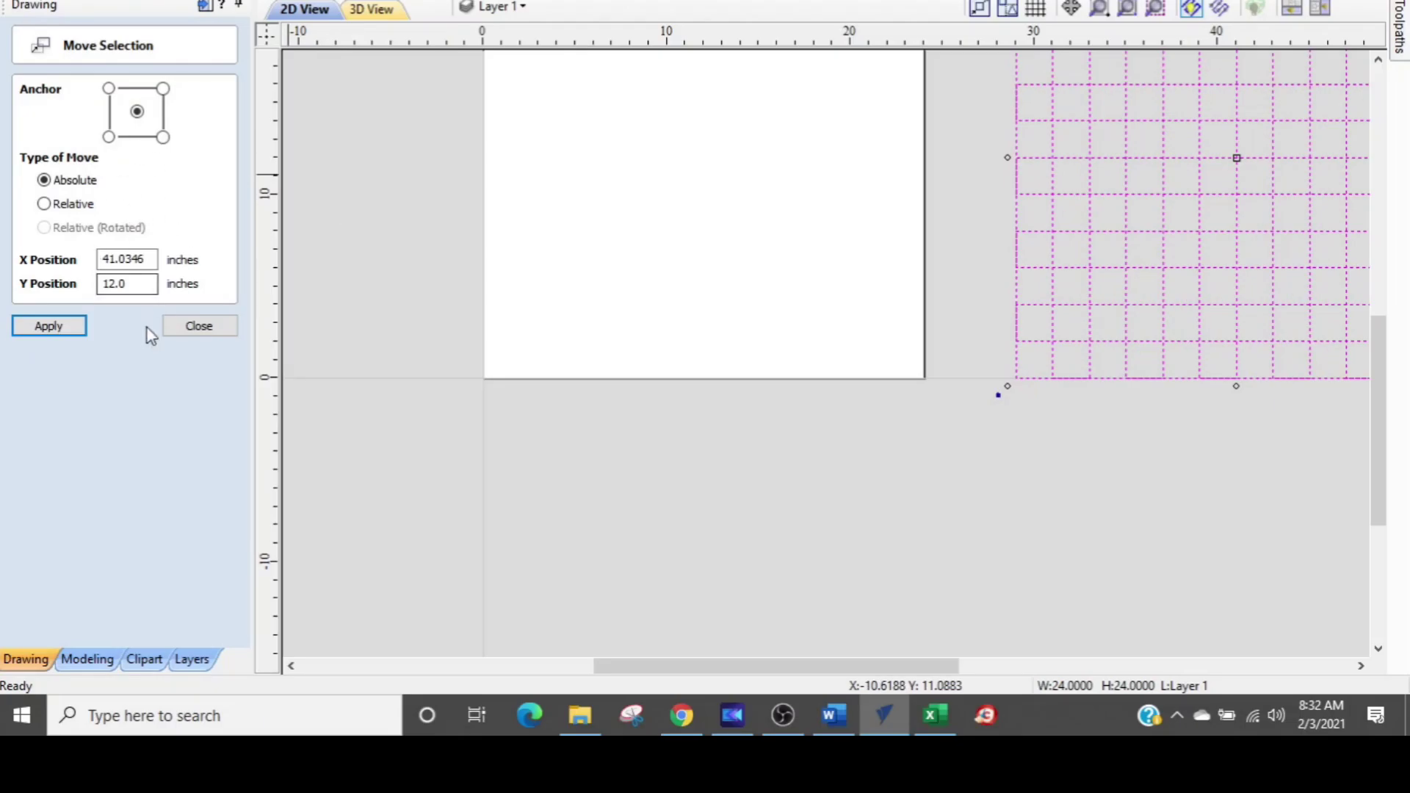
click(205, 325)
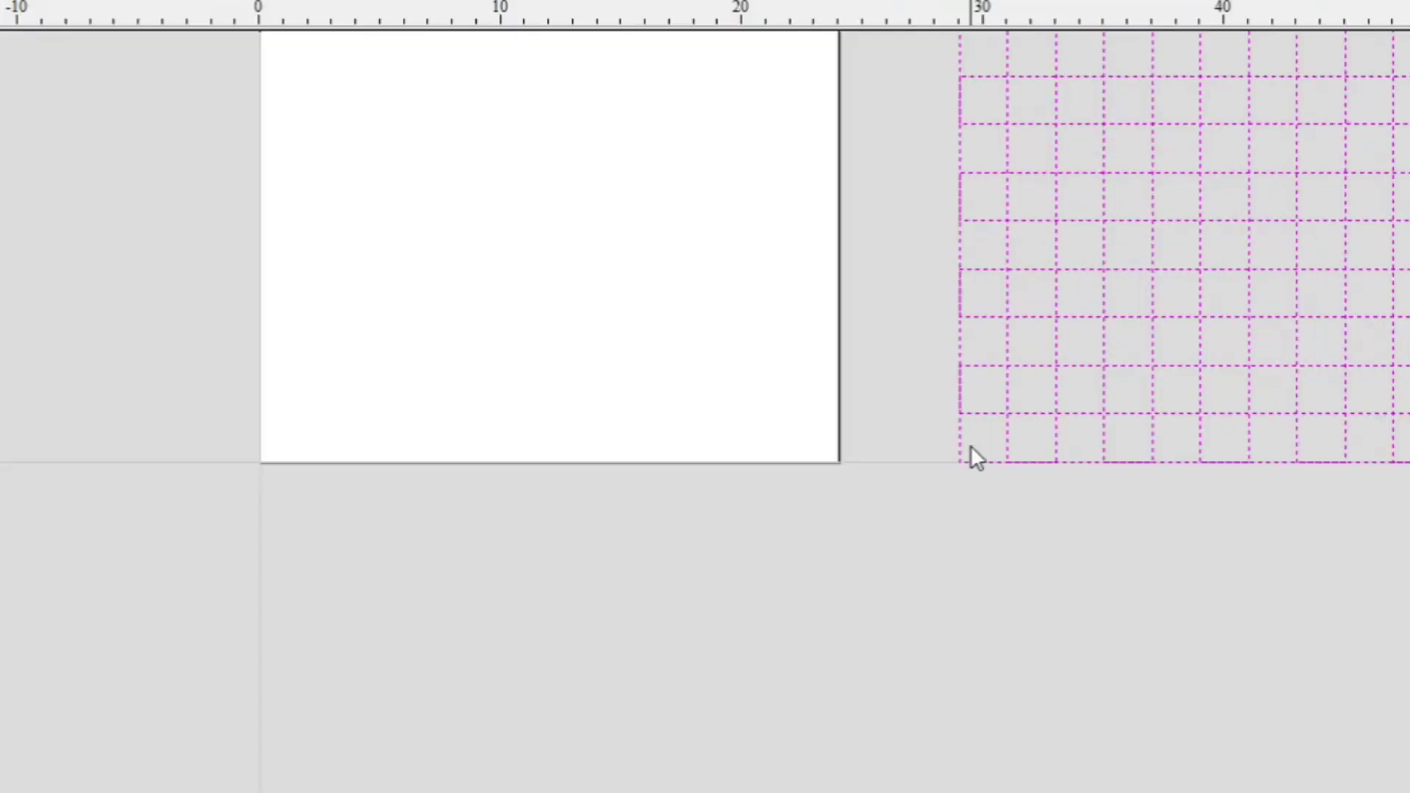
Move the crosshatch polyline onto the job by its lower-left corner, snap it to the job's origin, and finish the move
click(971, 445)
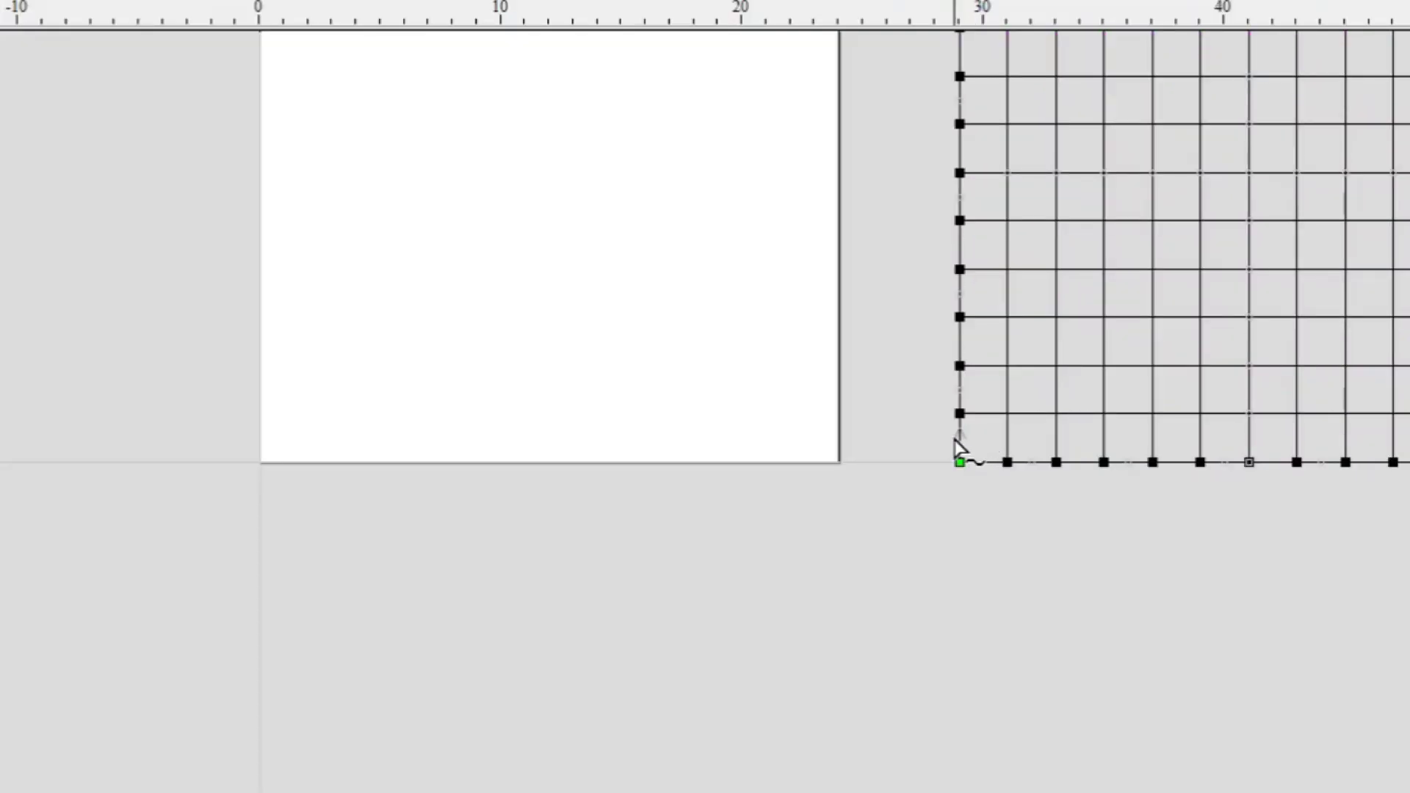
click(955, 438)
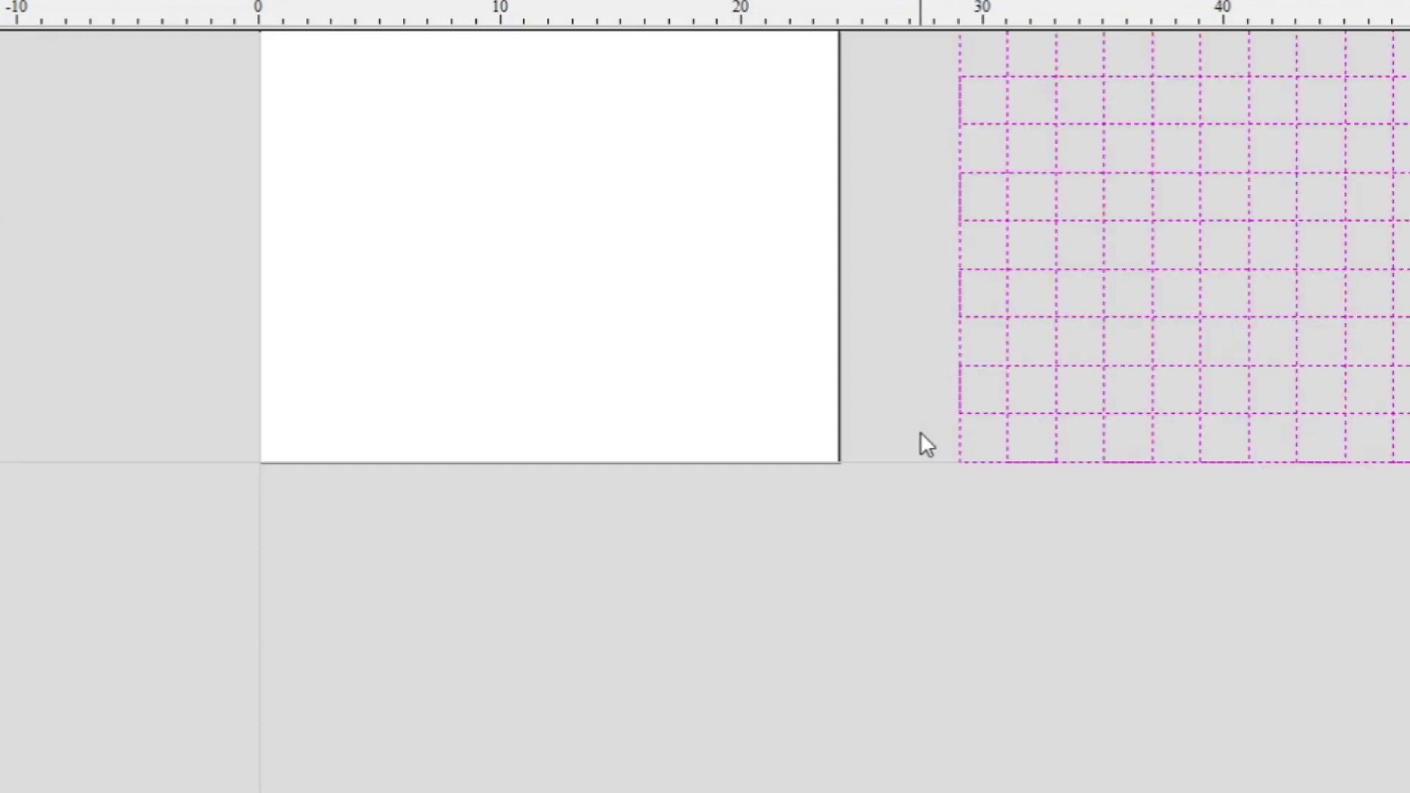
click(924, 435)
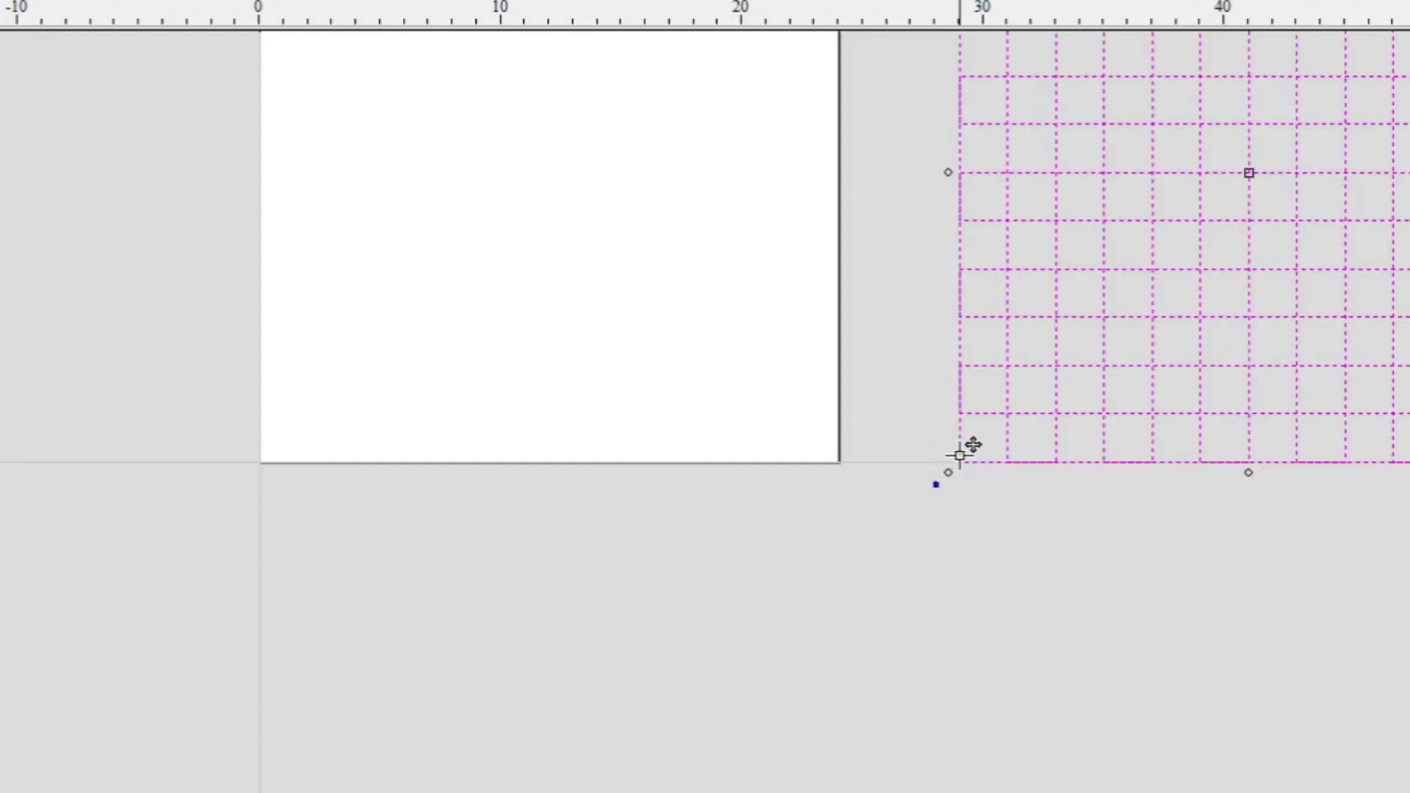
drag(963, 452, 252, 466)
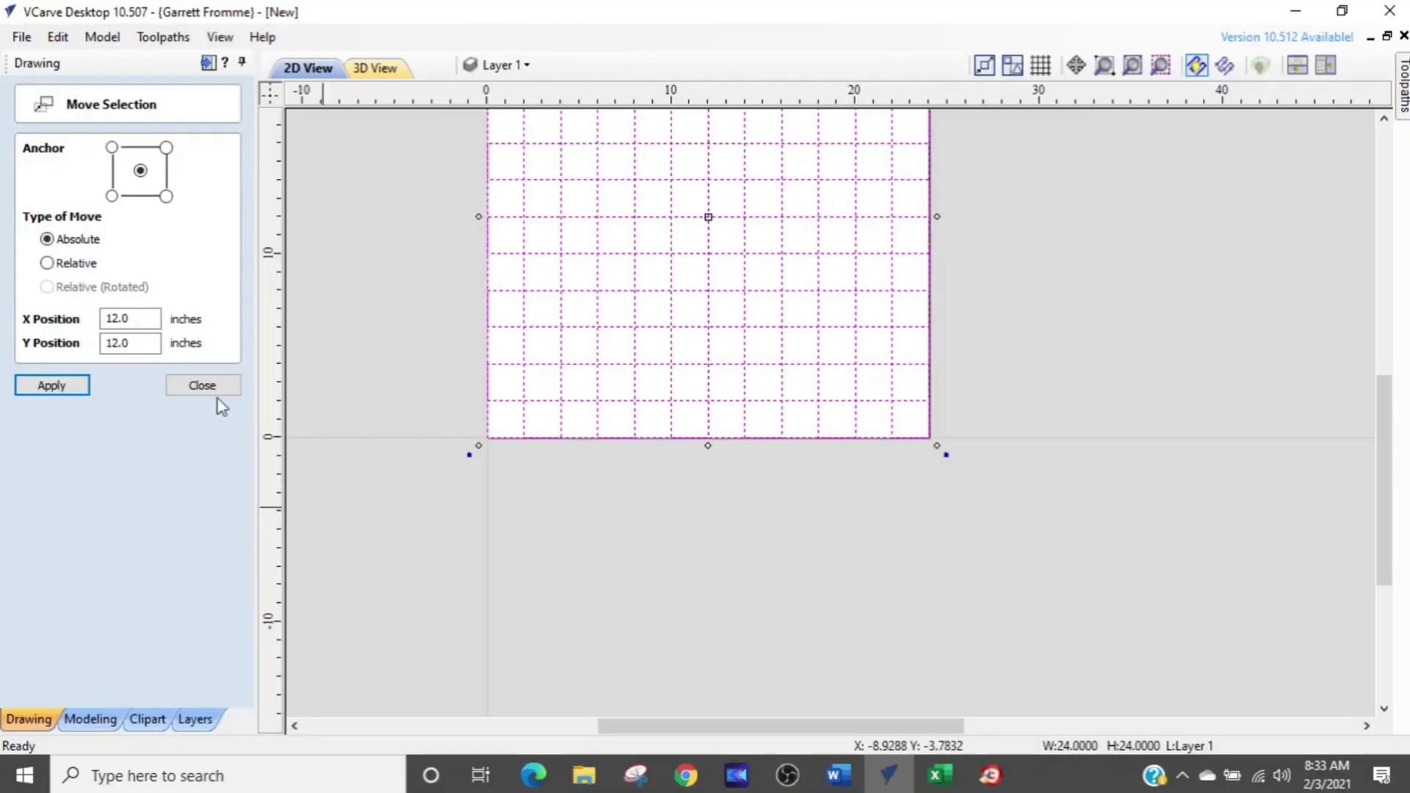
click(203, 386)
scroll(667, 653, down, 2)
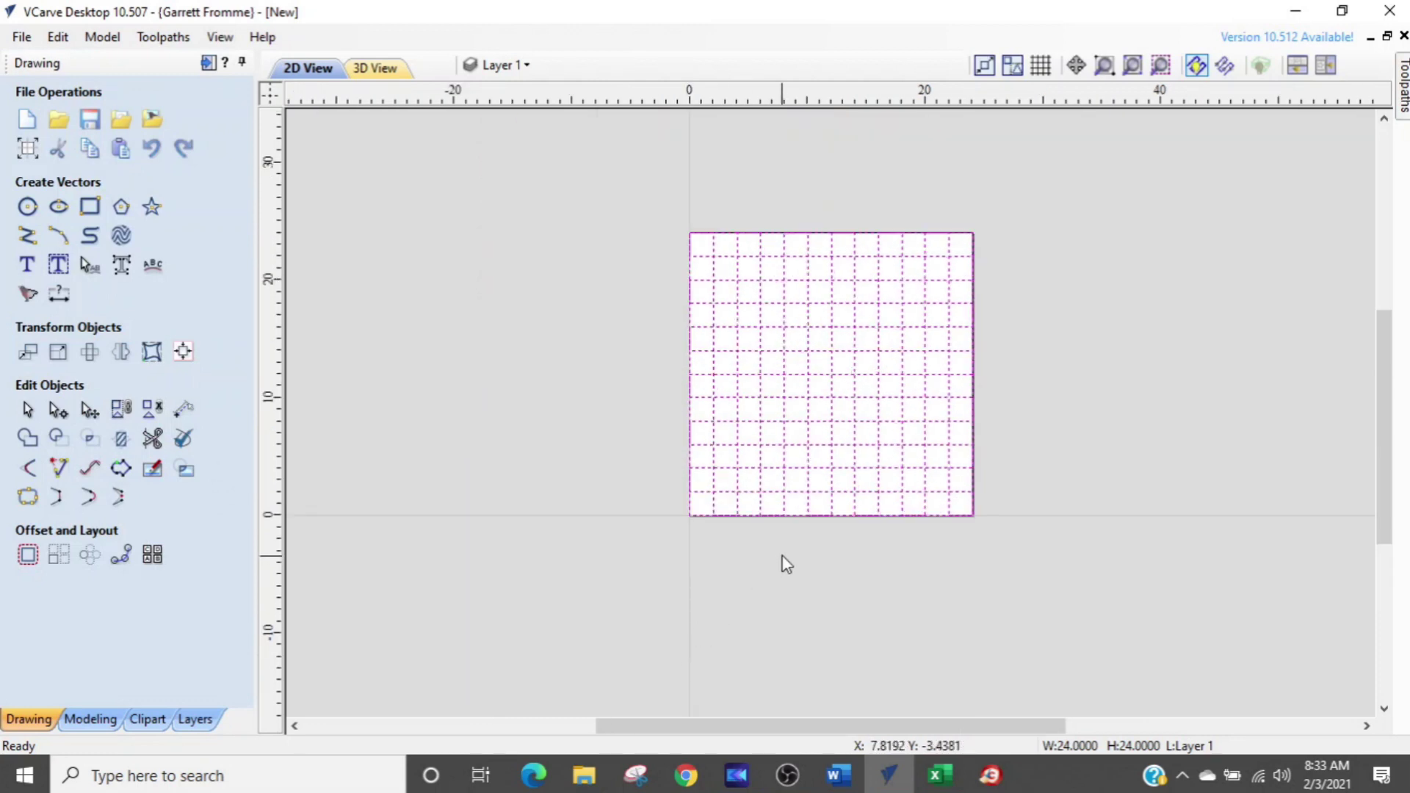
Check the XY datum position in the job setup, then leave the setup without applying changes
click(28, 150)
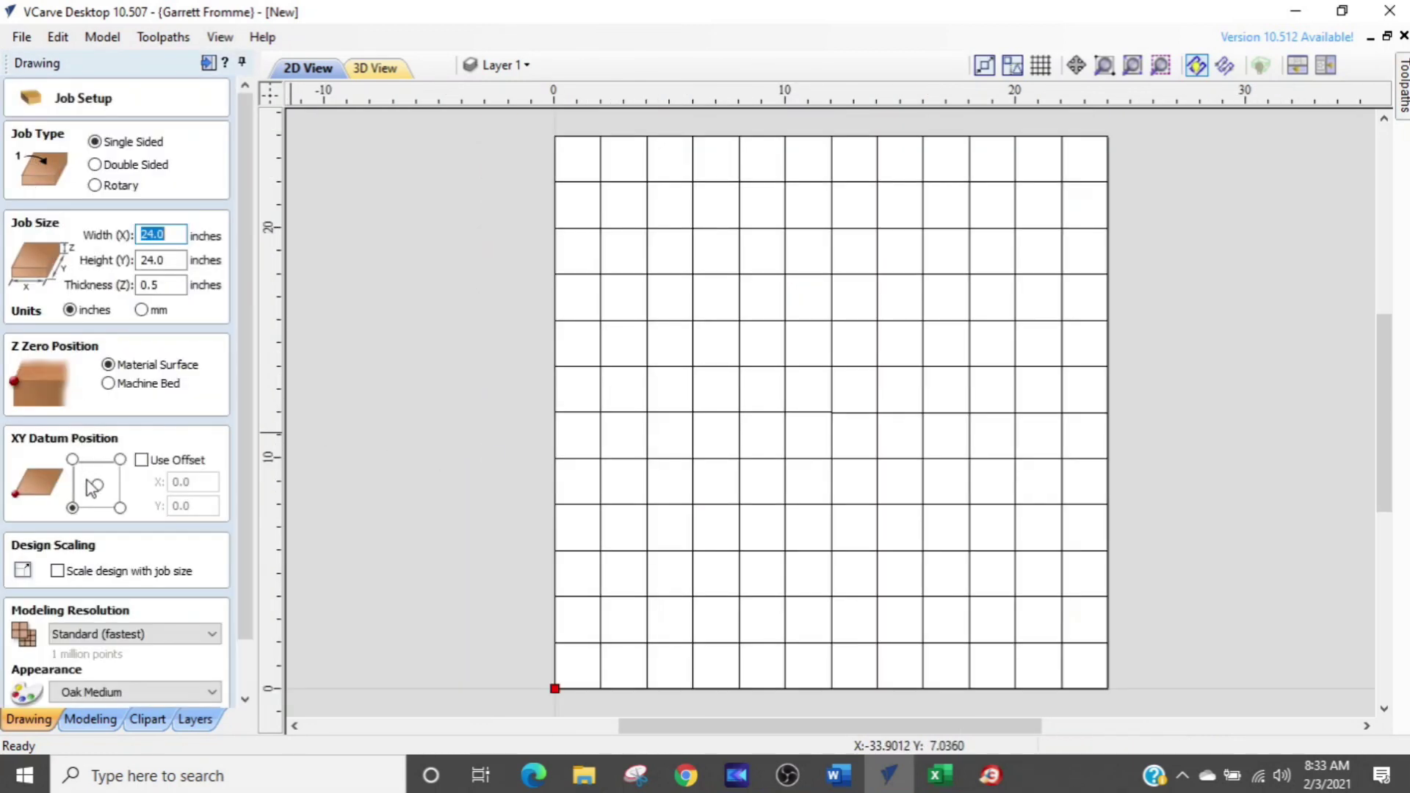
click(79, 509)
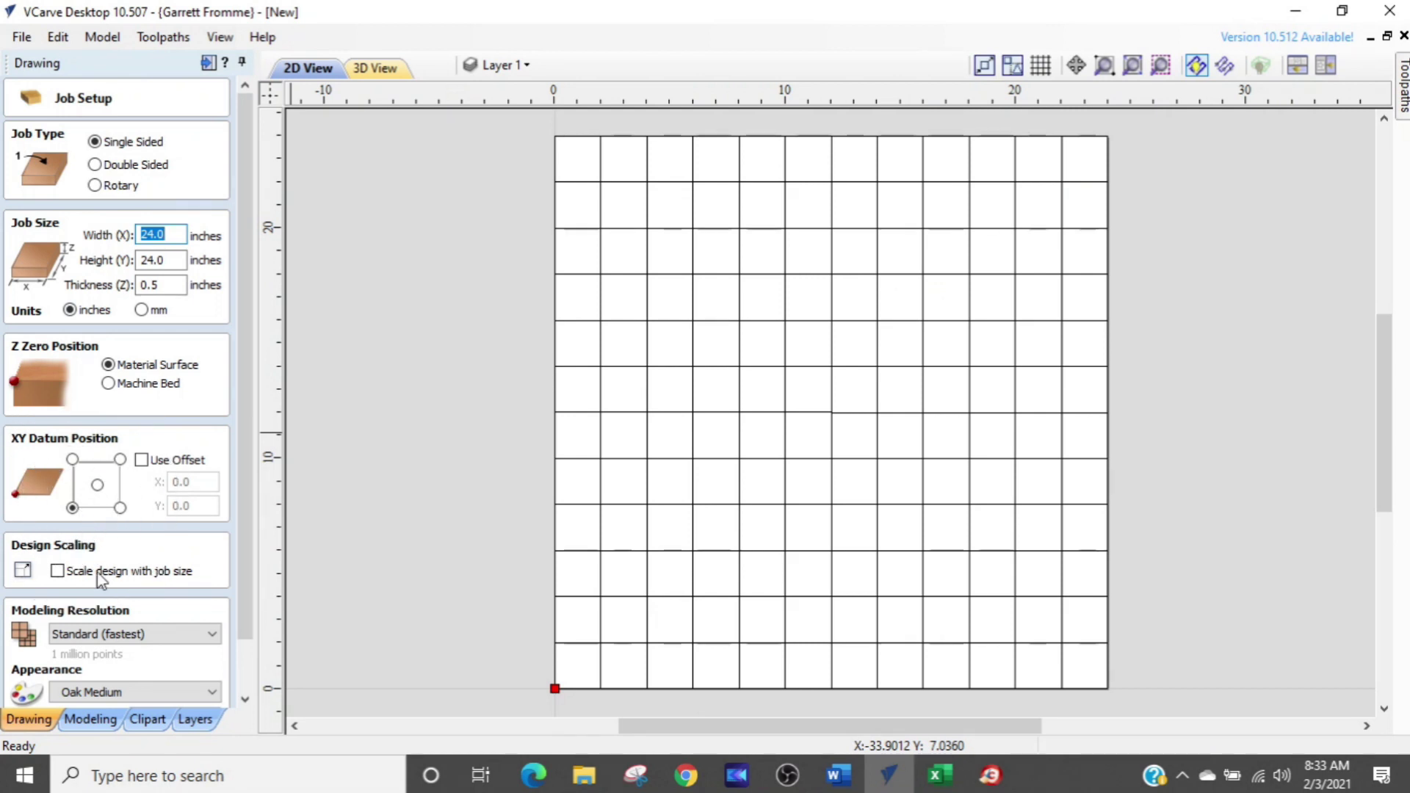
drag(247, 563, 258, 707)
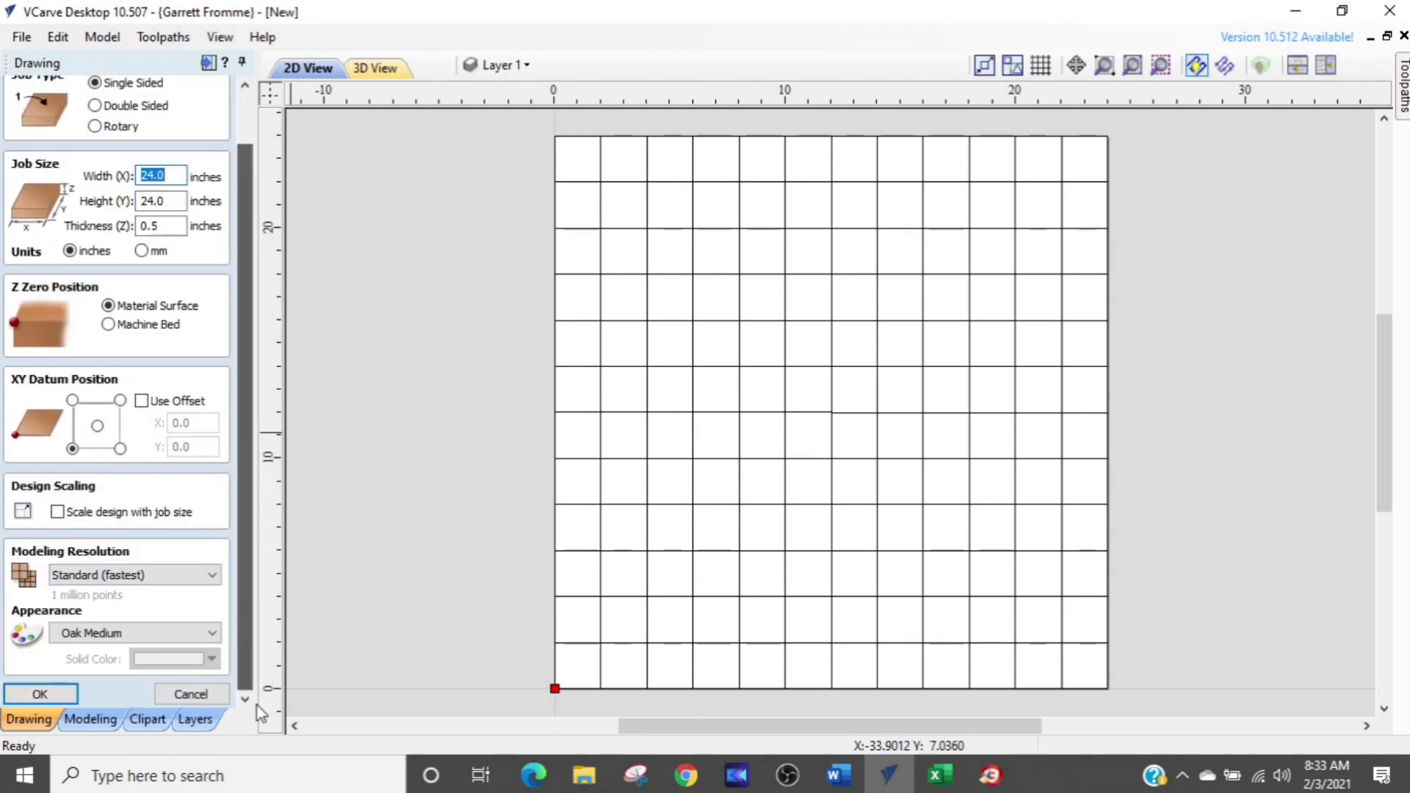
click(196, 698)
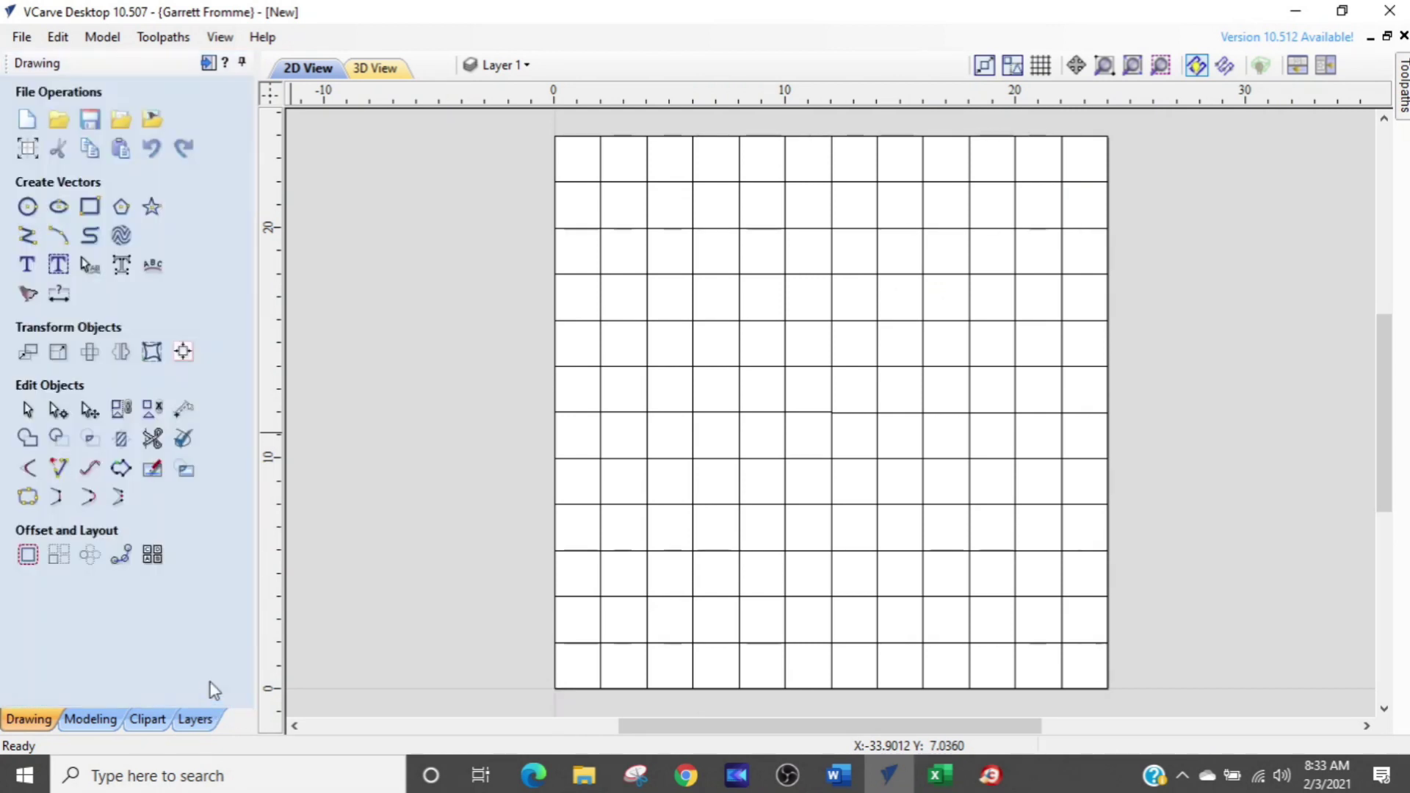
Start a 2D profile toolpath and choose the V-Bit (30.0° - 1/4") from the tool database
click(208, 64)
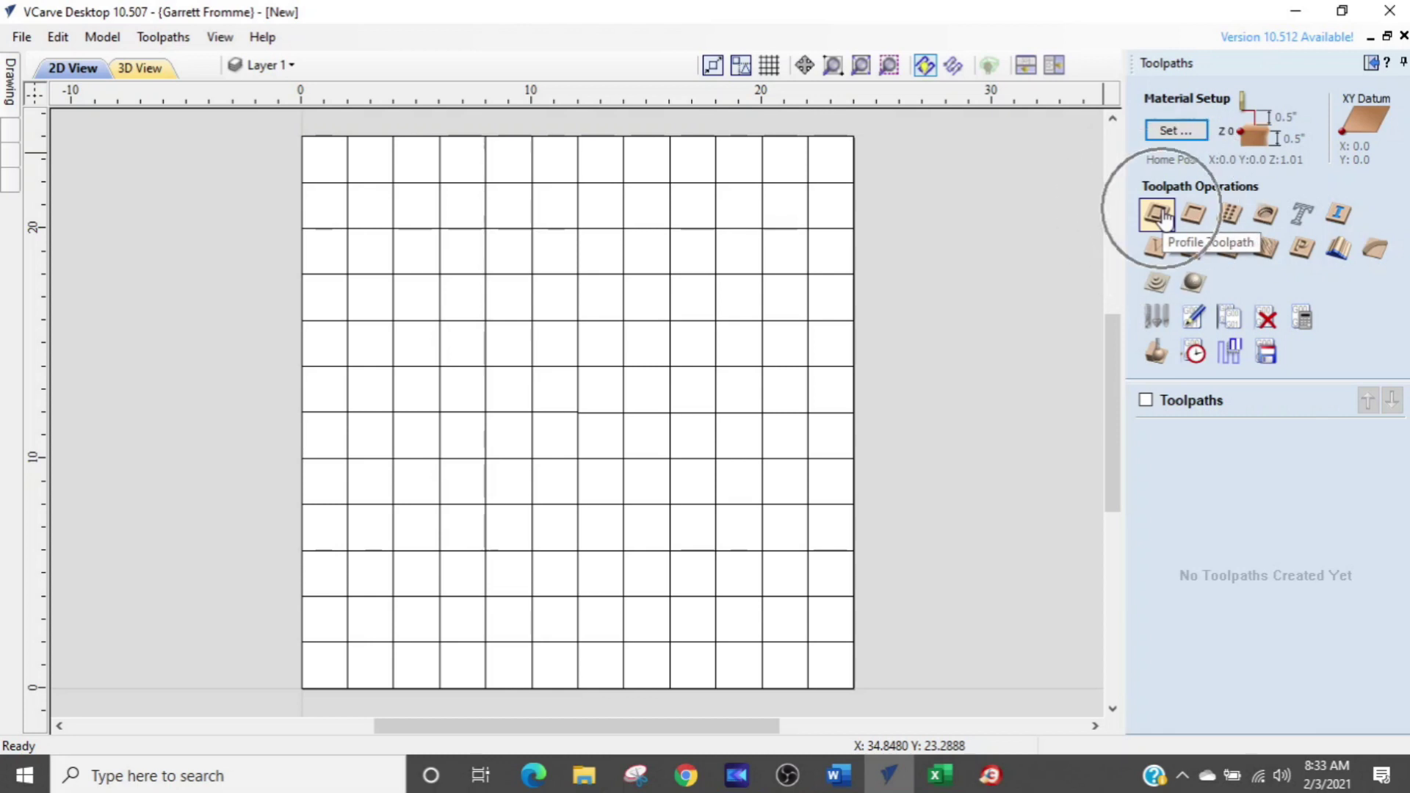
click(1161, 216)
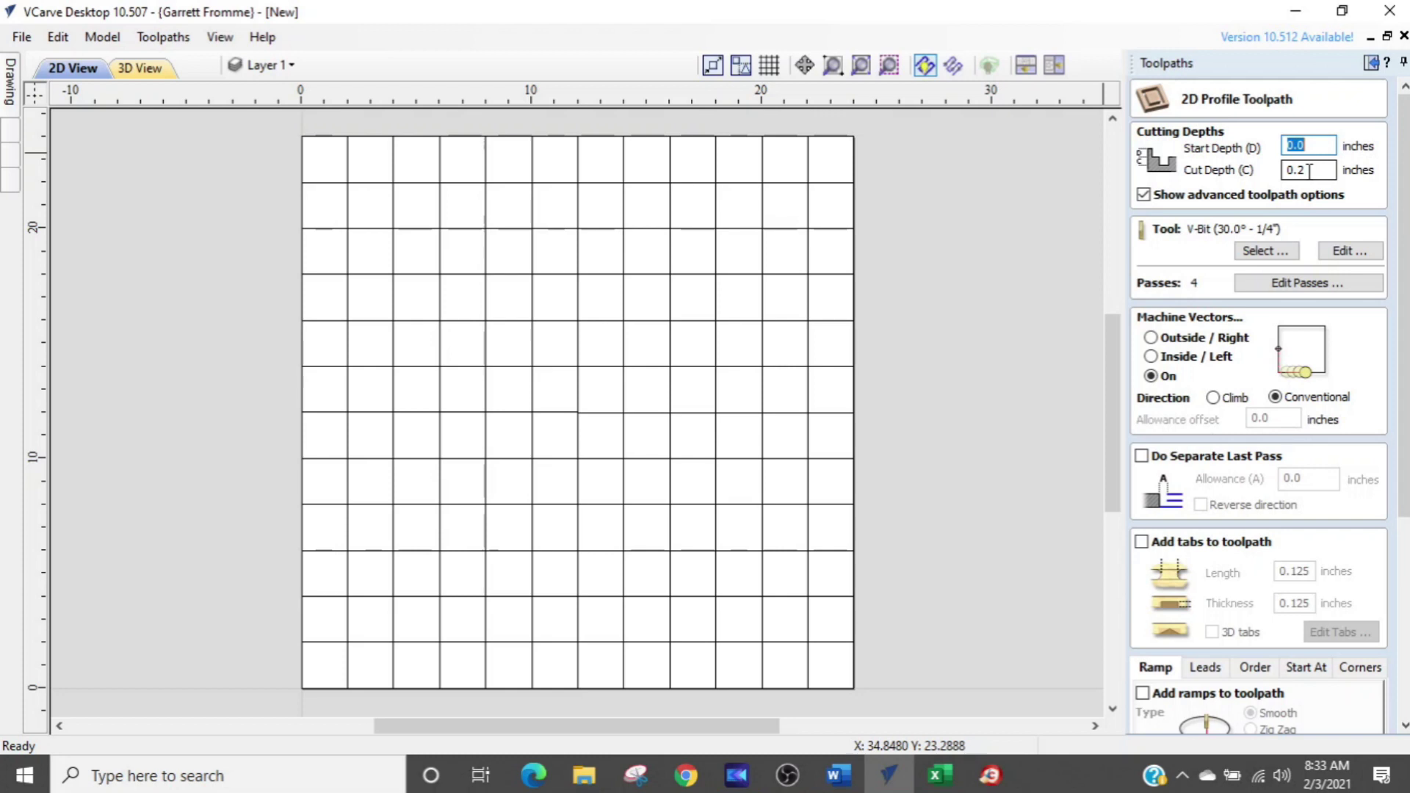
click(1258, 252)
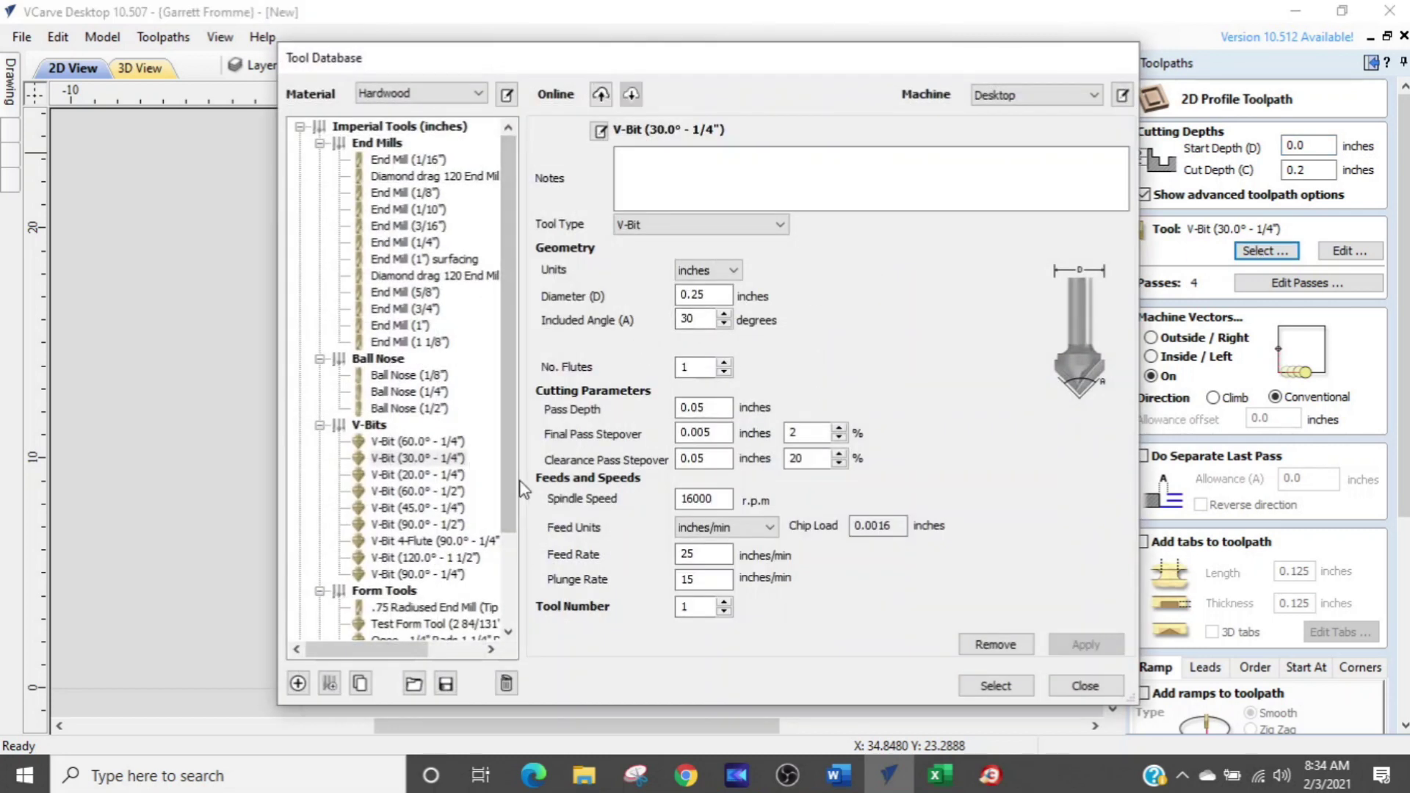
click(403, 460)
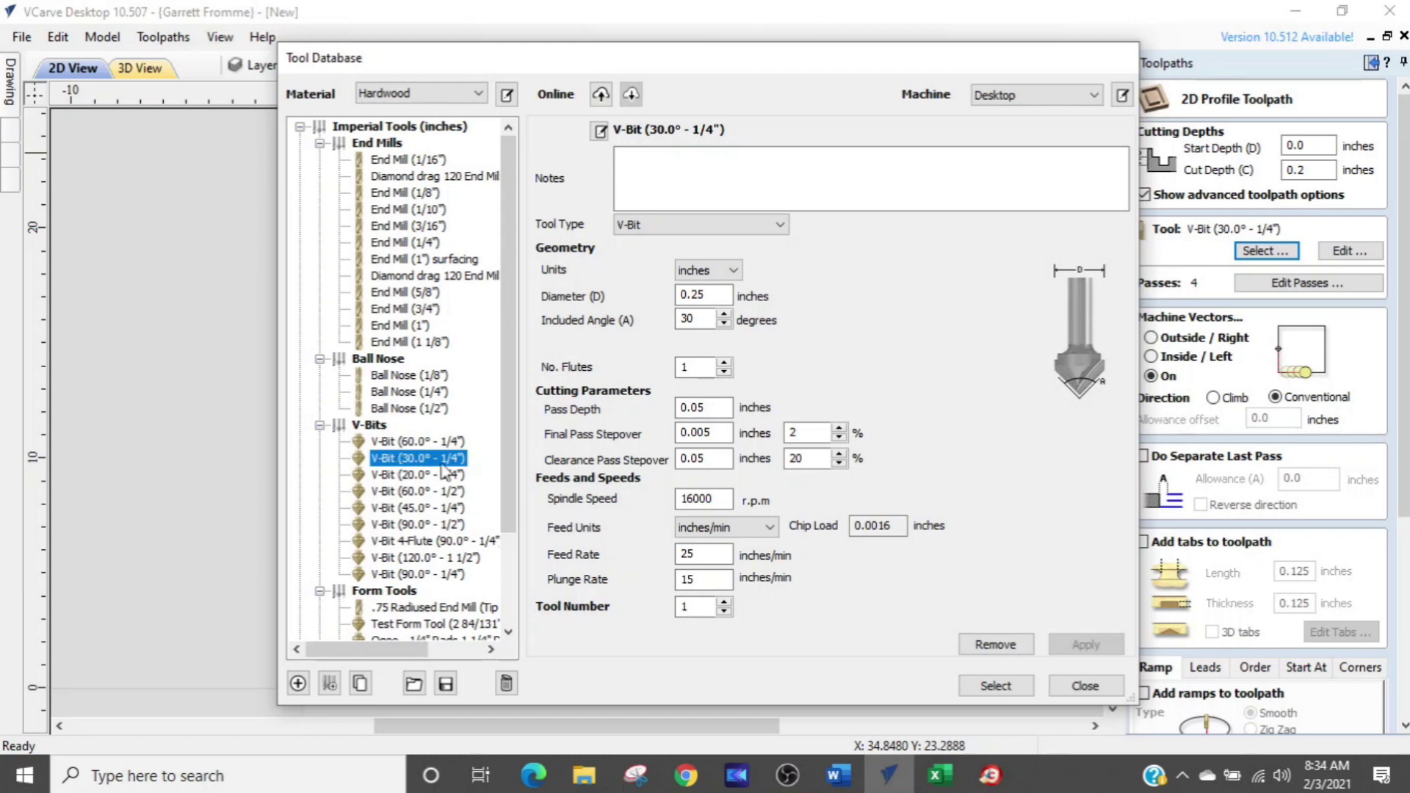
click(983, 688)
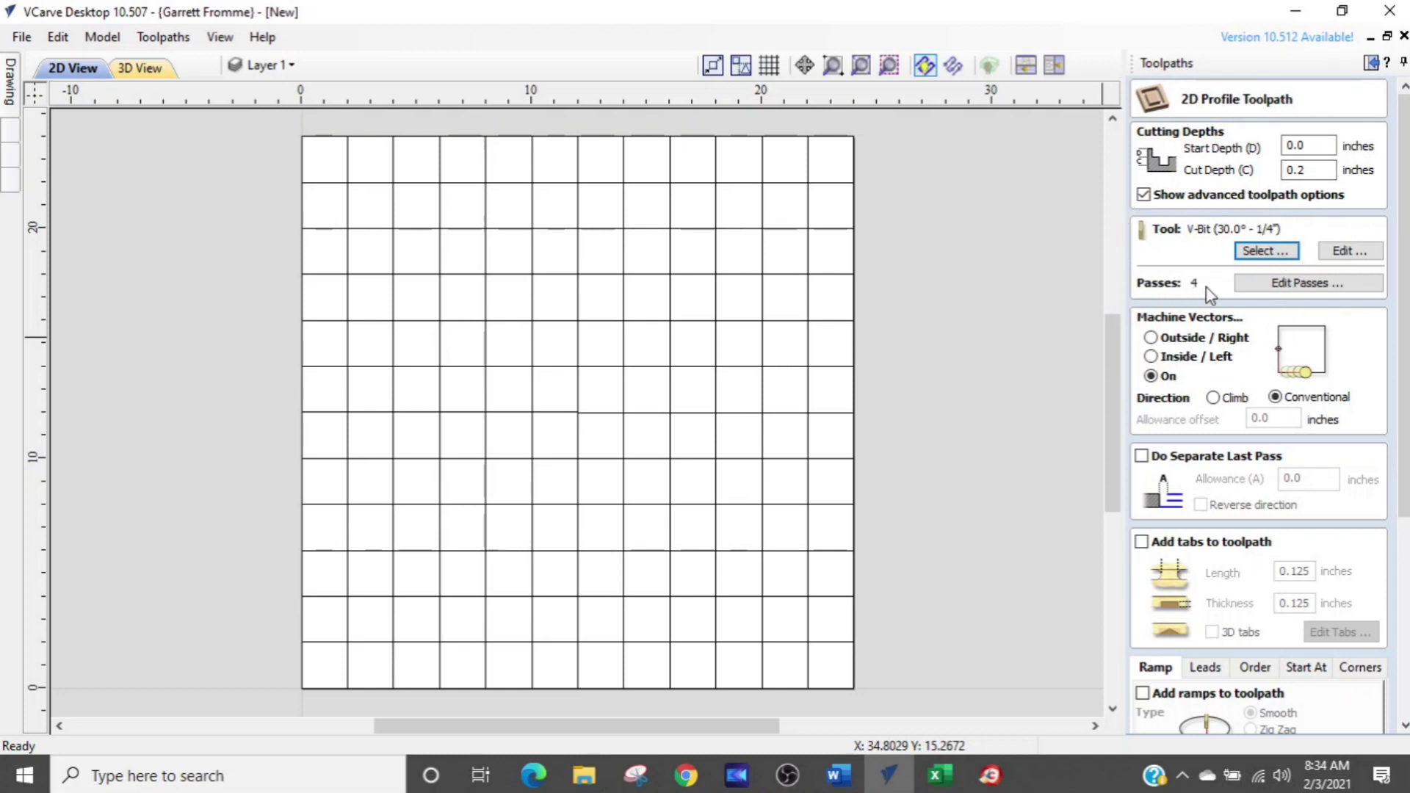
Reduce the profile toolpath's number of passes to 1
click(1302, 286)
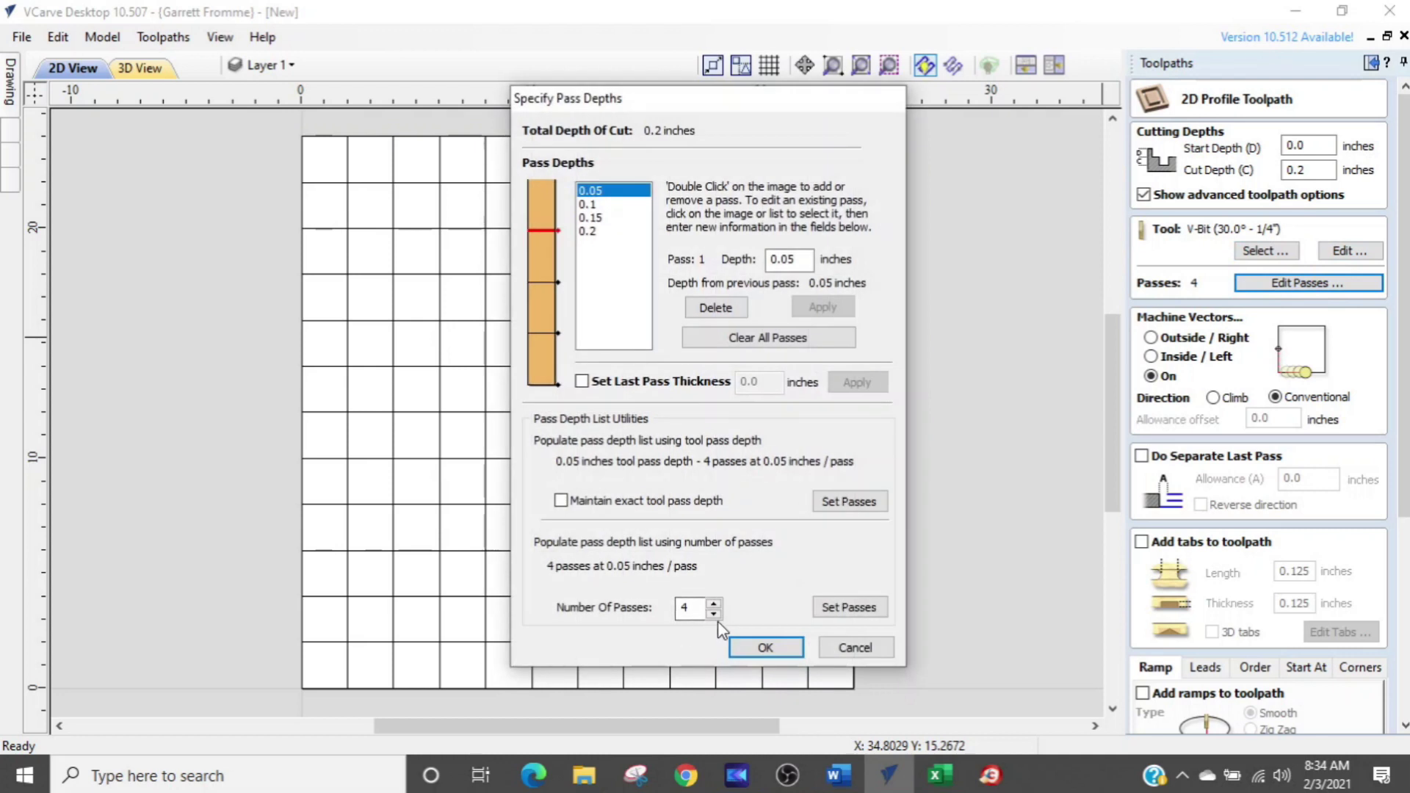
click(714, 615)
click(714, 614)
click(713, 614)
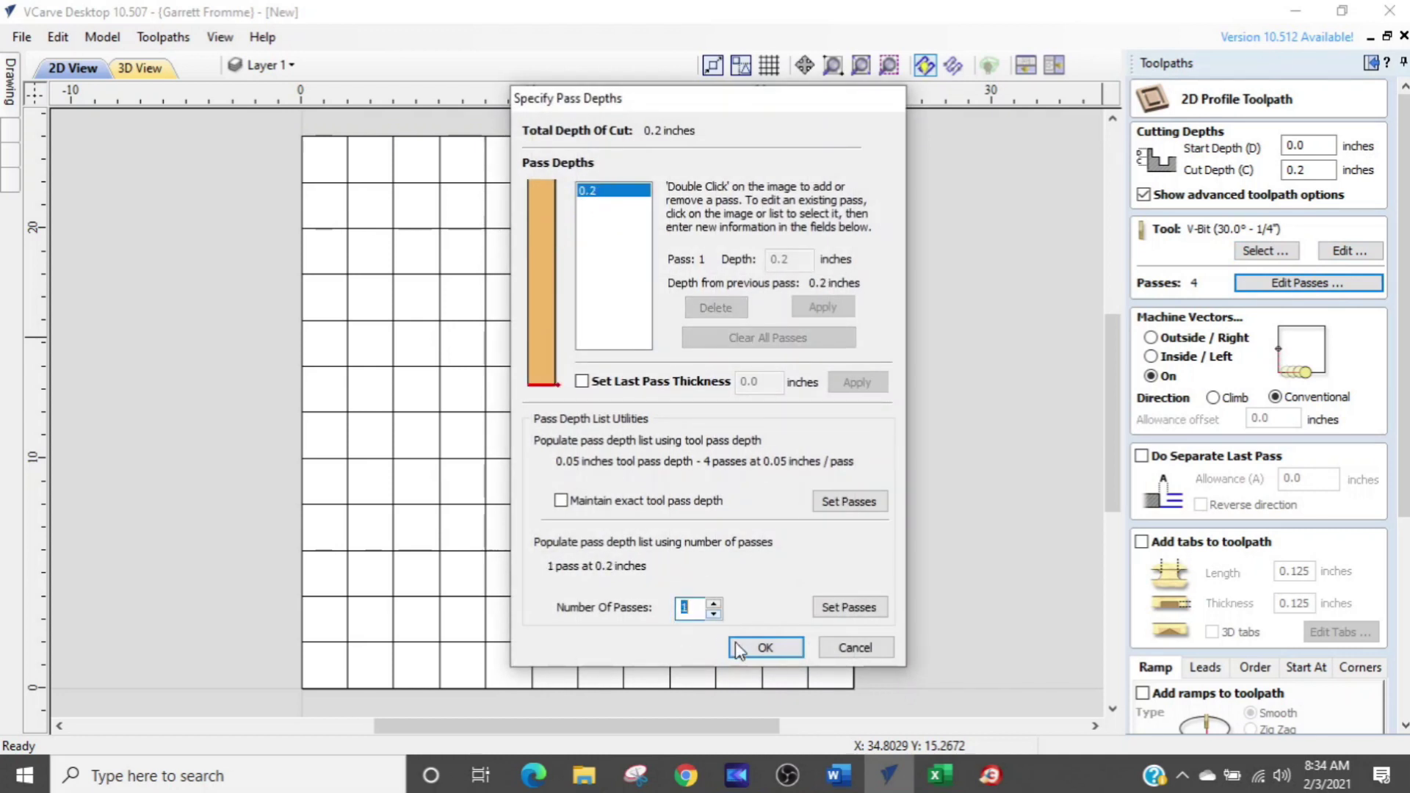
click(764, 648)
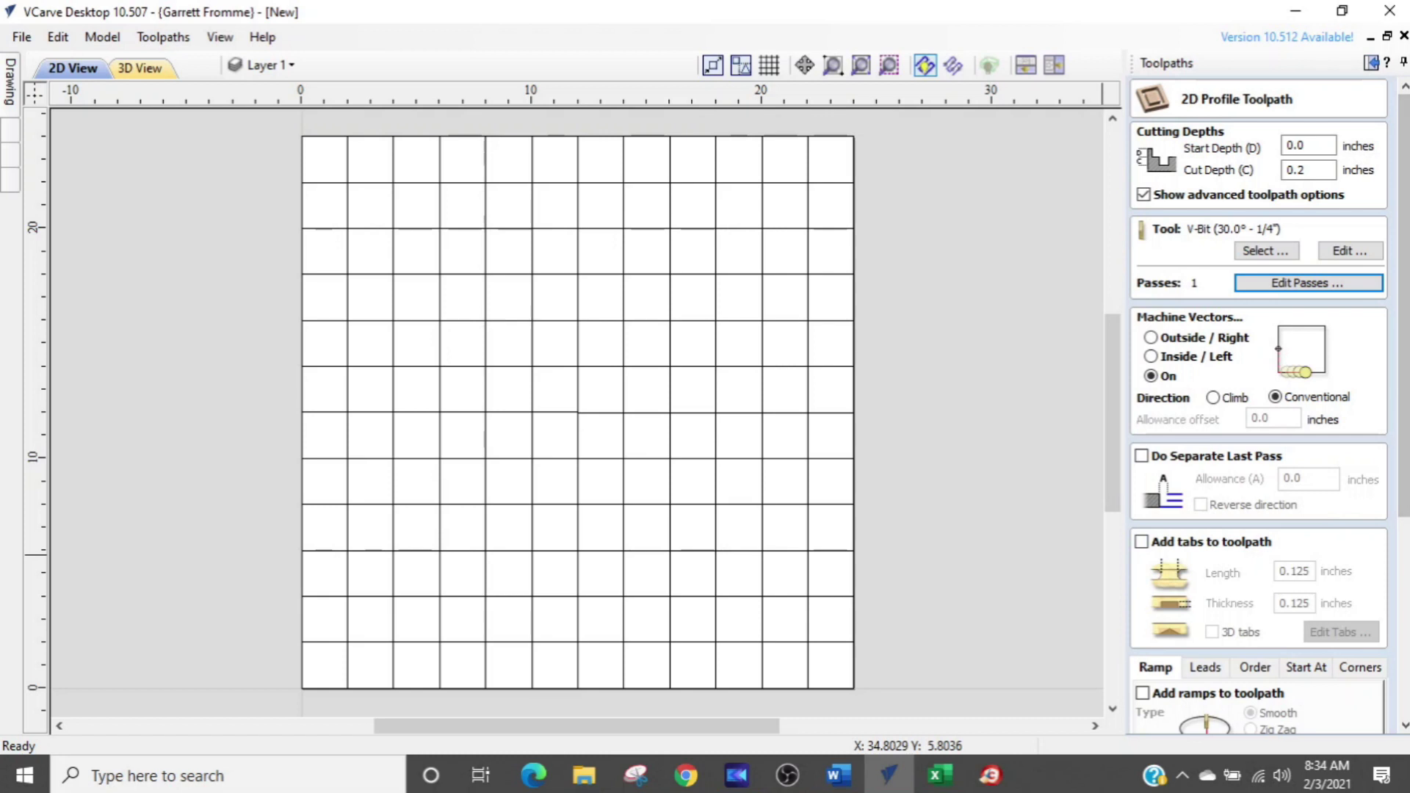
Select the crosshatch polyline and calculate the profile toolpath for it
scroll(1258, 405, down, 5)
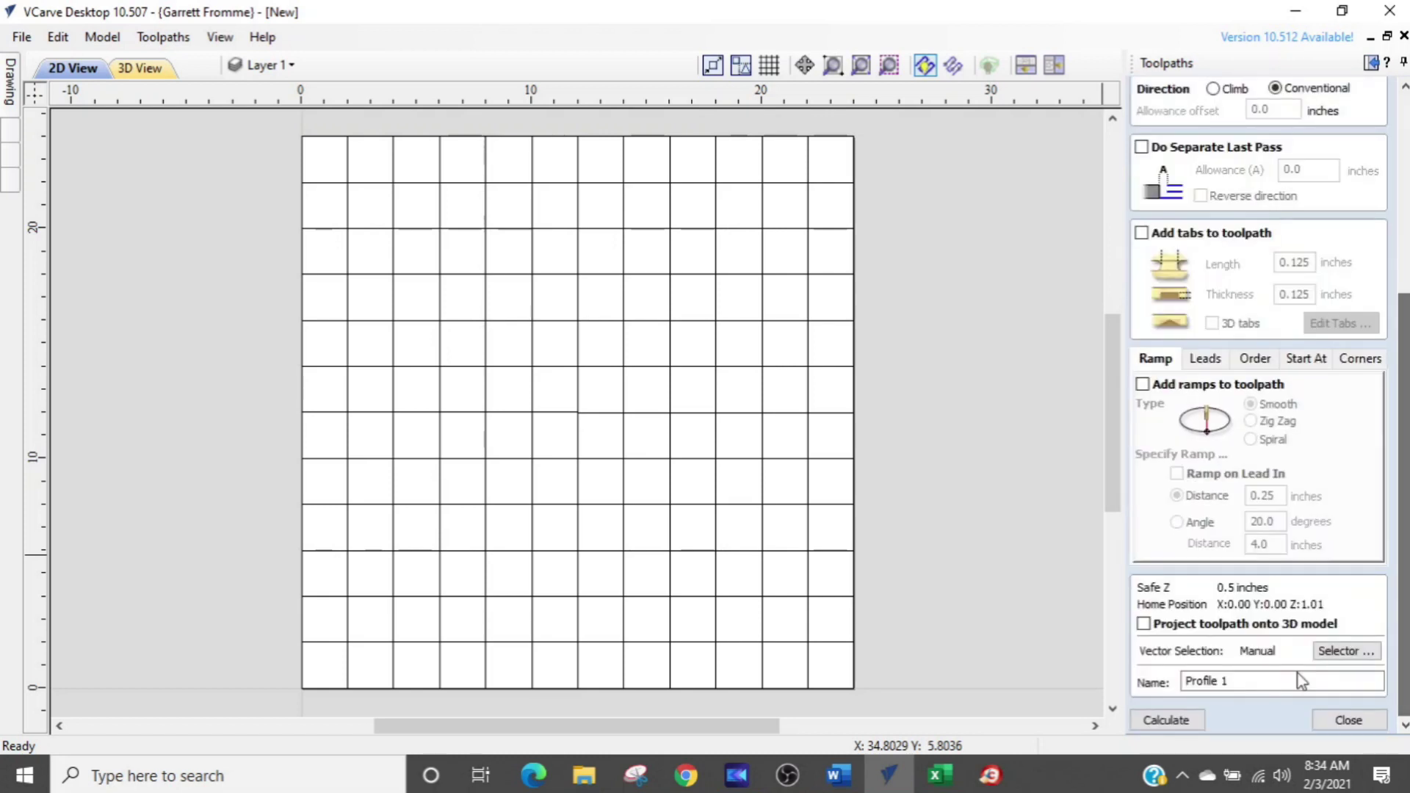
click(1148, 723)
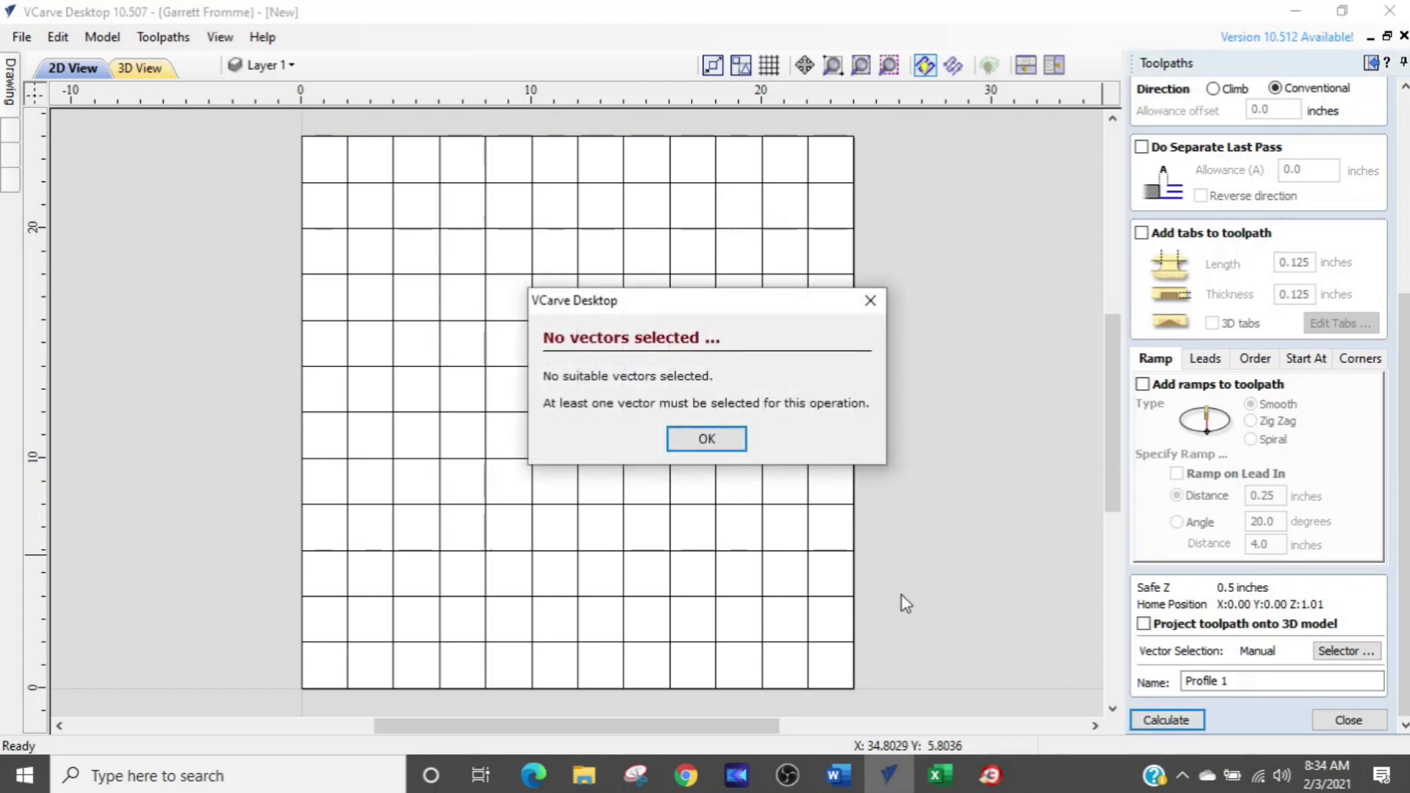
click(720, 445)
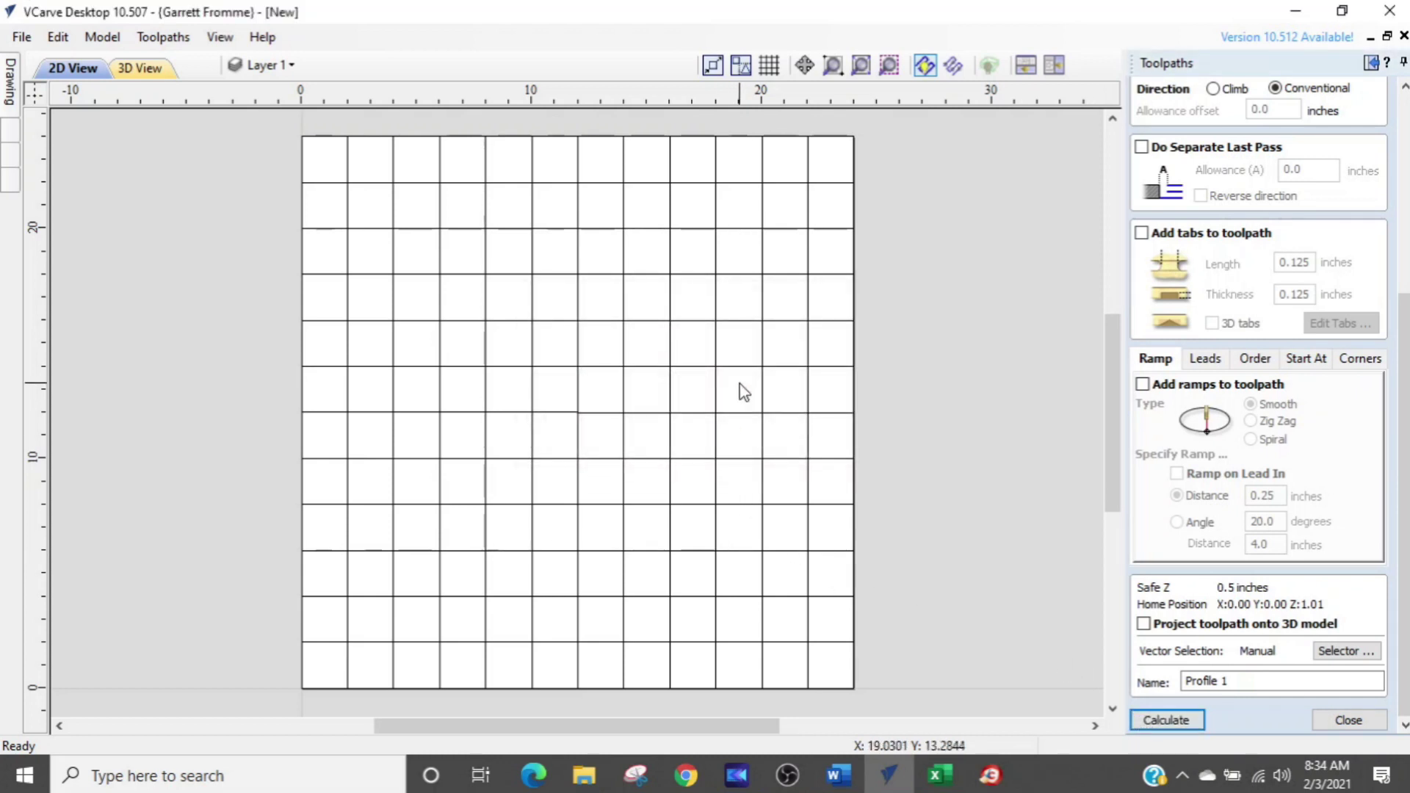
drag(786, 307, 725, 367)
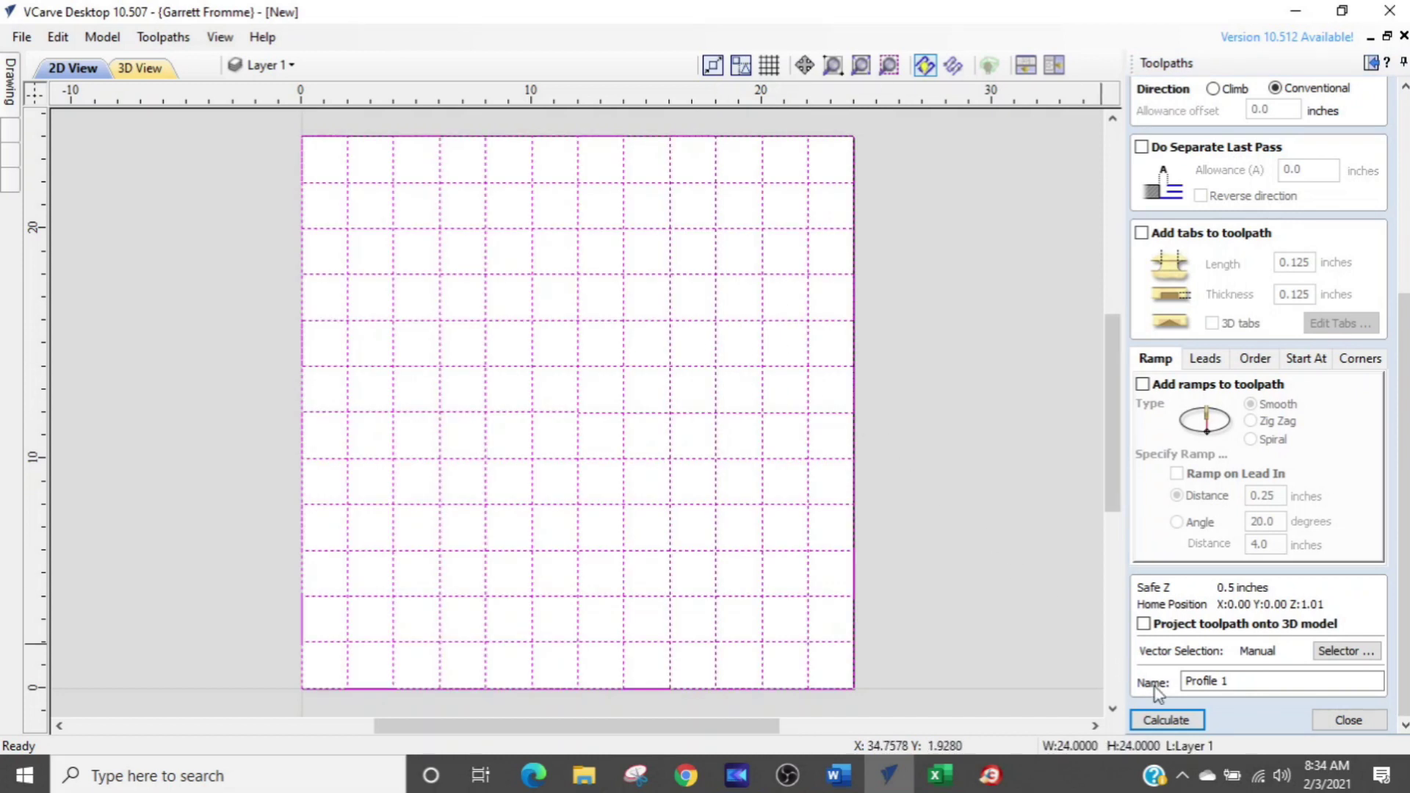
click(1177, 722)
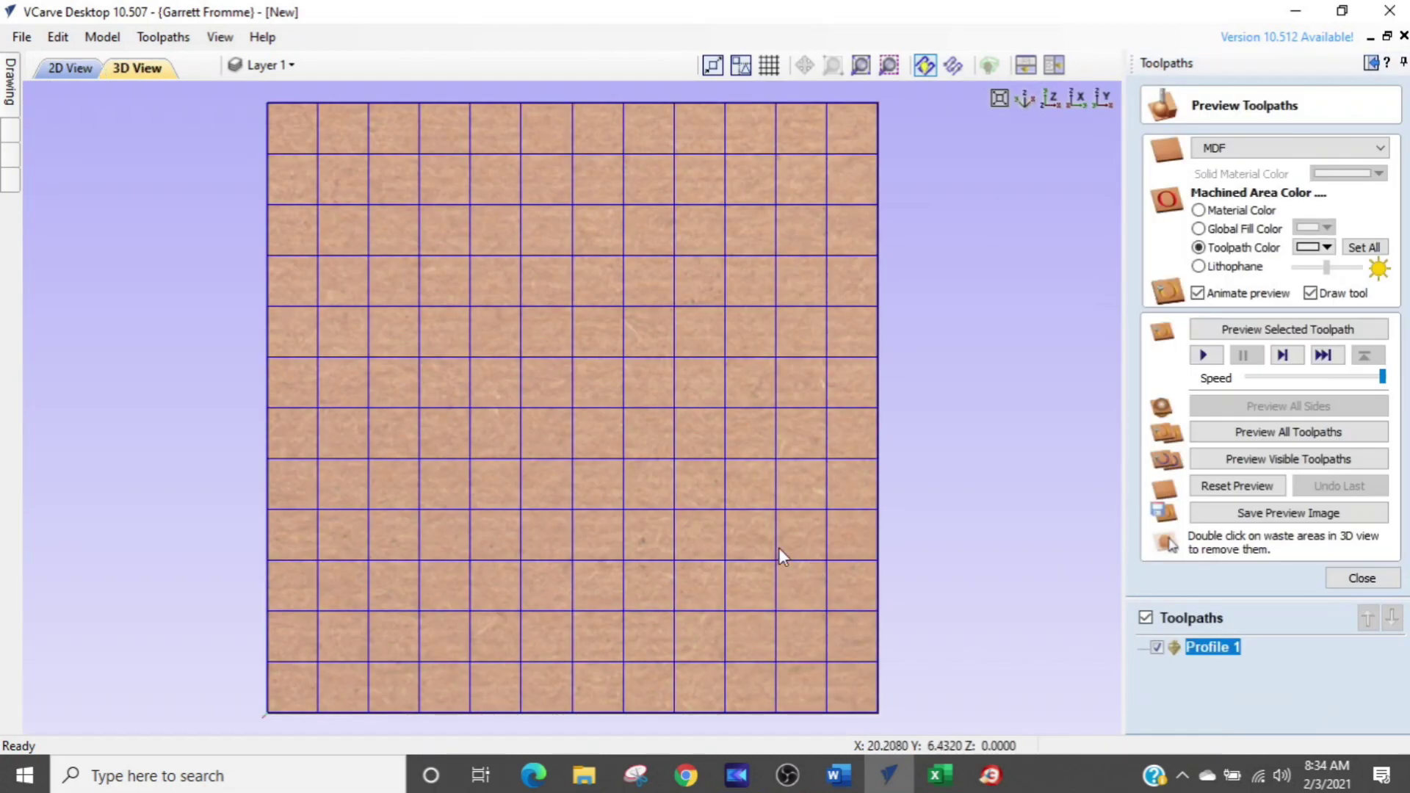
Inspect the calculated crosshatch toolpath on the board from several angles and simulate its cut
drag(676, 415, 681, 351)
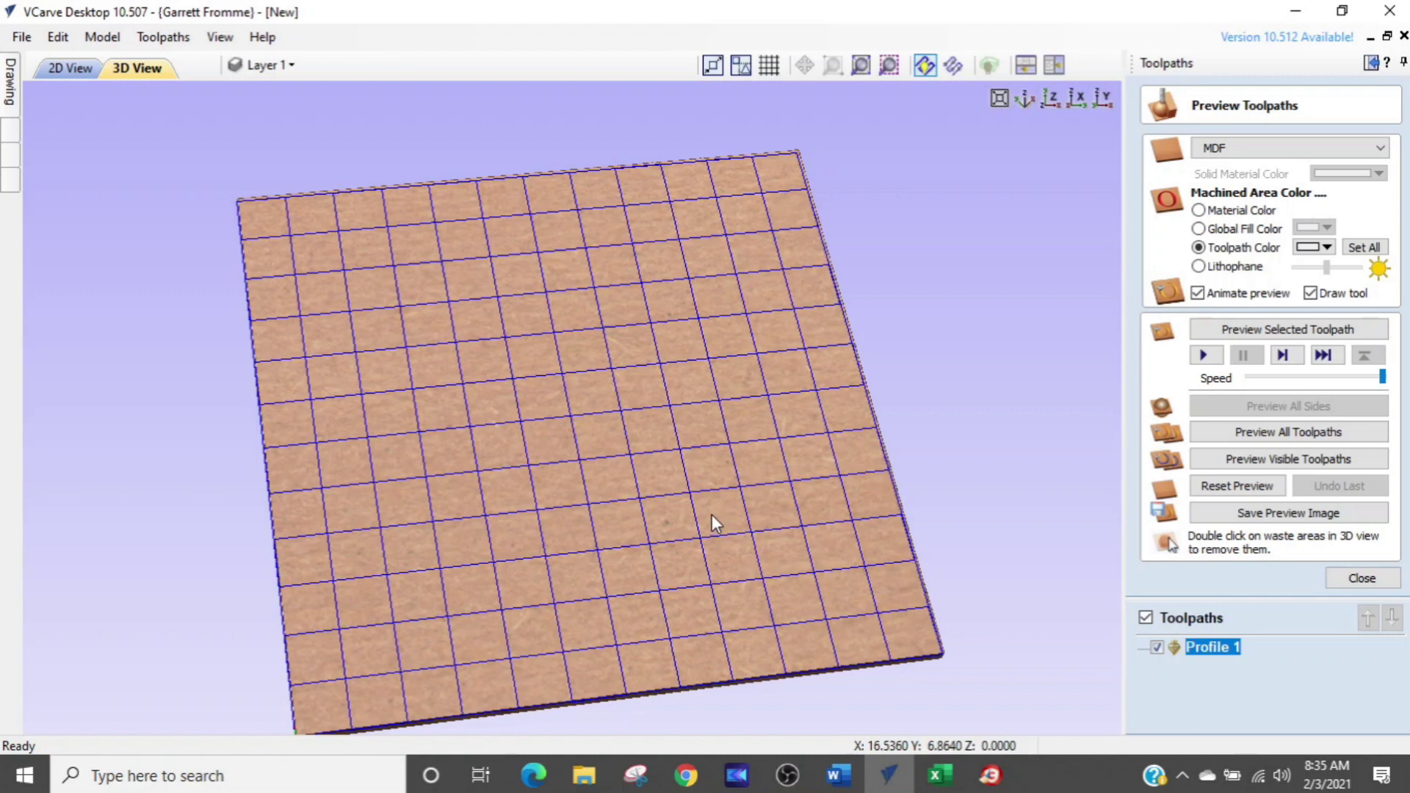
middle_drag(712, 514, 719, 474)
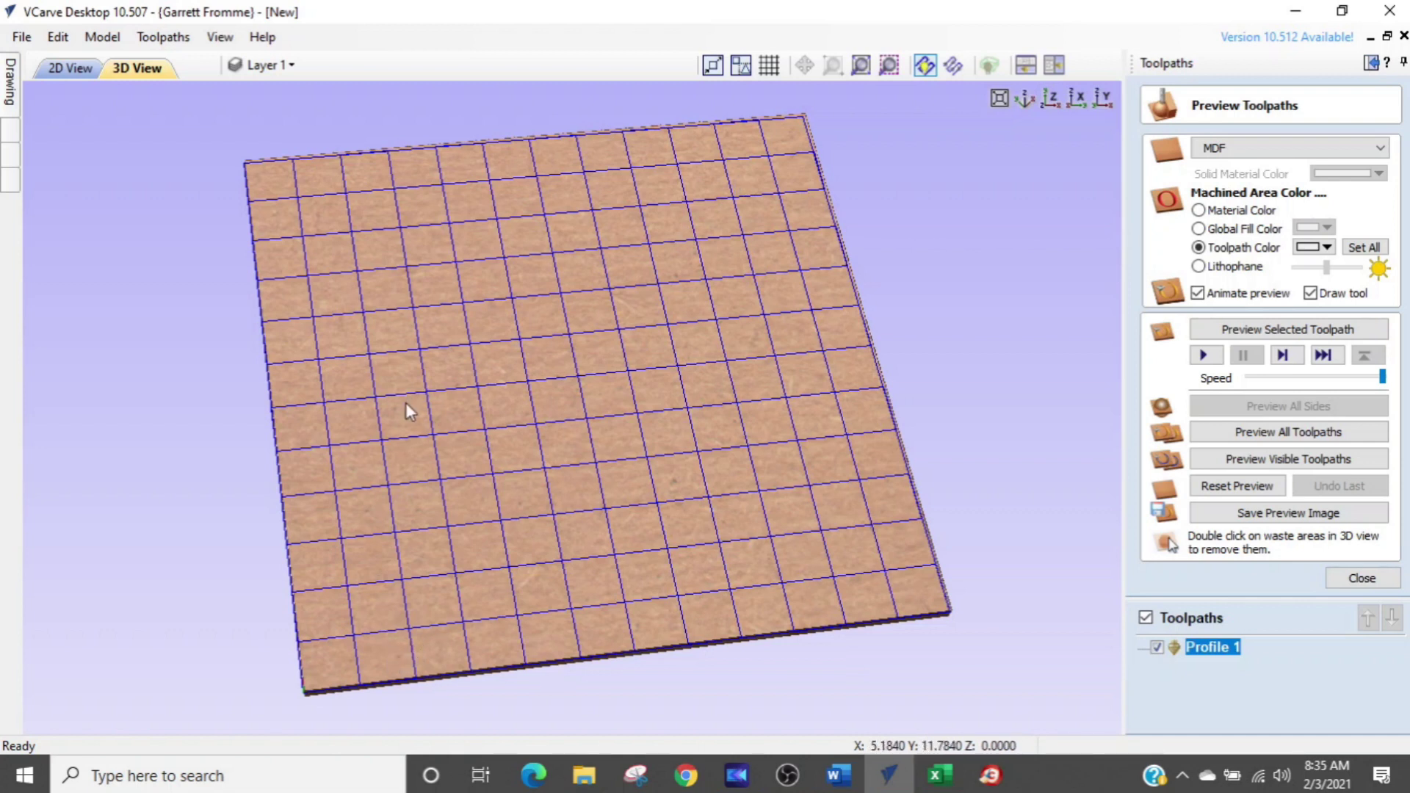
middle_drag(400, 607, 410, 570)
drag(409, 570, 465, 359)
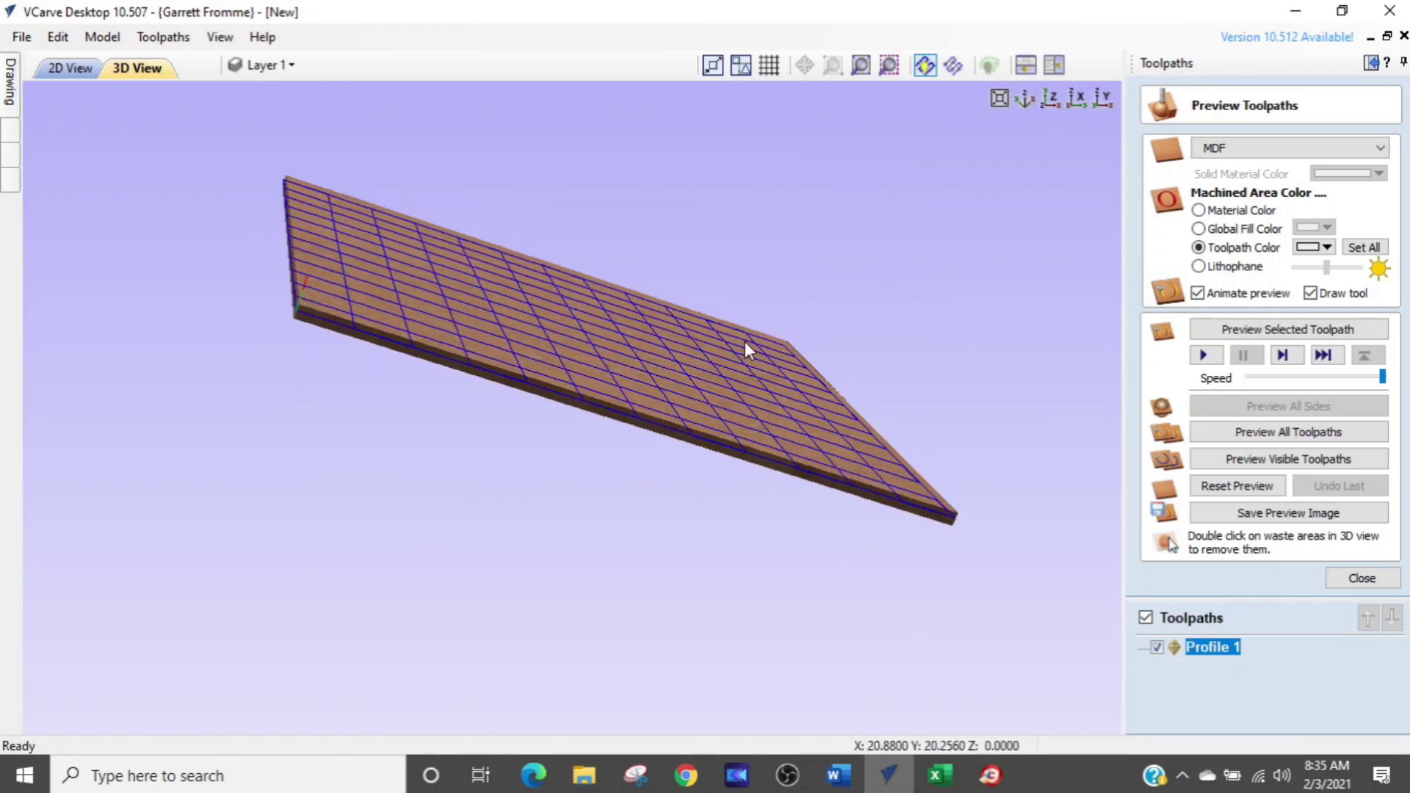
drag(432, 327, 456, 468)
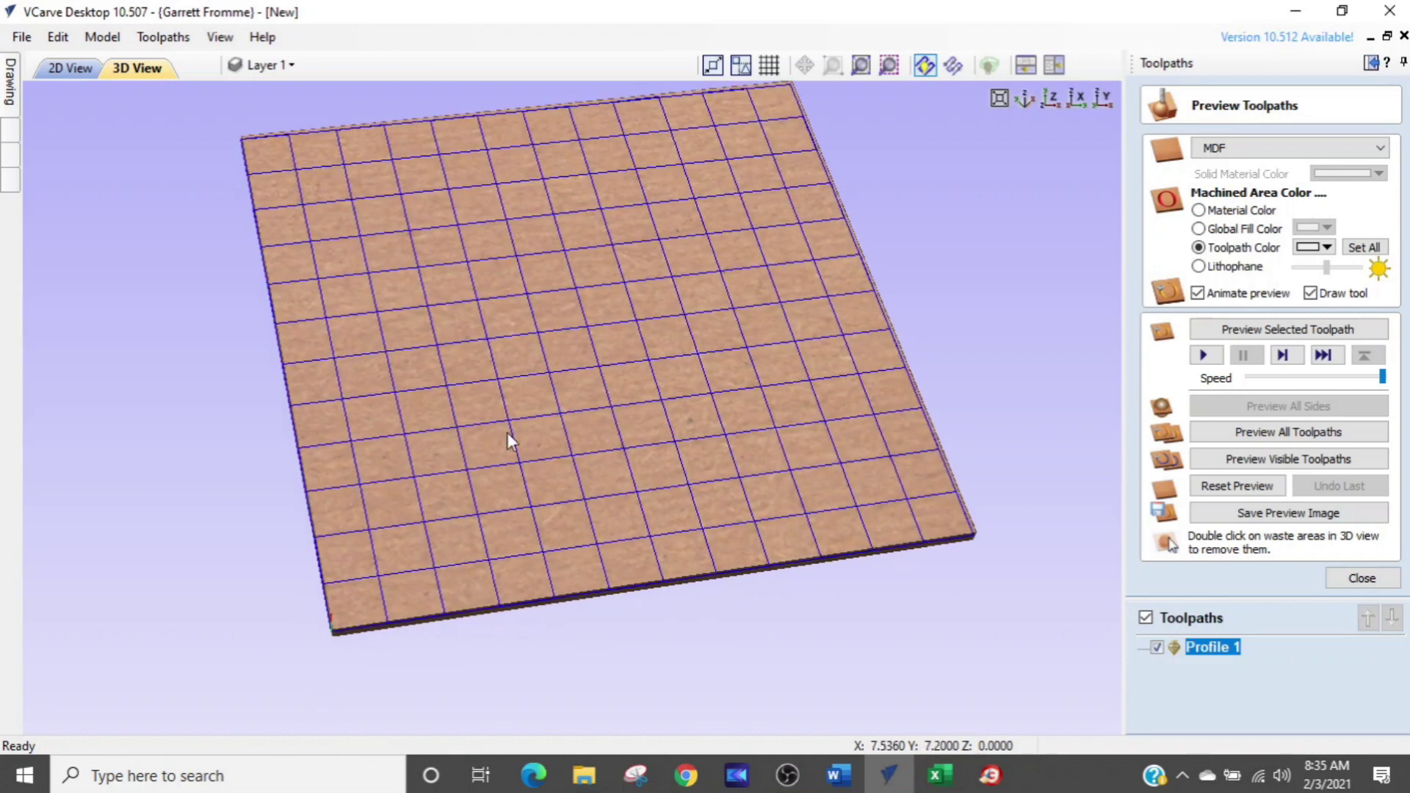
drag(554, 434, 554, 466)
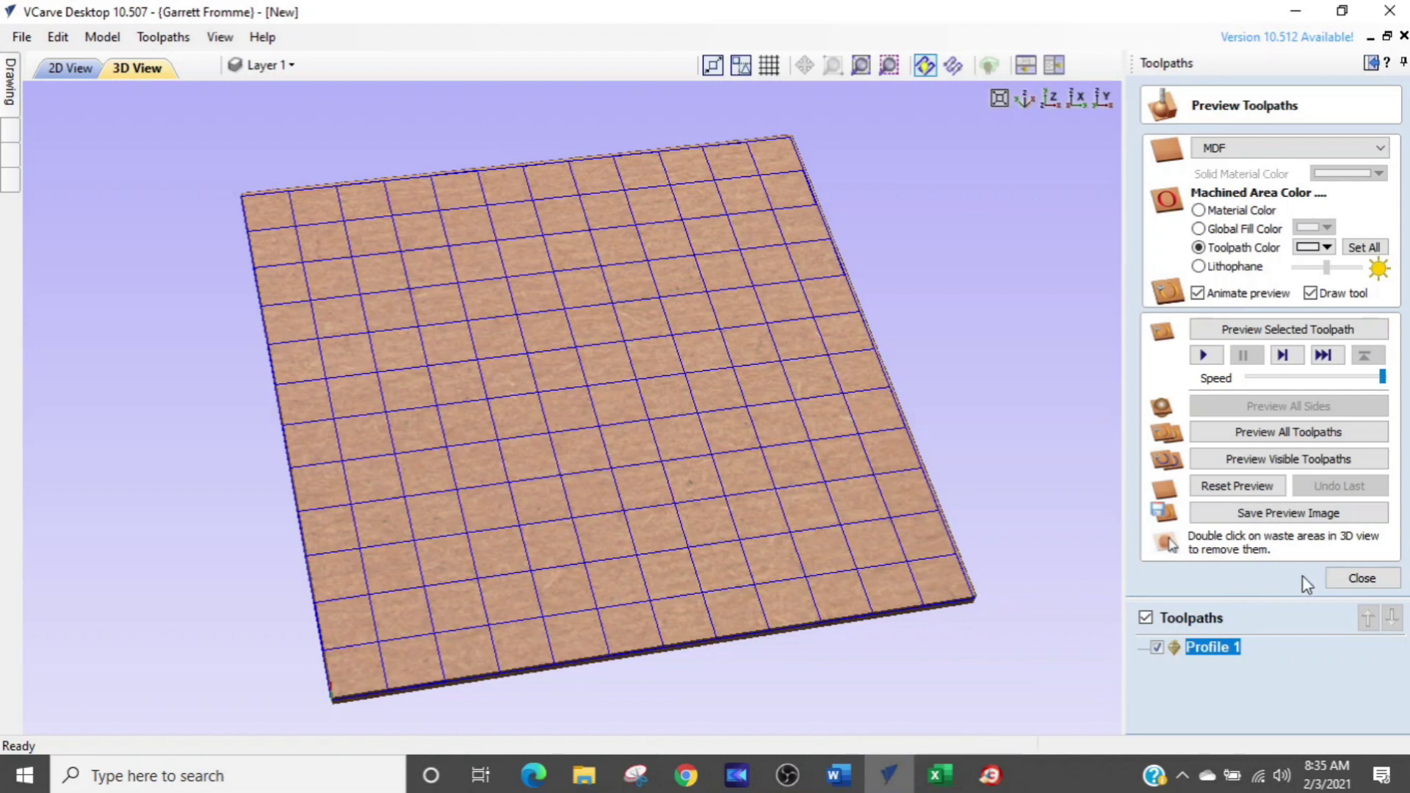
click(1260, 336)
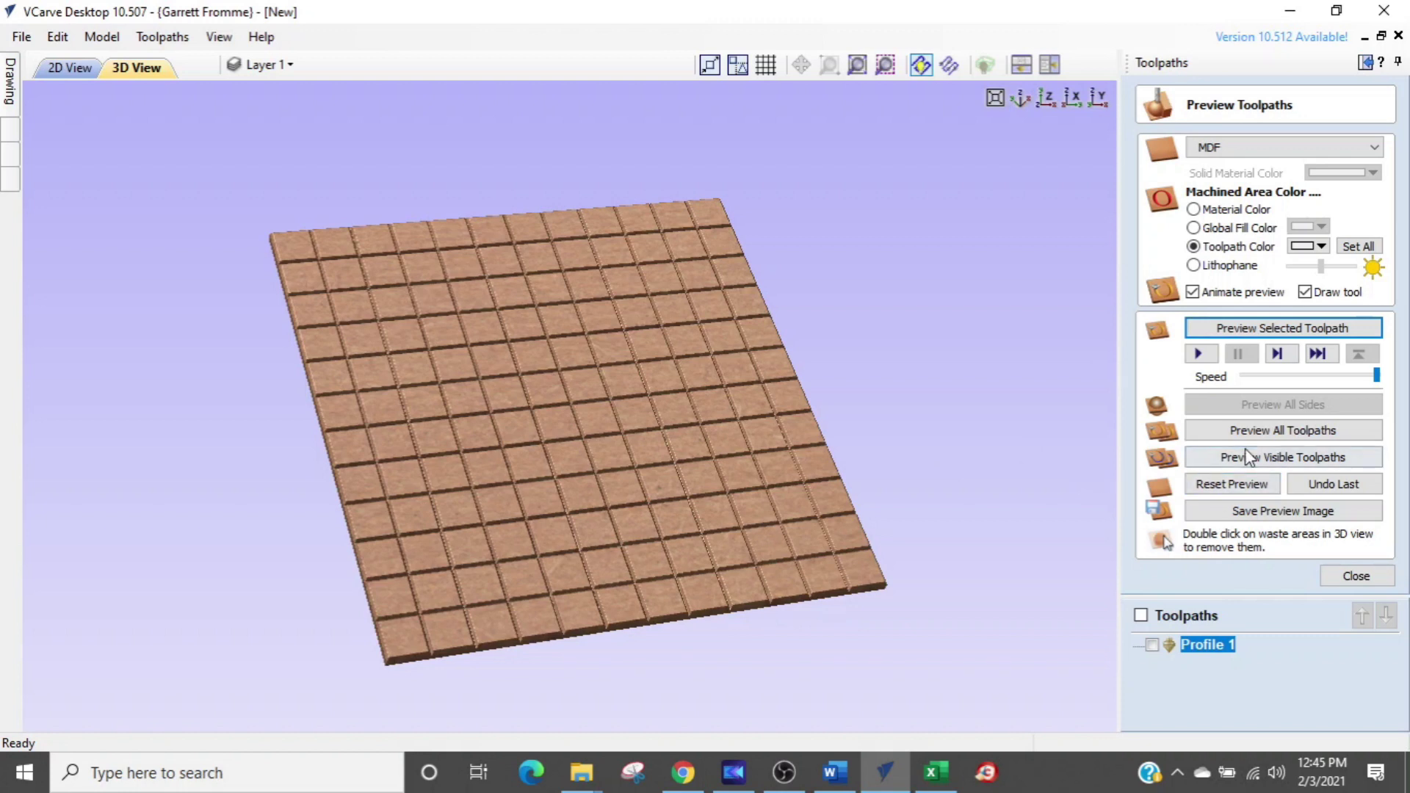
Reopen the Profile 1 toolpath, set its cut depth to .03 inches, and recalculate it
double_click(1176, 646)
drag(1304, 170, 1230, 175)
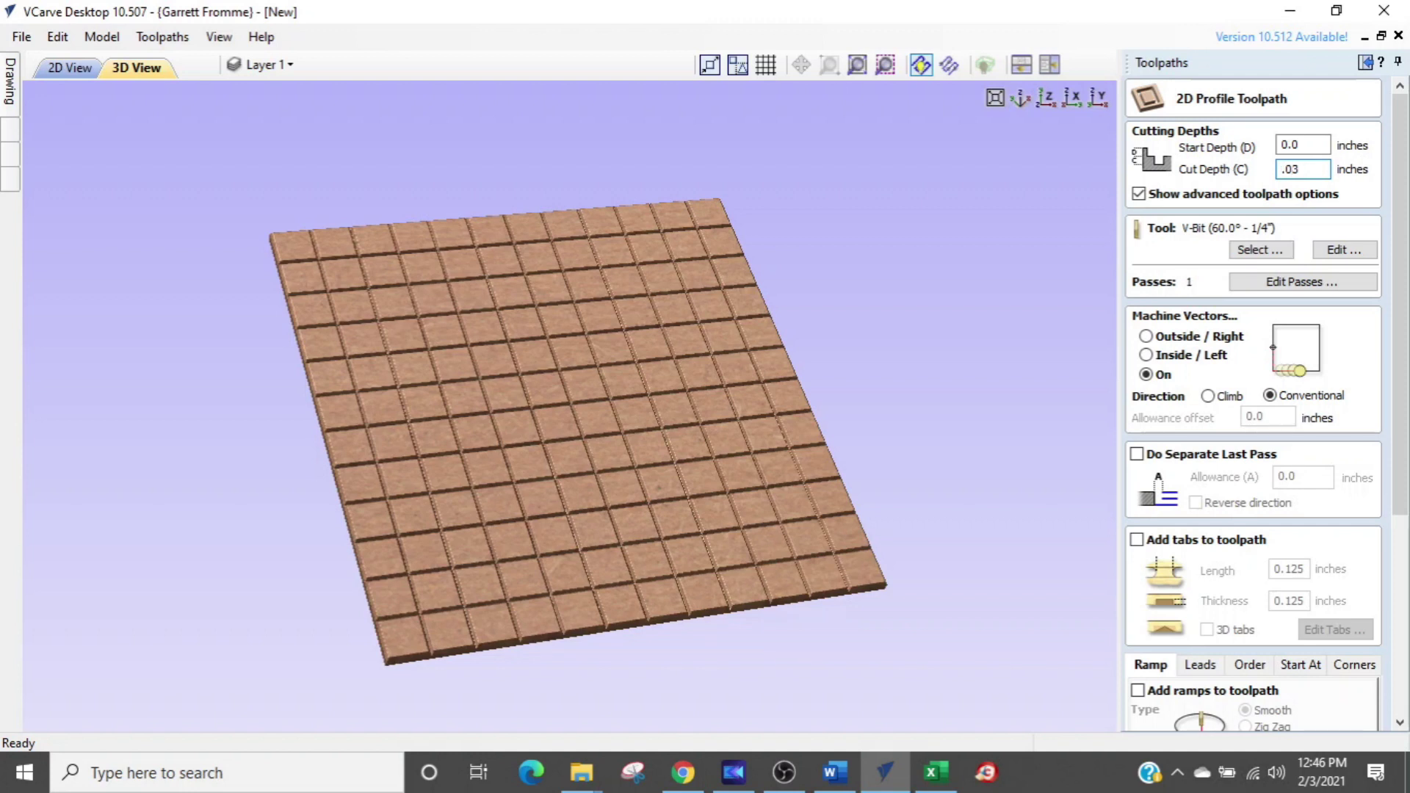
drag(1403, 257, 1403, 272)
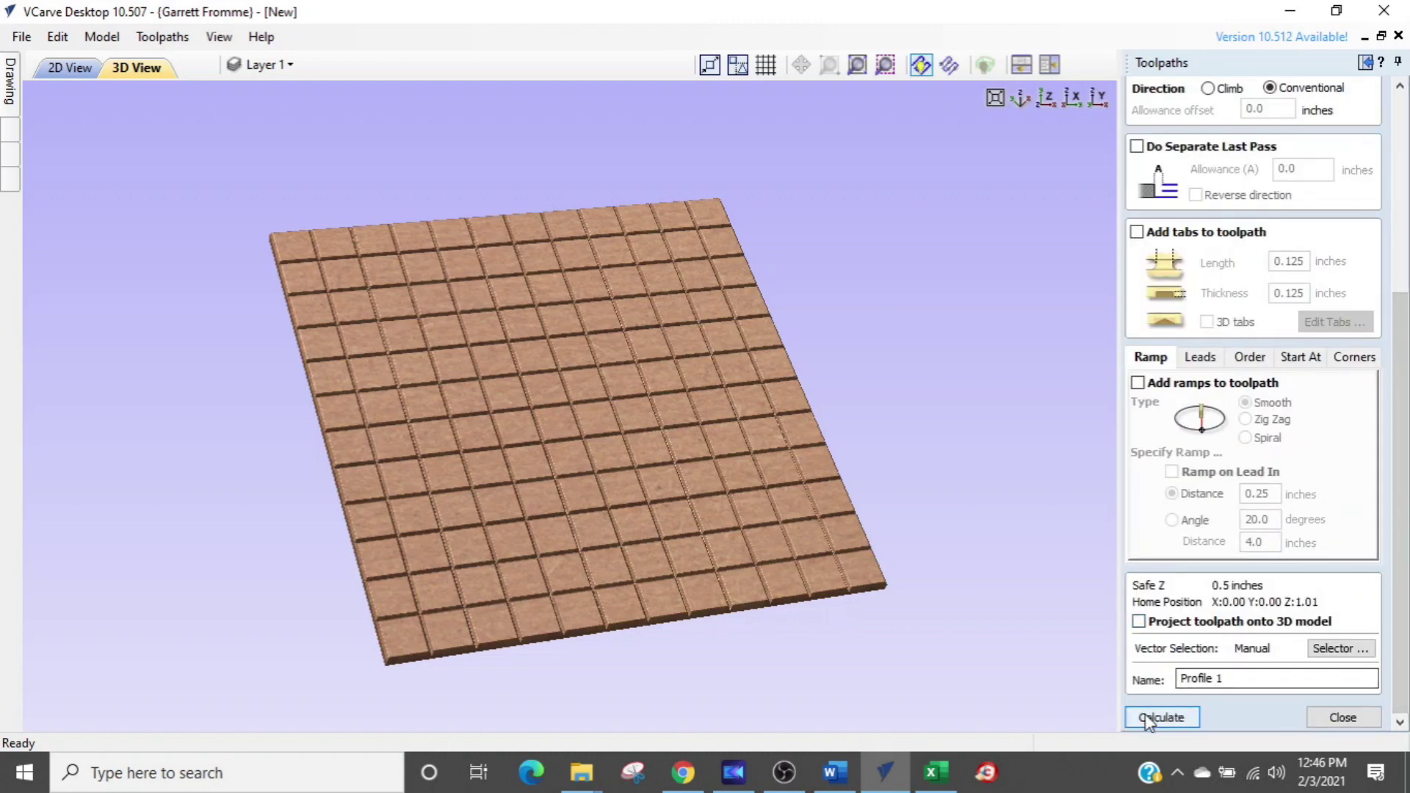
click(1158, 717)
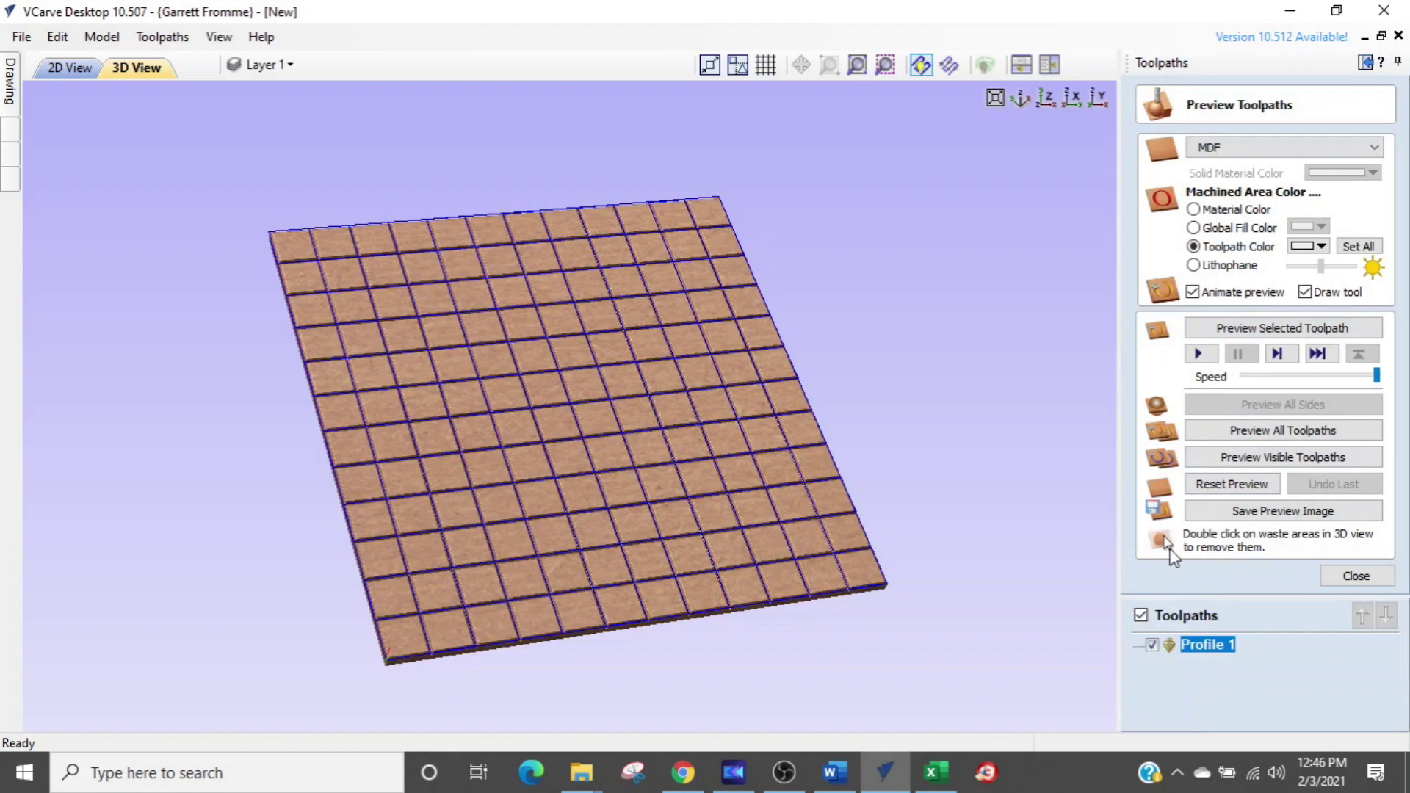
Reset the preview, simulate the recalculated Profile 1 toolpath, inspect the cut at an angle, and close the preview
click(1232, 484)
click(1223, 331)
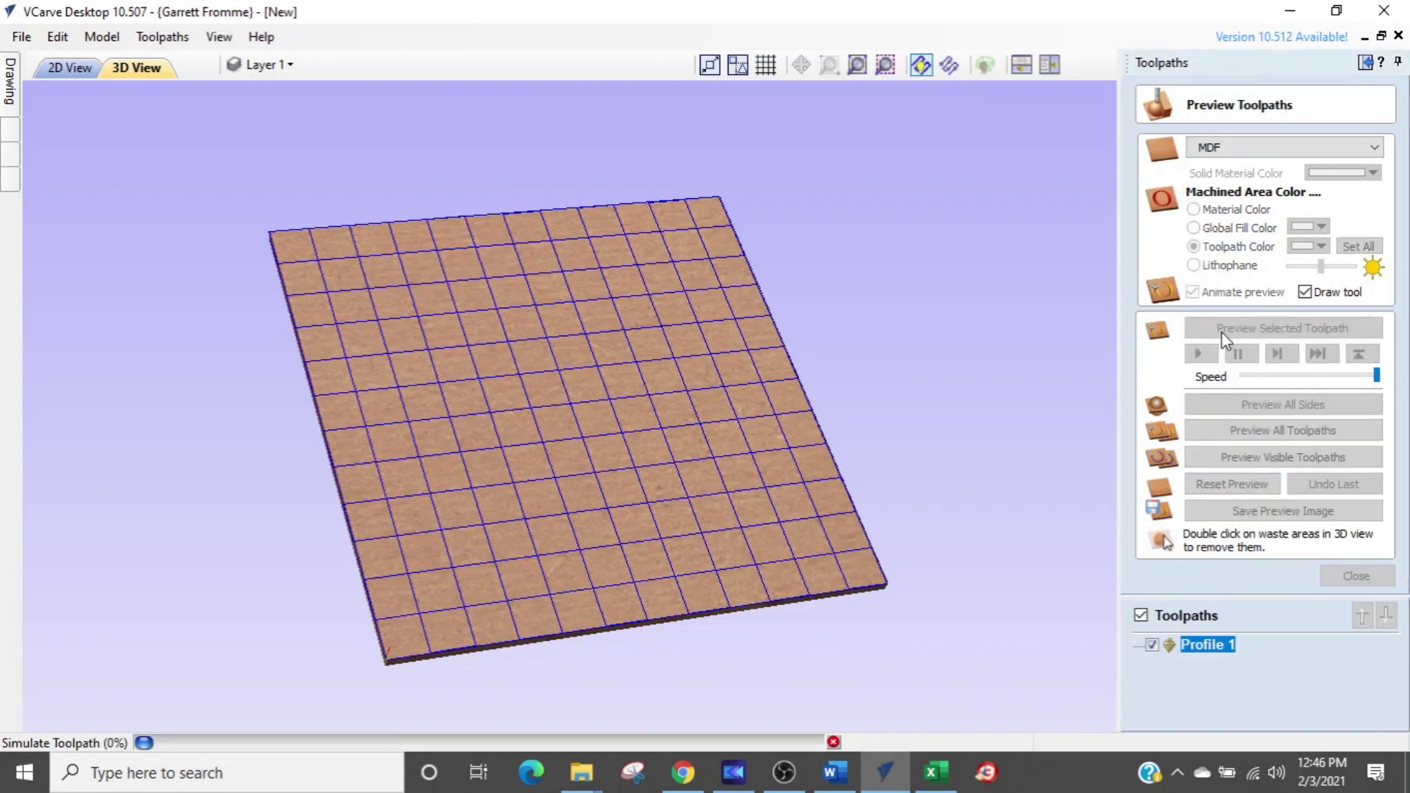
drag(632, 455, 624, 312)
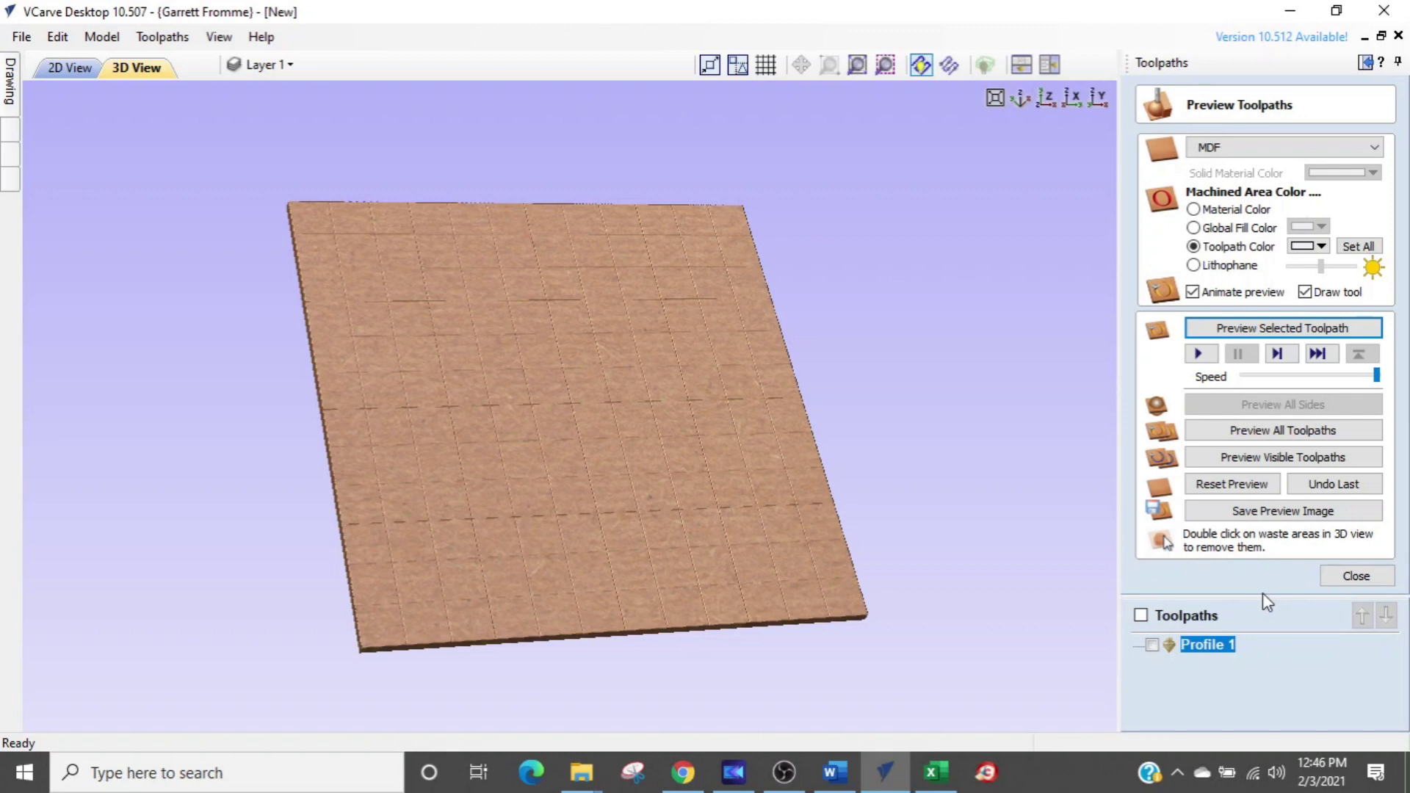
click(1343, 578)
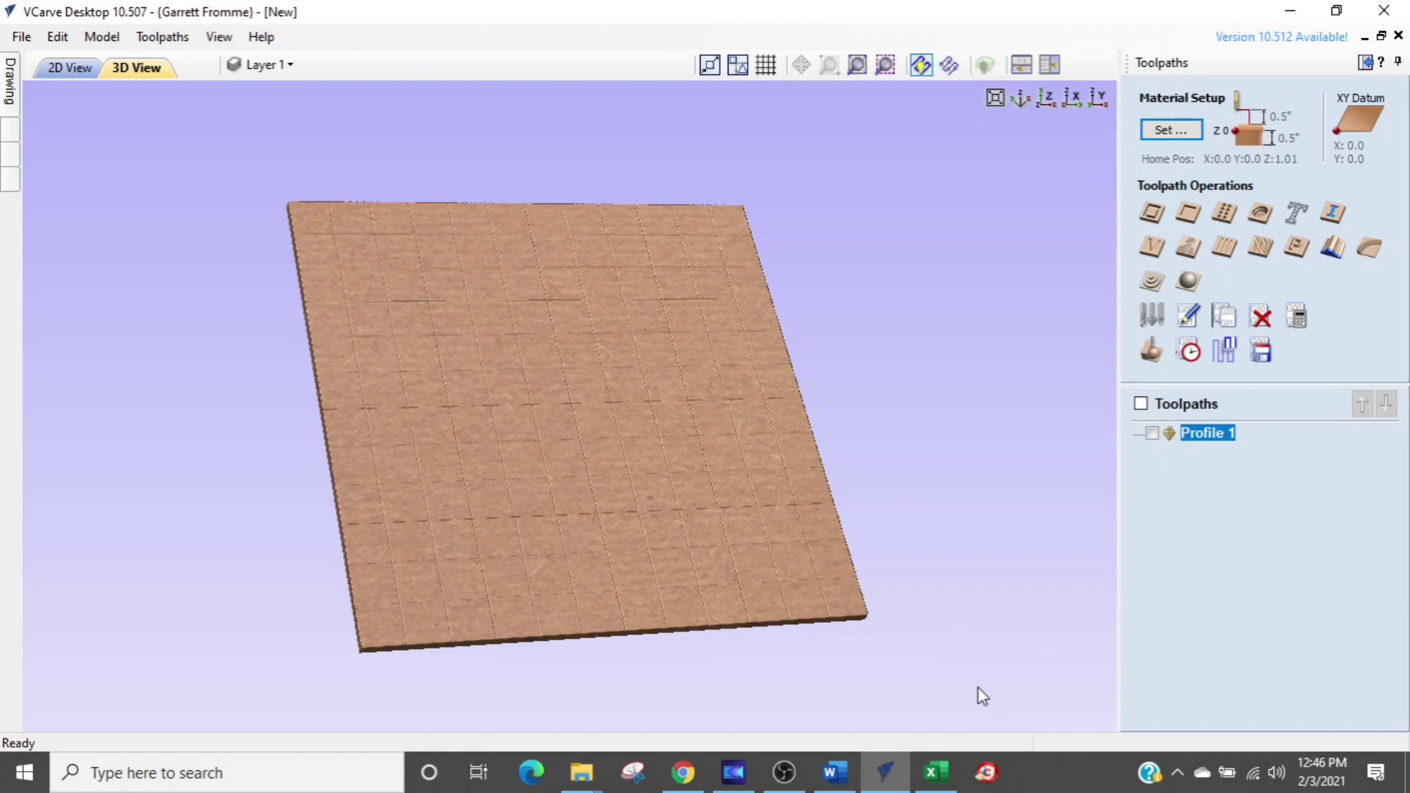